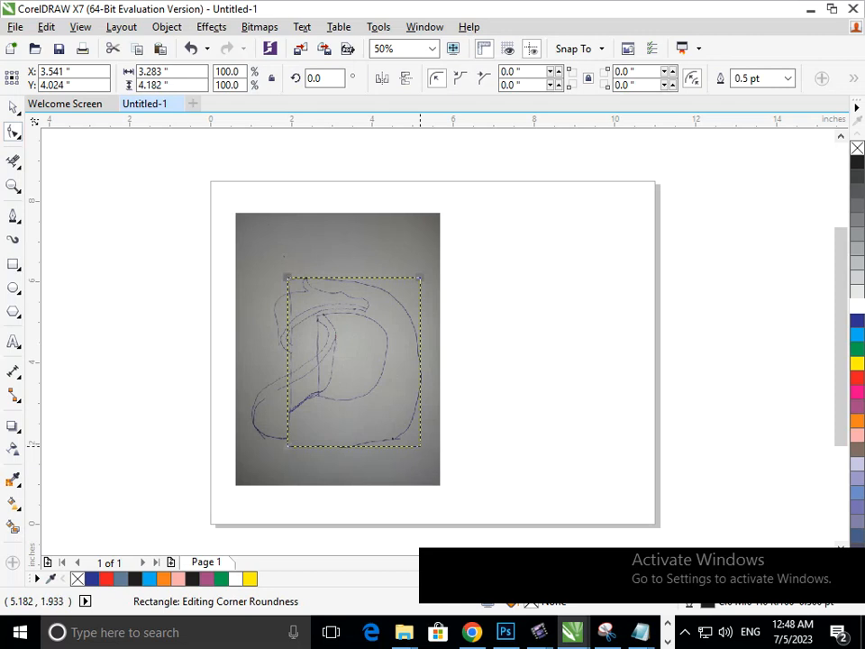
# - Try rounding all four corners of the rectangle to follow the outer curve of the sketched D
pyautogui.moveTo(421, 277); pyautogui.dragTo(401, 286)
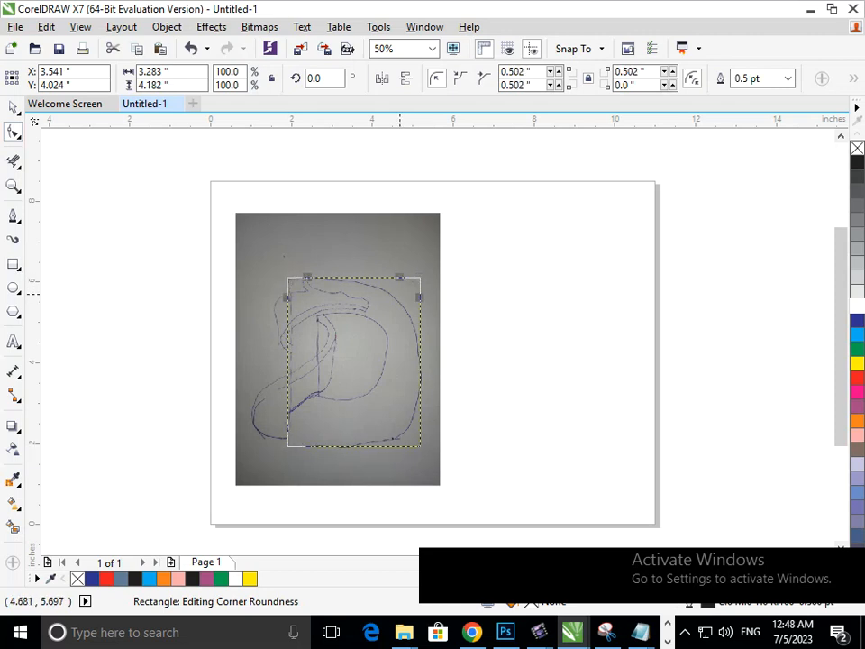
pyautogui.hotkey('ctrl', 'z')
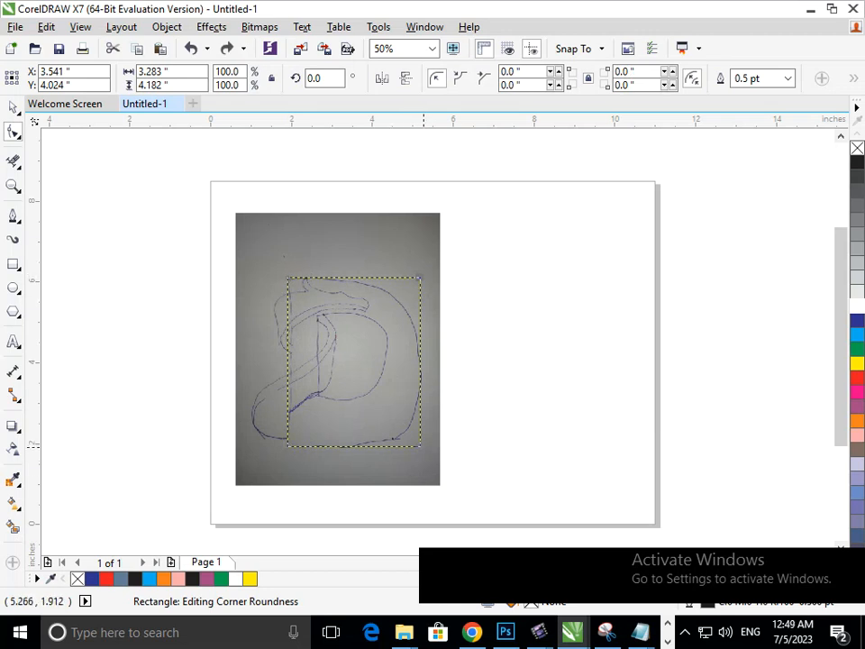
pyautogui.scroll(2, 414, 539)
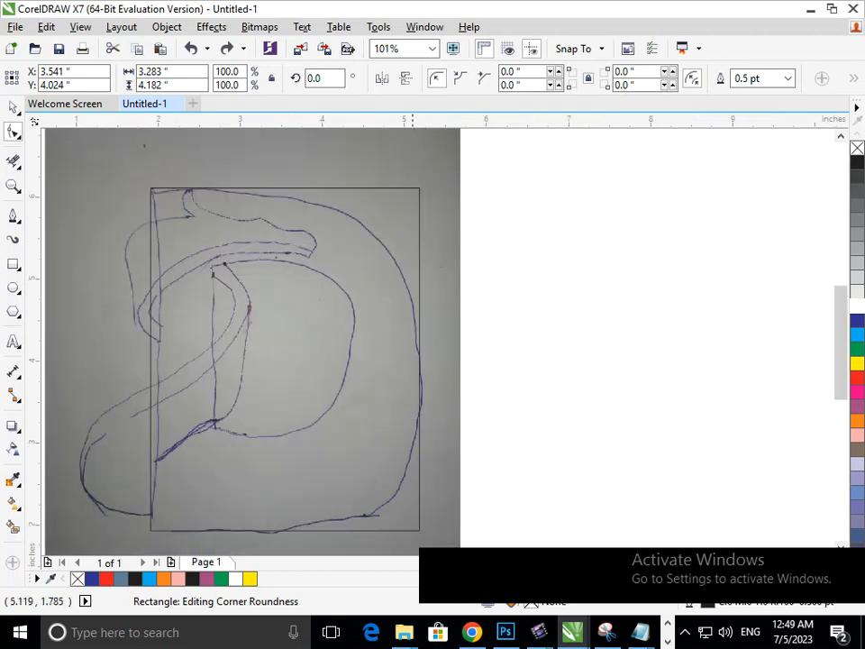
pyautogui.scroll(2, 413, 539)
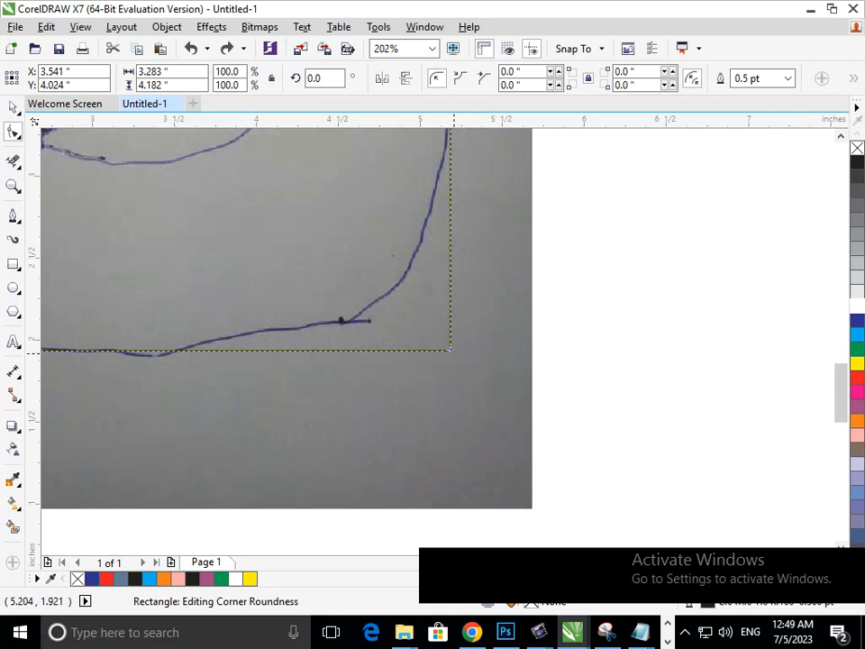
pyautogui.moveTo(450, 345); pyautogui.dragTo(195, 351)
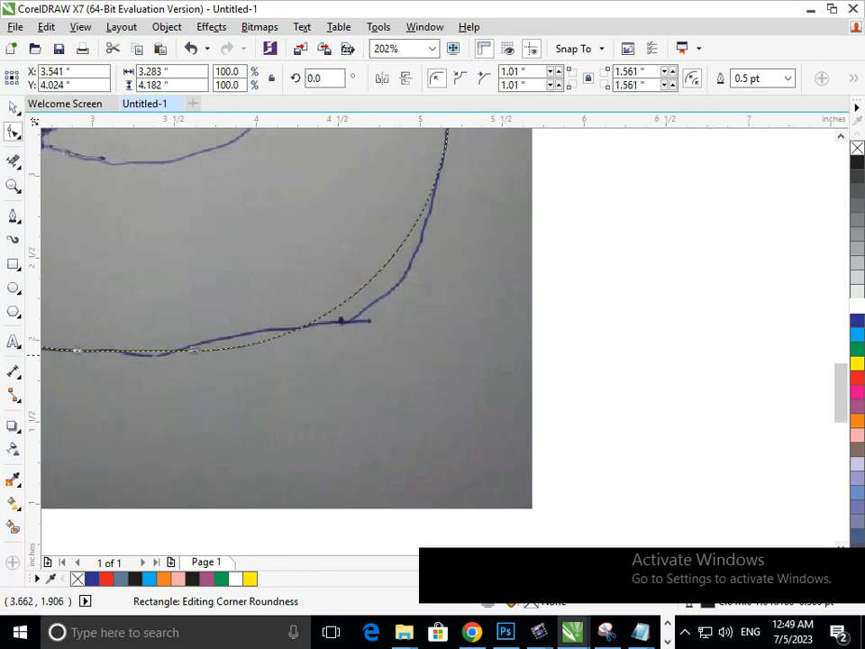
pyautogui.scroll(-2, 303, 346)
pyautogui.scroll(-2, 348, 299)
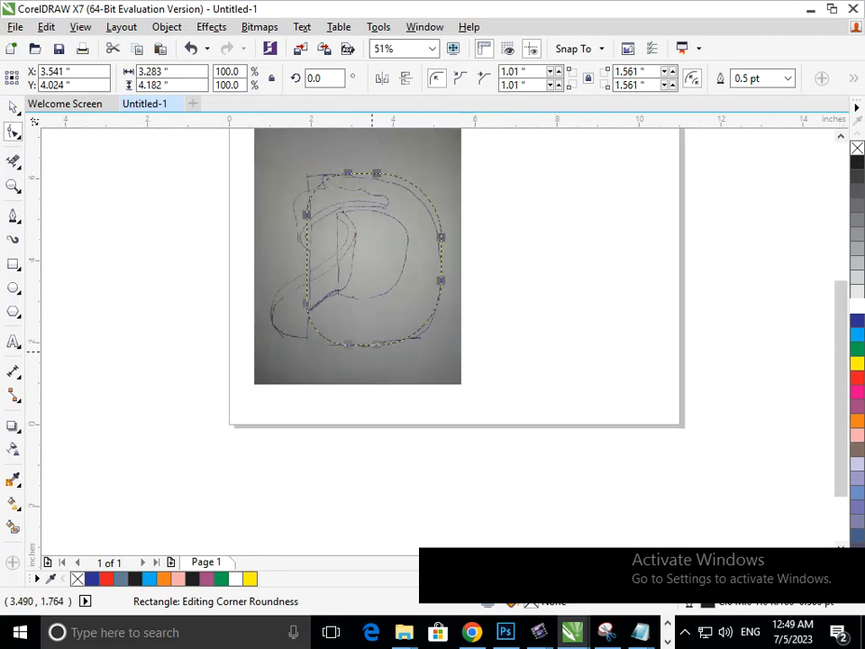
pyautogui.hotkey('ctrl', 'z')
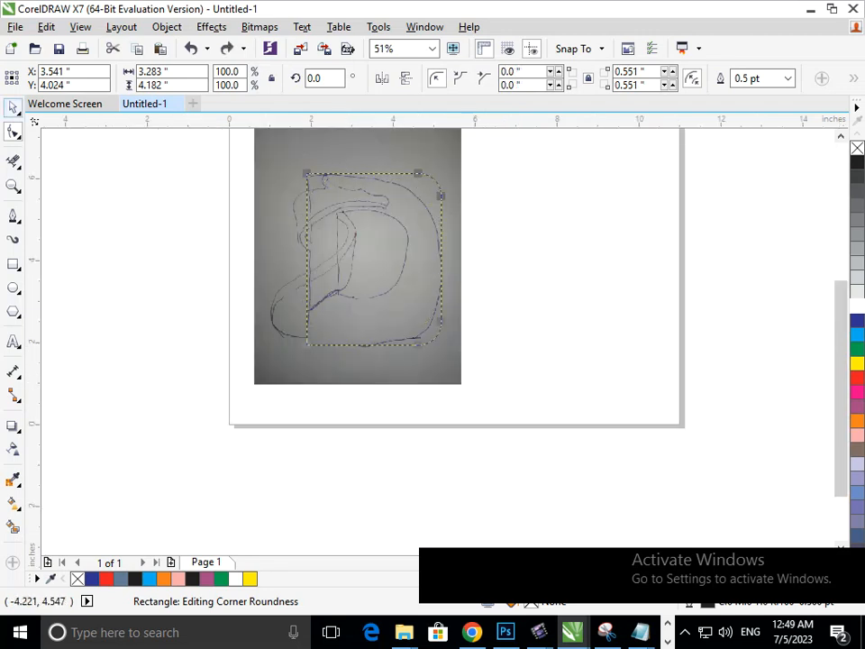
# - Try moving the rectangle clear of the photo and back, rounding only its two right-hand corners to 0.99 inch and to 0.248 inch
pyautogui.click(13, 107)
pyautogui.moveTo(317, 344)
pyautogui.mouseDown()
pyautogui.moveTo(241, 484)
pyautogui.moveTo(137, 493)
pyautogui.mouseUp()
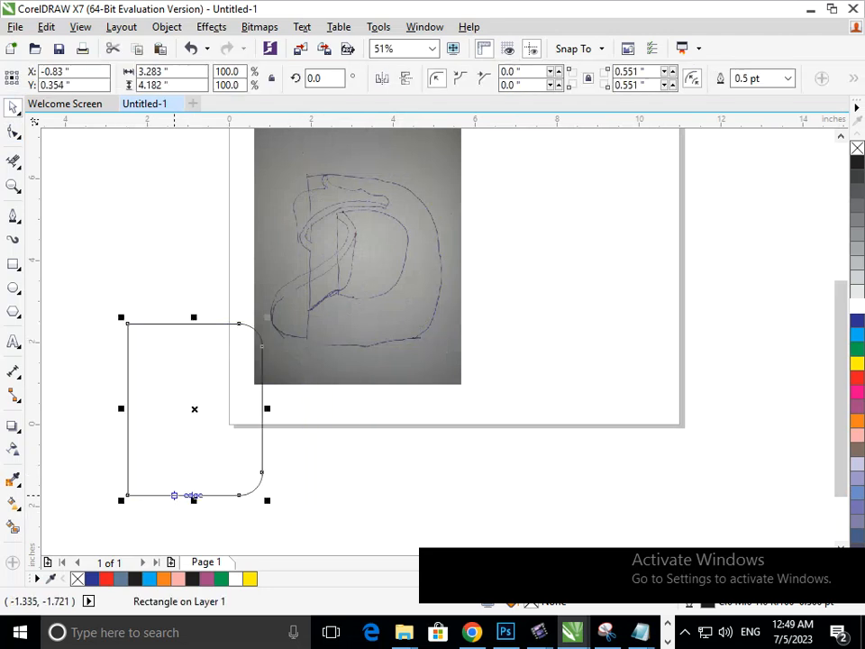
pyautogui.click(13, 132)
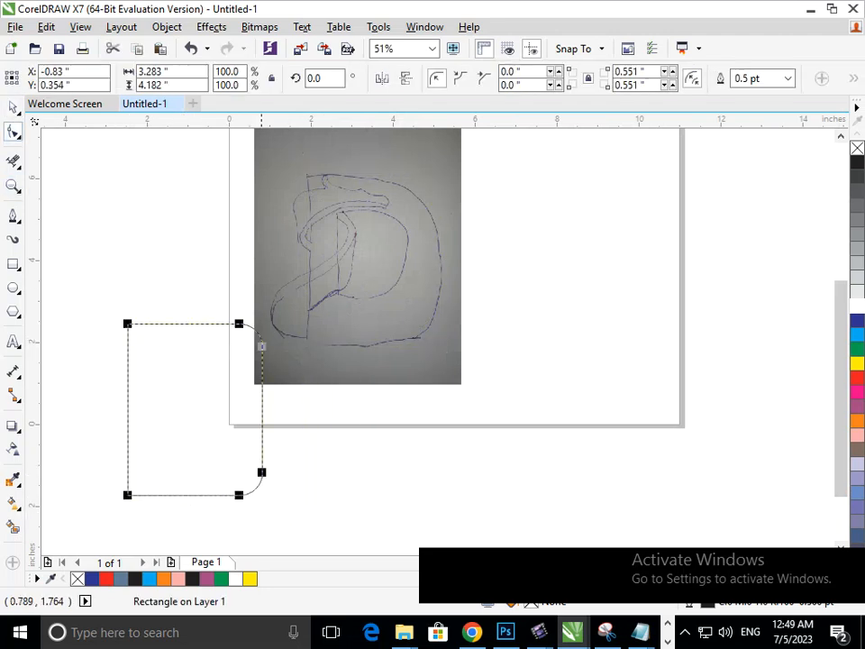
pyautogui.click(262, 347)
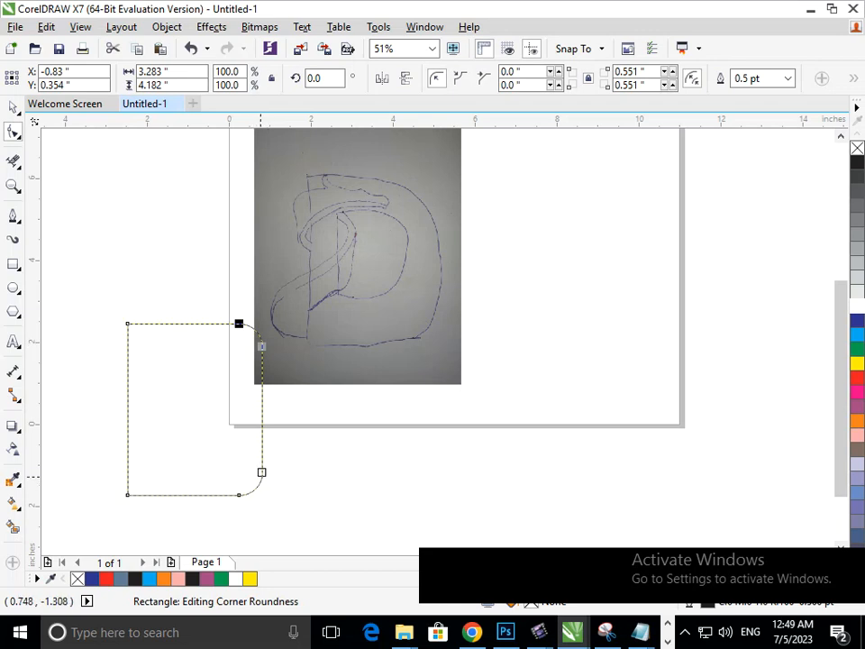
pyautogui.keyDown('shift'); pyautogui.click(261, 473); pyautogui.keyUp('shift')
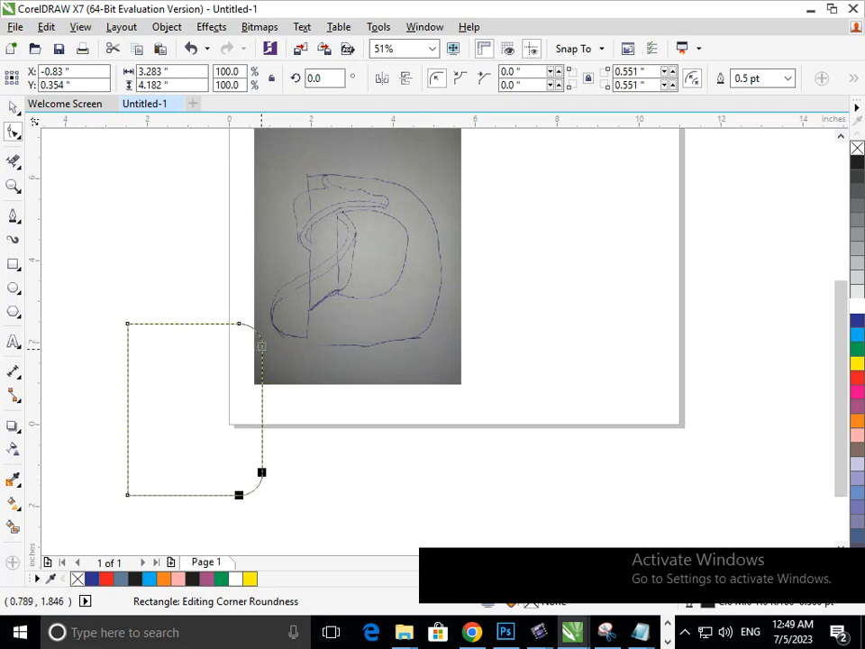
pyautogui.moveTo(260, 343)
pyautogui.mouseDown()
pyautogui.moveTo(230, 370)
pyautogui.moveTo(245, 363)
pyautogui.moveTo(250, 324)
pyautogui.moveTo(396, 187)
pyautogui.mouseUp()
pyautogui.click(13, 107)
pyautogui.press('F10')
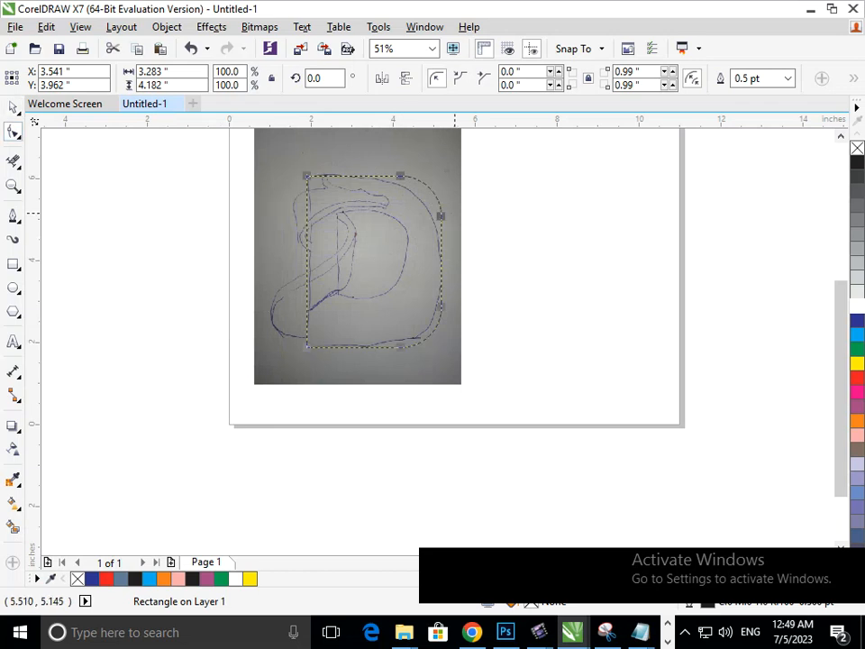
pyautogui.moveTo(443, 215); pyautogui.dragTo(483, 184)
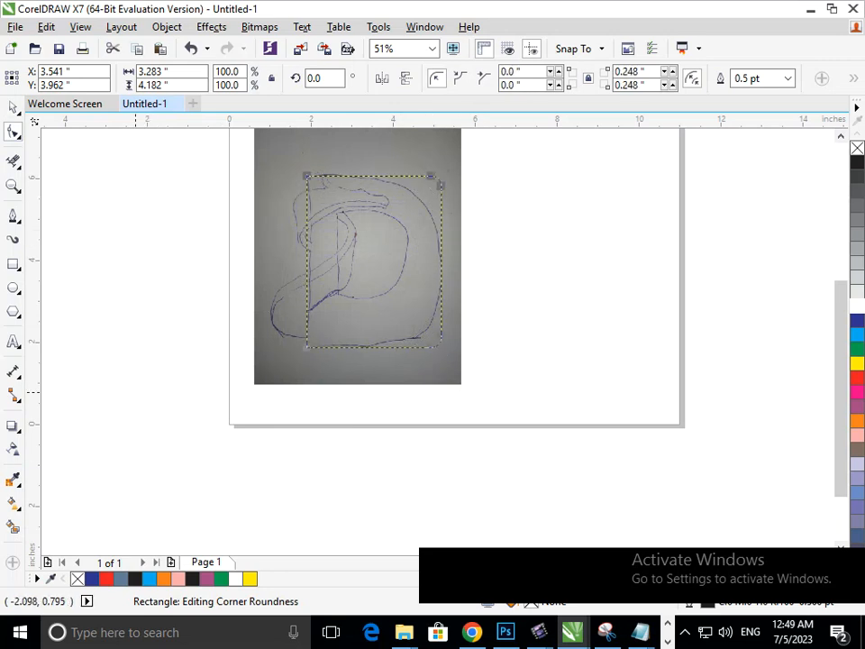
# - Move the rectangle off the photo to the empty area beyond the page's lower-left corner and select its two right-hand corner nodes
pyautogui.click(12, 108)
pyautogui.moveTo(349, 334); pyautogui.dragTo(121, 505)
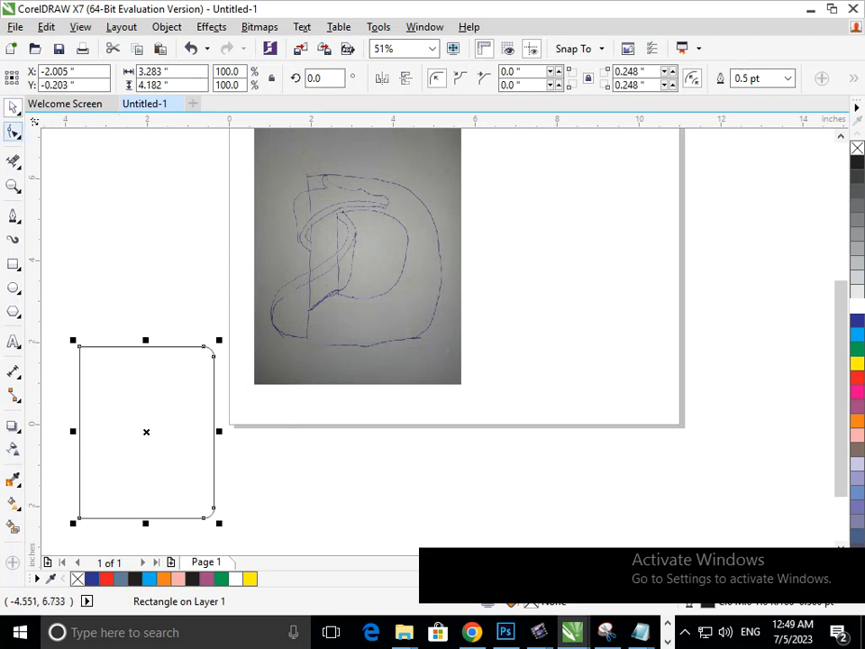
pyautogui.click(14, 131)
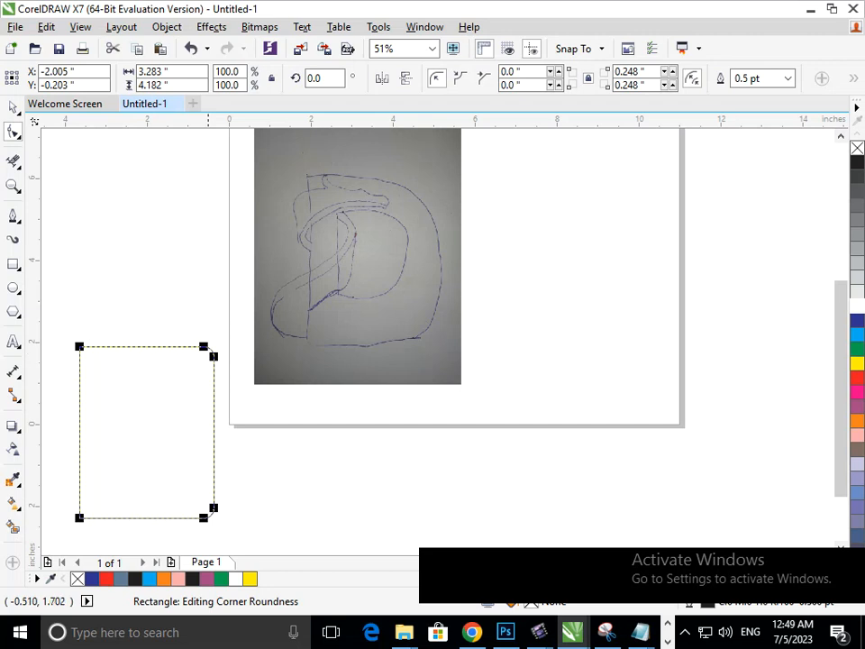
pyautogui.click(204, 348)
pyautogui.click(204, 516)
pyautogui.click(205, 348)
pyautogui.keyDown('shift'); pyautogui.click(205, 517); pyautogui.keyUp('shift')
# - Move the sketch photo beneath the rectangle so the stem of the drawn D lines up with the rectangle's left edge
pyautogui.click(13, 107)
pyautogui.moveTo(320, 345)
pyautogui.mouseDown()
pyautogui.moveTo(199, 518)
pyautogui.moveTo(125, 528)
pyautogui.moveTo(110, 347)
pyautogui.mouseUp()
pyautogui.moveTo(112, 523); pyautogui.dragTo(110, 521)
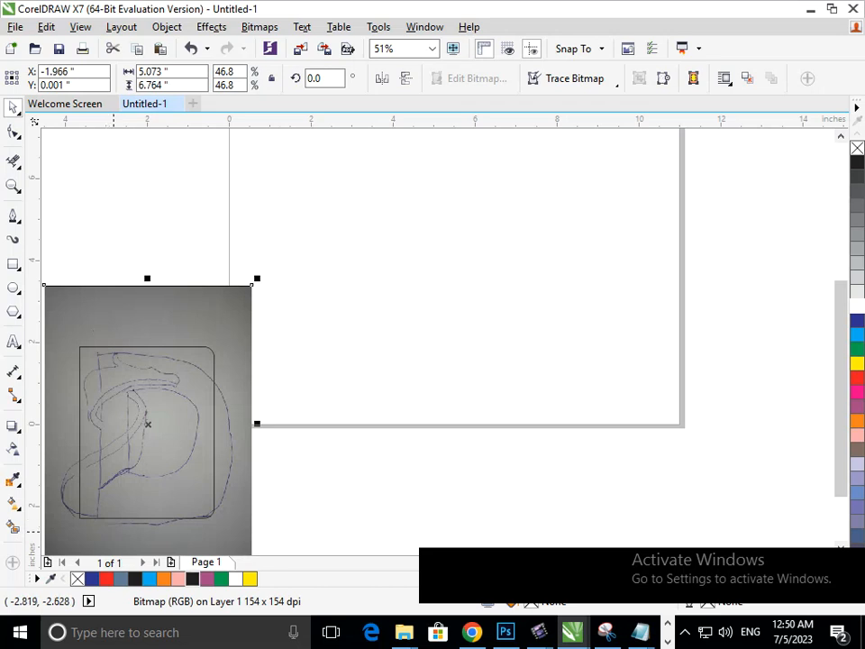
pyautogui.click(320, 533)
pyautogui.click(194, 434)
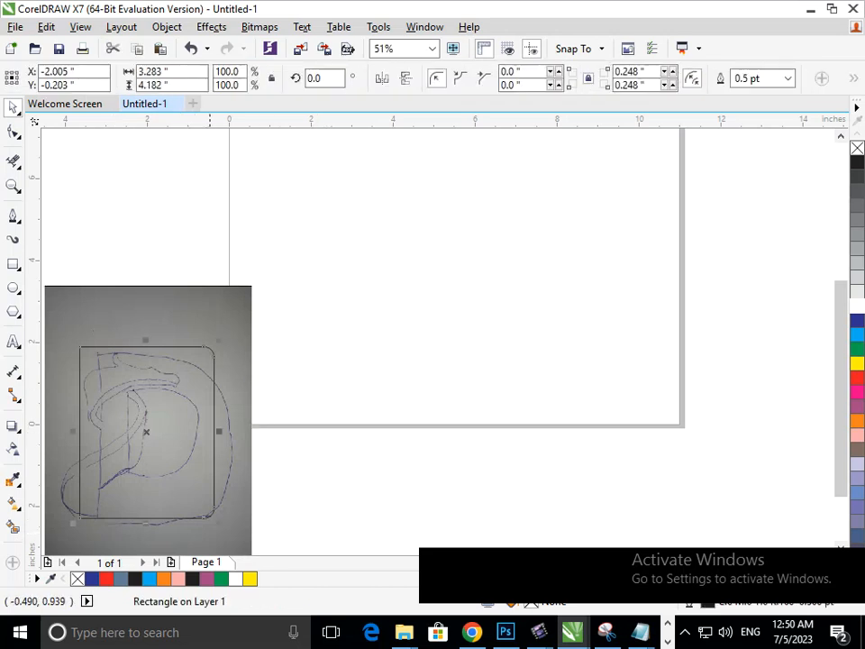
pyautogui.click(14, 133)
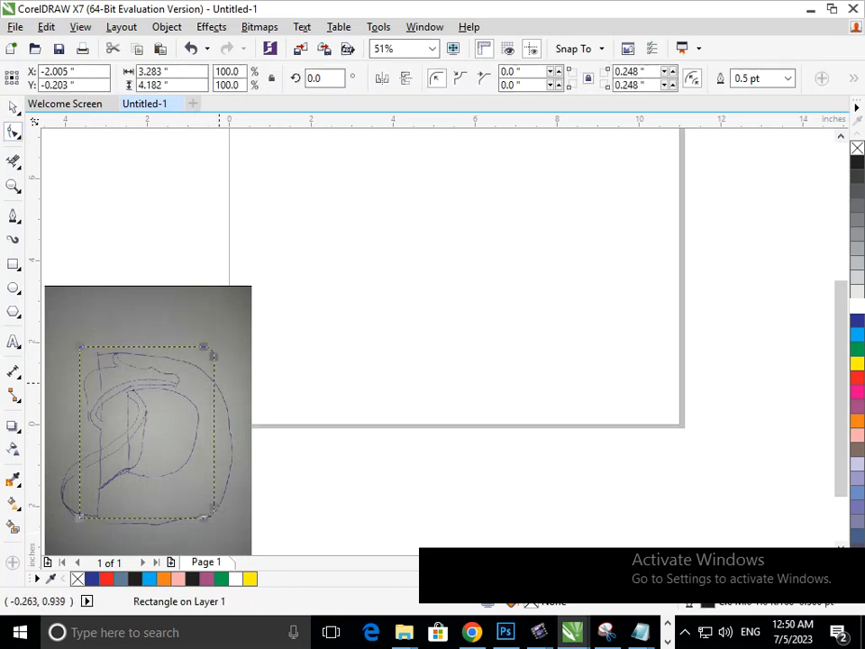
pyautogui.click(212, 357)
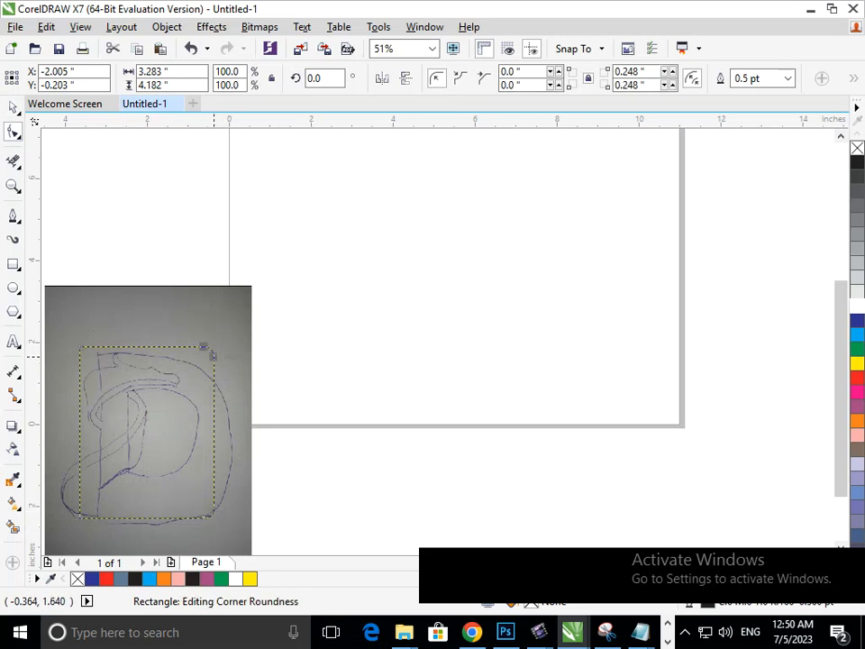
pyautogui.click(13, 107)
pyautogui.moveTo(171, 293)
pyautogui.mouseDown()
pyautogui.moveTo(172, 281)
pyautogui.moveTo(155, 282)
pyautogui.moveTo(154, 295)
pyautogui.mouseUp()
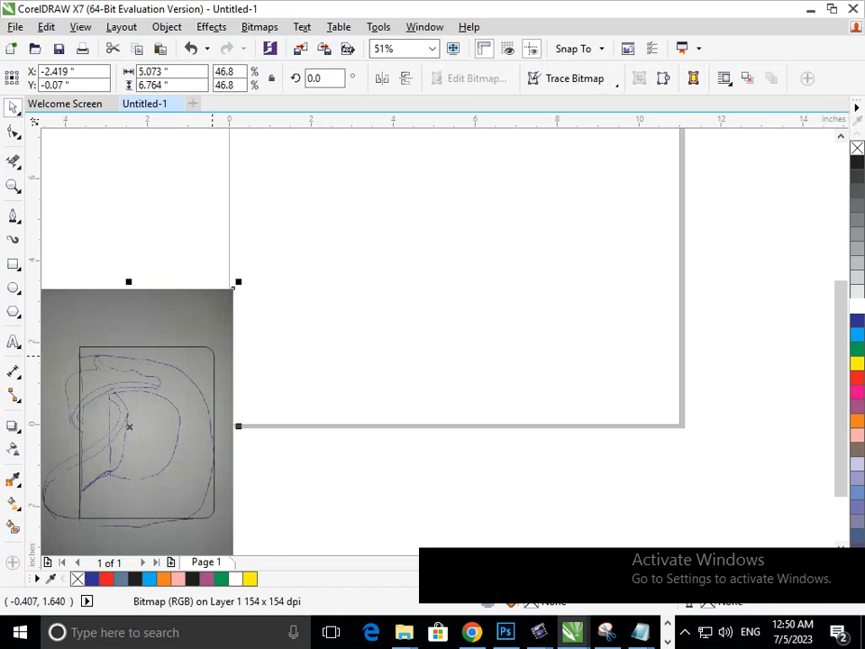
# - Round the rectangle's upper-right and lower-right corners to about 1.641 inch each, forming the outer D shape
pyautogui.click(13, 132)
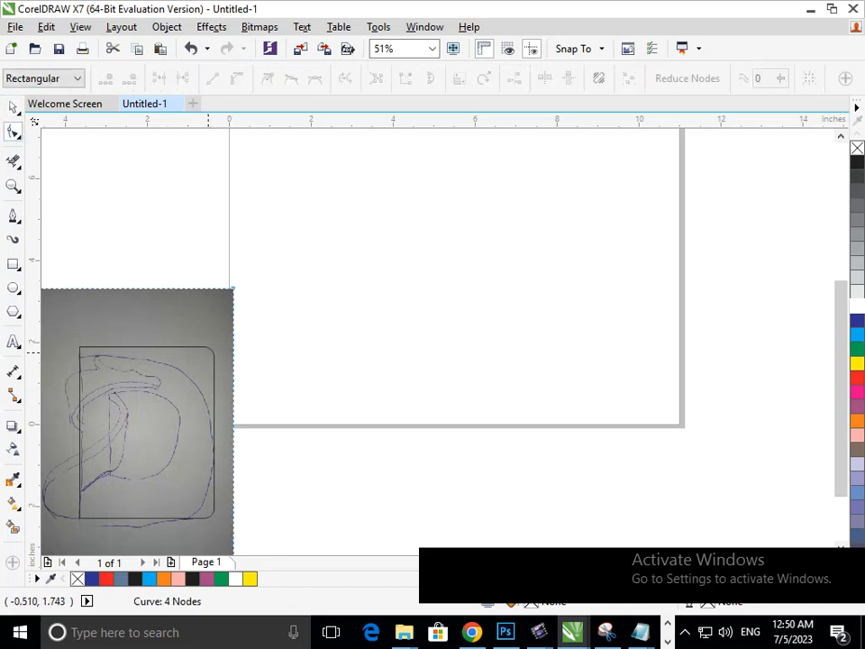
pyautogui.click(213, 354)
pyautogui.moveTo(212, 356); pyautogui.dragTo(192, 449)
pyautogui.hotkey('ctrl', 'z')
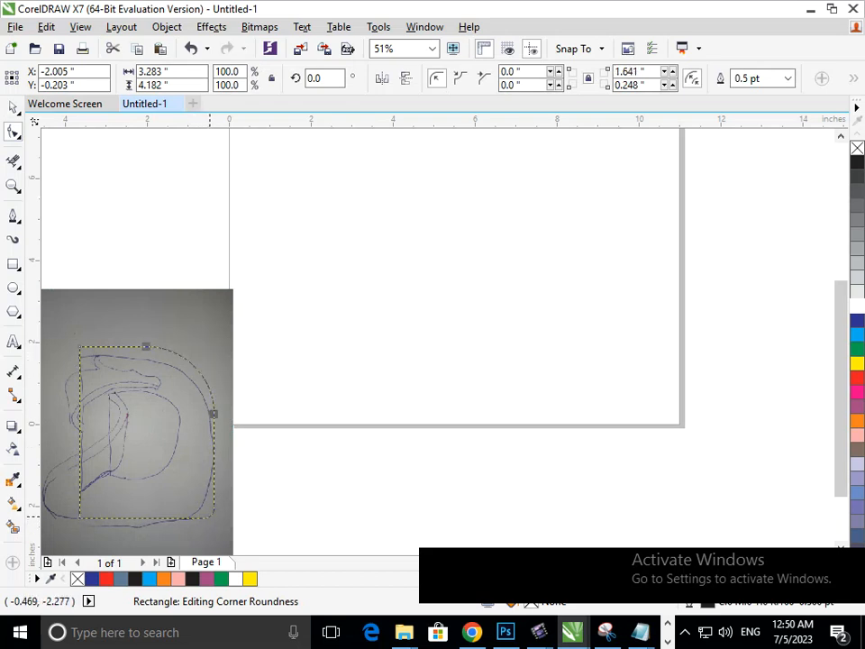
pyautogui.moveTo(205, 522); pyautogui.dragTo(142, 518)
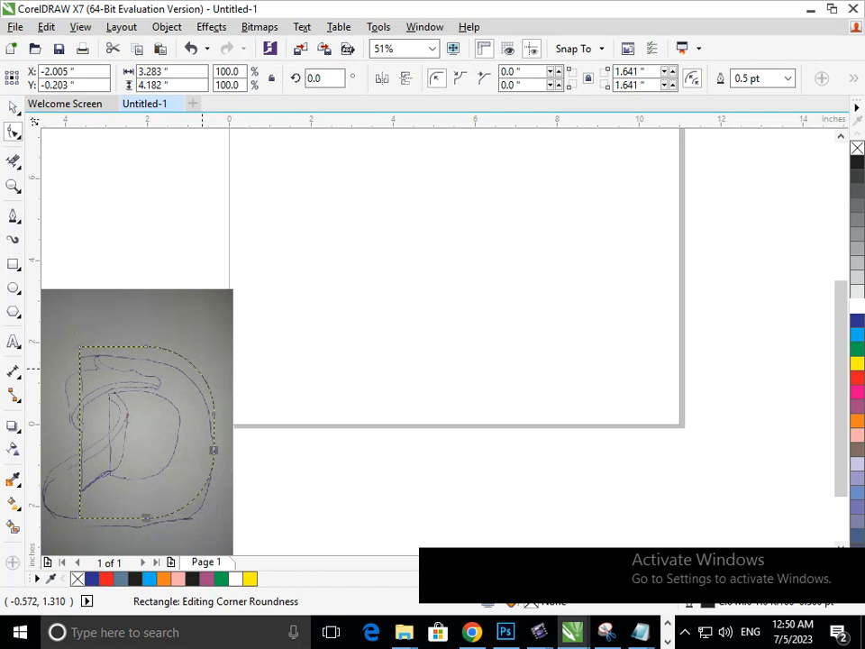
# - Try rounding the left corners of the D outline as well and moving the outline off the photo
pyautogui.moveTo(214, 449)
pyautogui.mouseDown()
pyautogui.moveTo(178, 470)
pyautogui.moveTo(200, 447)
pyautogui.mouseUp()
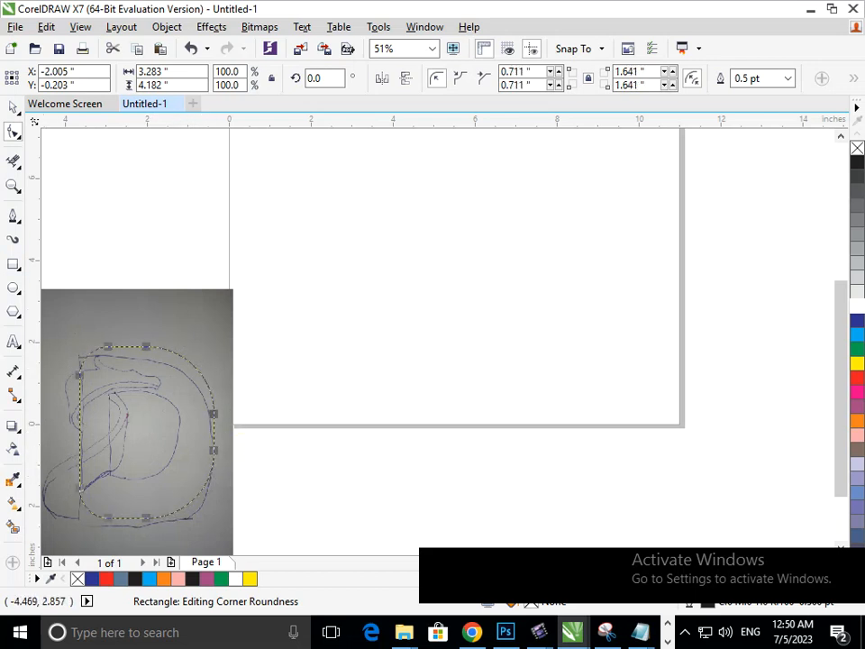
pyautogui.hotkey('ctrl', 'z')
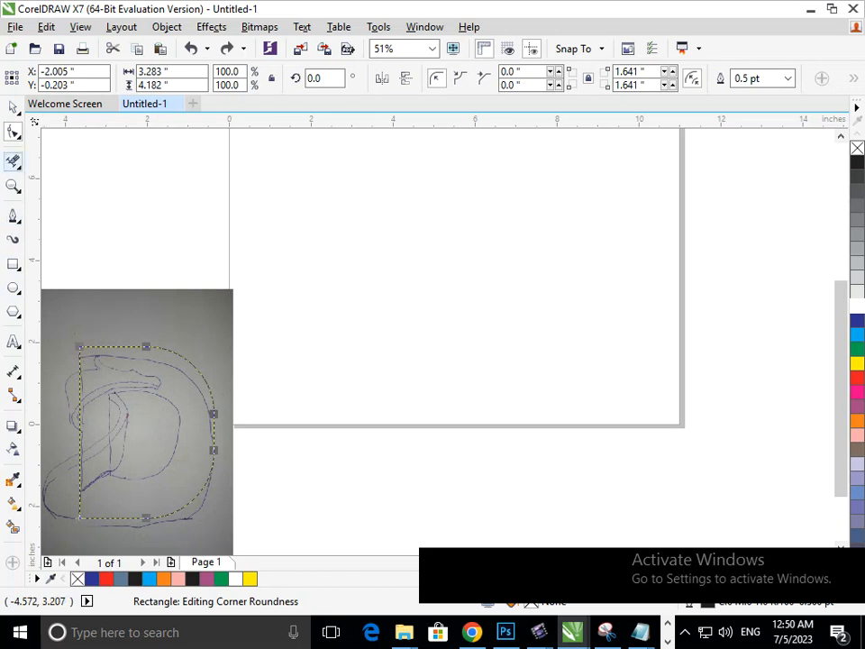
pyautogui.press('space')
pyautogui.press('Escape')
pyautogui.moveTo(174, 430); pyautogui.dragTo(389, 366)
pyautogui.moveTo(356, 422); pyautogui.dragTo(399, 416)
pyautogui.hotkey('ctrl', 'z')
pyautogui.hotkey('ctrl', 'z')
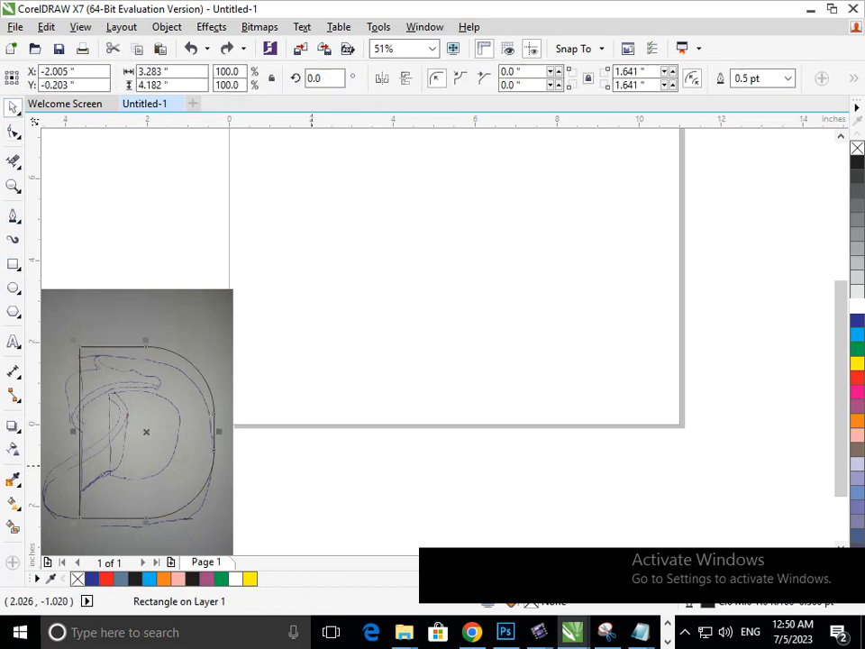
# - Make a smaller copy of the D outline as its inner opening and move both outlines to the page's right edge
pyautogui.moveTo(74, 522); pyautogui.dragTo(105, 496)
pyautogui.click(316, 508)
pyautogui.click(176, 505)
pyautogui.keyDown('shift'); pyautogui.click(112, 463); pyautogui.keyUp('shift')
pyautogui.moveTo(112, 462); pyautogui.dragTo(625, 338)
pyautogui.click(487, 512)
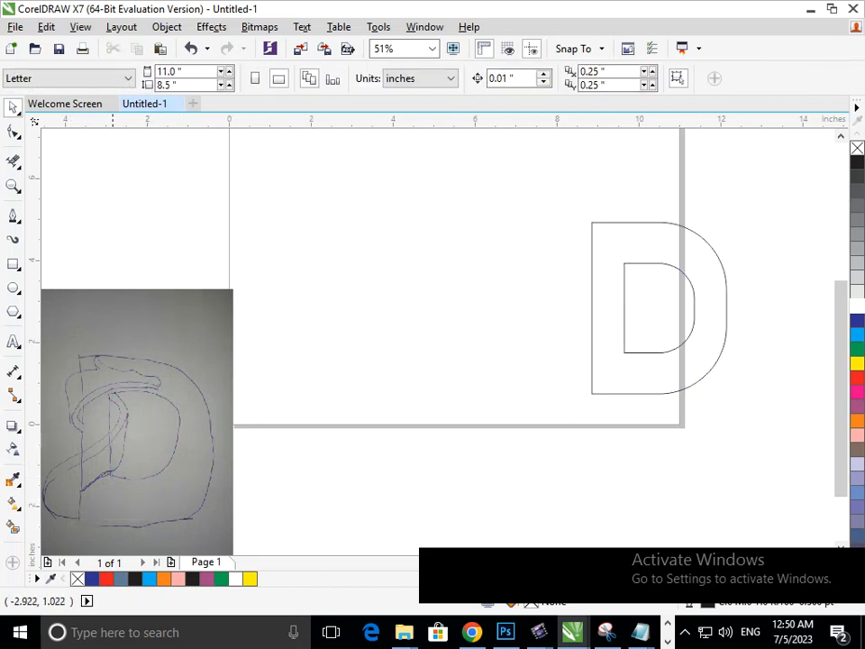
# - Trace the sketch's outer left curve with the Pen tool, from its lower end beside the stem up around the upper-left bend
pyautogui.press('F3')
pyautogui.scroll(3, 221, 325)
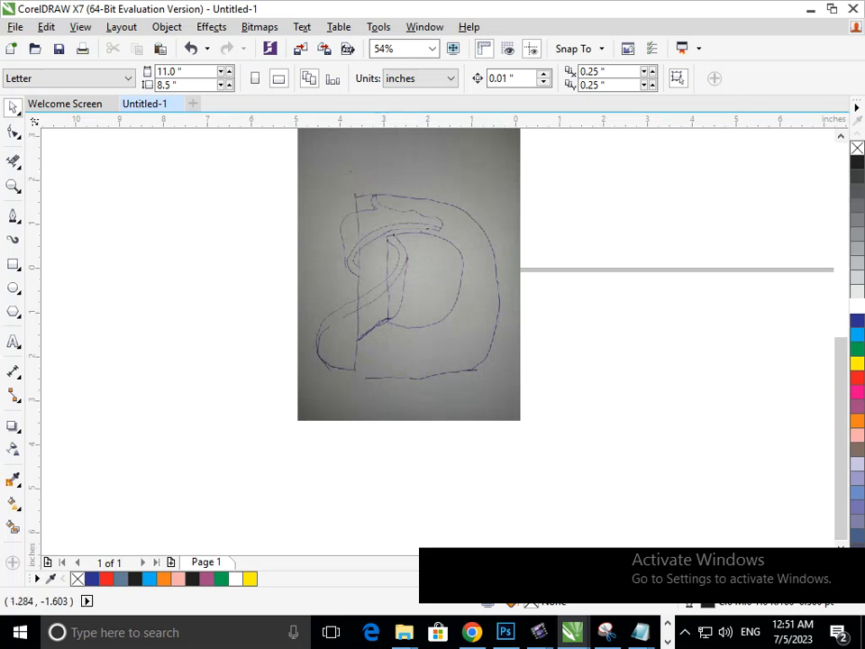
pyautogui.scroll(2, 359, 197)
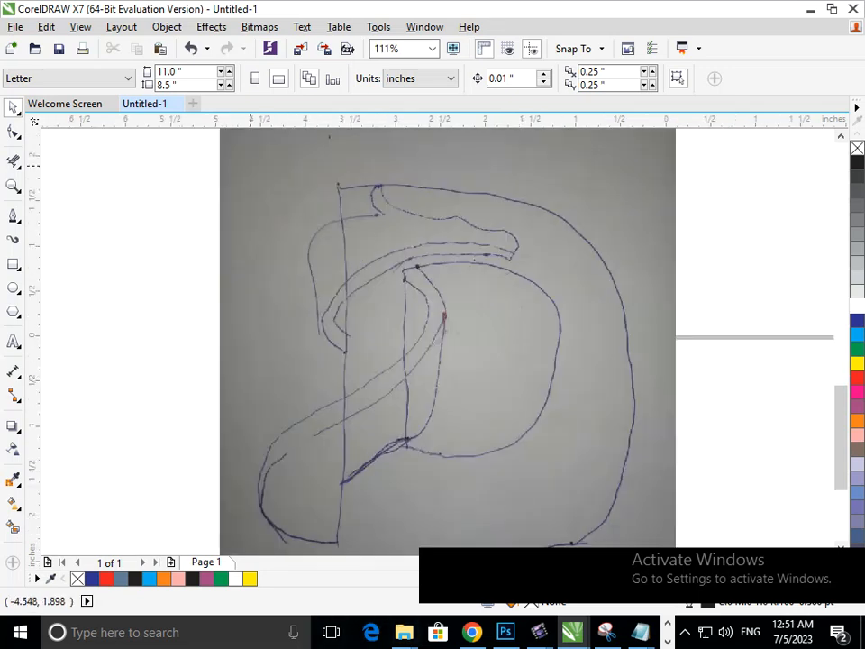
pyautogui.scroll(2, 517, 208)
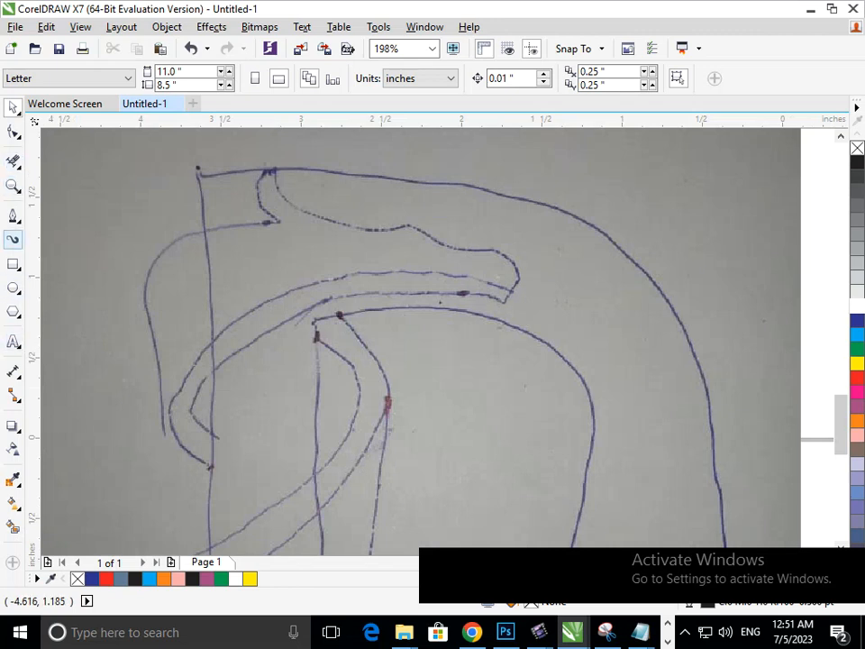
pyautogui.click(12, 216)
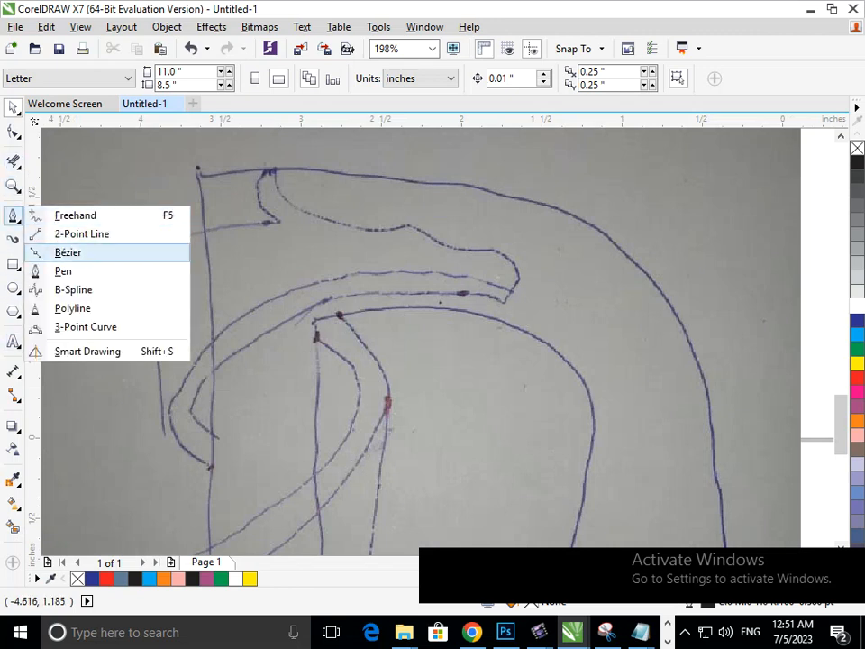
pyautogui.click(63, 270)
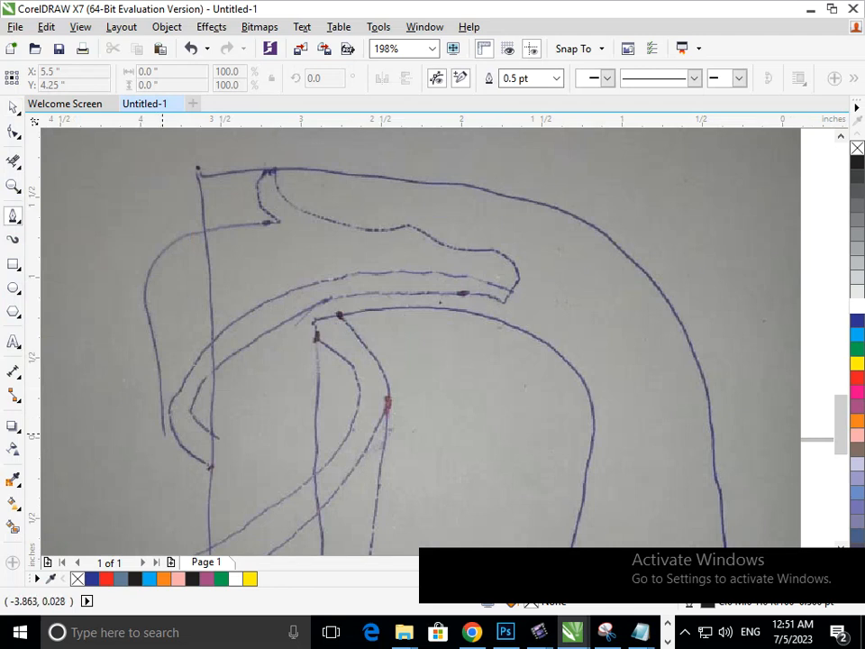
pyautogui.click(168, 426)
pyautogui.click(159, 348)
pyautogui.moveTo(161, 340); pyautogui.dragTo(160, 343)
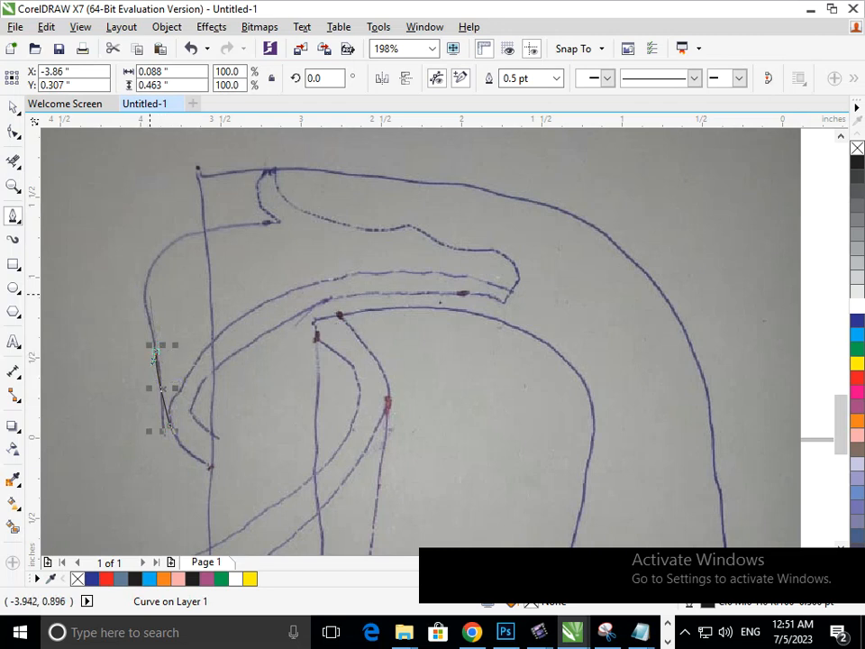
pyautogui.click(144, 291)
pyautogui.moveTo(193, 234)
pyautogui.mouseDown()
pyautogui.moveTo(253, 227)
pyautogui.moveTo(249, 216)
pyautogui.mouseUp()
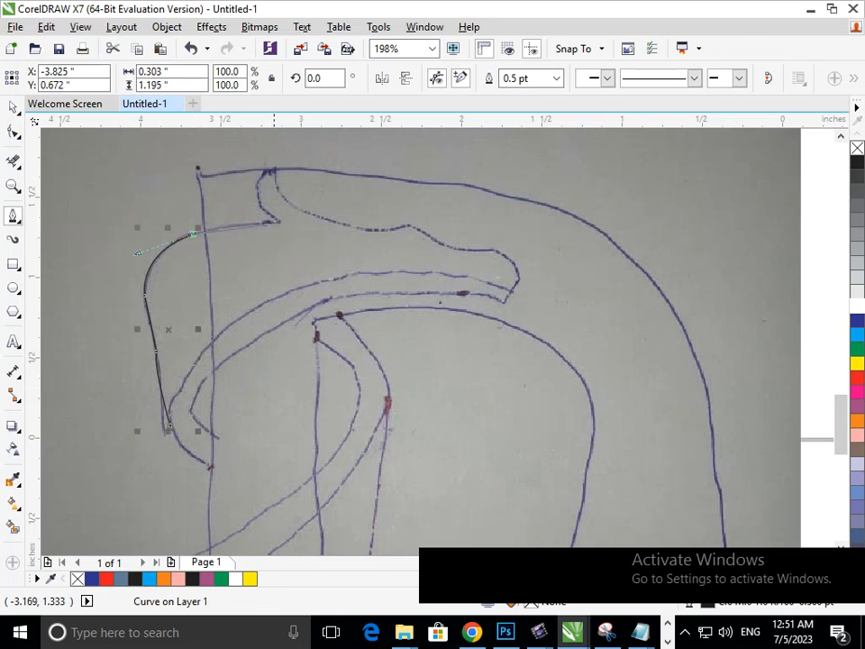
# - Continue the Pen tool outline through the pointed notch and up around the small curl at the sketch's top edge
pyautogui.moveTo(276, 223); pyautogui.dragTo(281, 219)
pyautogui.click(262, 207)
pyautogui.moveTo(266, 173); pyautogui.dragTo(280, 164)
pyautogui.scroll(5, 270, 167)
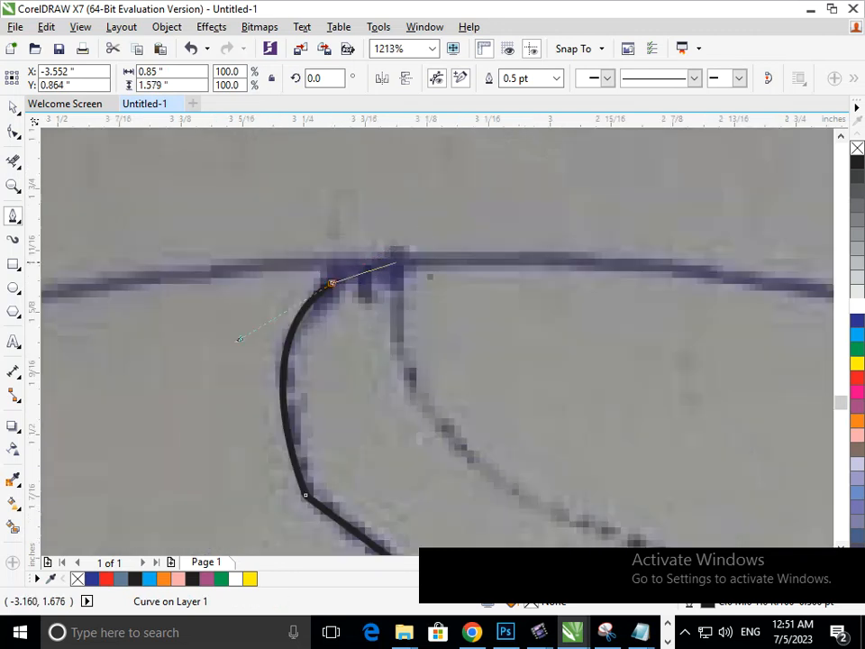
pyautogui.moveTo(412, 266); pyautogui.dragTo(456, 282)
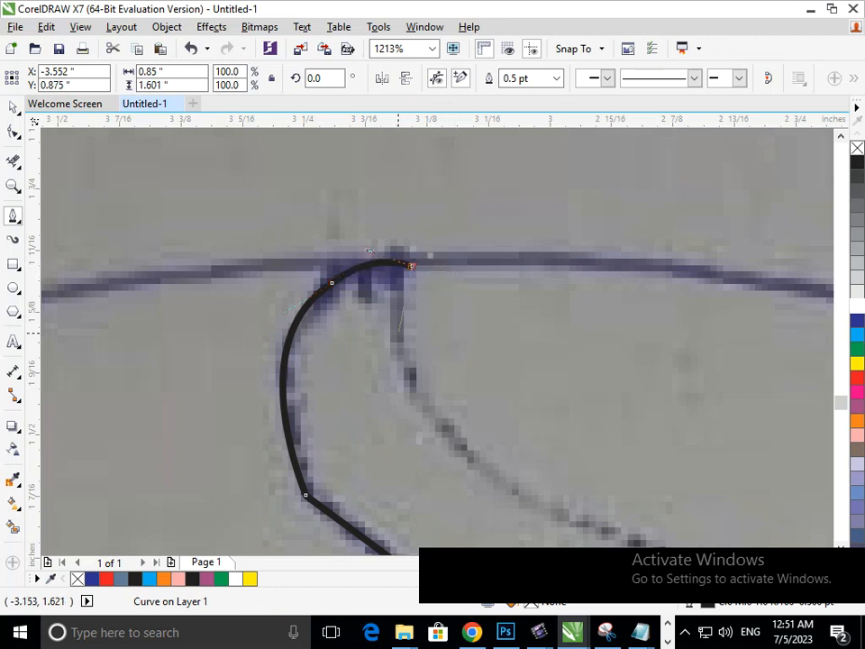
# - Trace the ornament's upper edge from the curl's tip down the concave curve and along to the small peak
pyautogui.moveTo(425, 406)
pyautogui.mouseDown()
pyautogui.moveTo(475, 484)
pyautogui.moveTo(480, 479)
pyautogui.mouseUp()
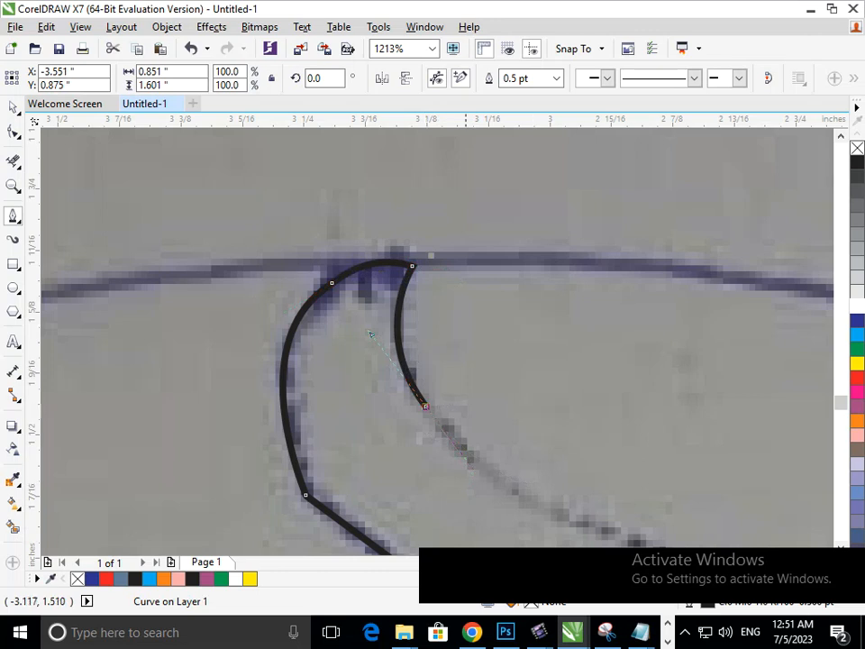
pyautogui.moveTo(603, 528)
pyautogui.mouseDown()
pyautogui.moveTo(729, 532)
pyautogui.moveTo(685, 542)
pyautogui.moveTo(706, 502)
pyautogui.mouseUp()
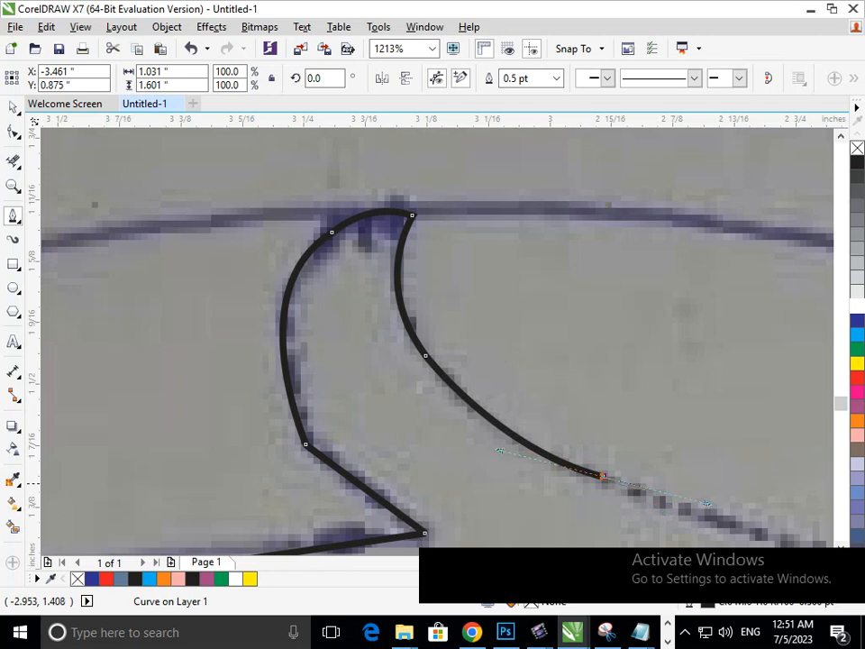
pyautogui.keyDown('alt'); pyautogui.click(604, 476); pyautogui.keyUp('alt')
pyautogui.press('F3')
pyautogui.scroll(4, 305, 207)
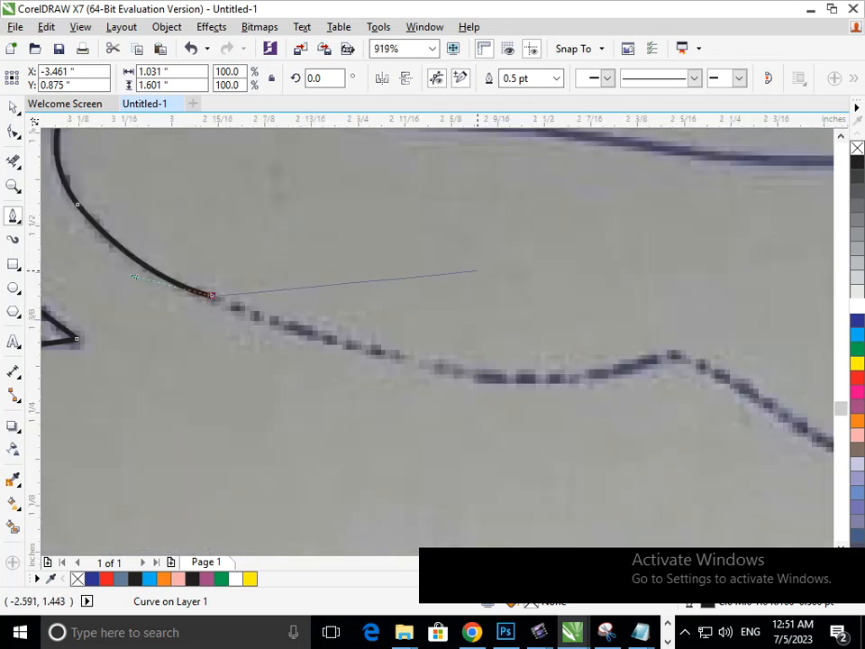
pyautogui.moveTo(522, 379); pyautogui.dragTo(695, 384)
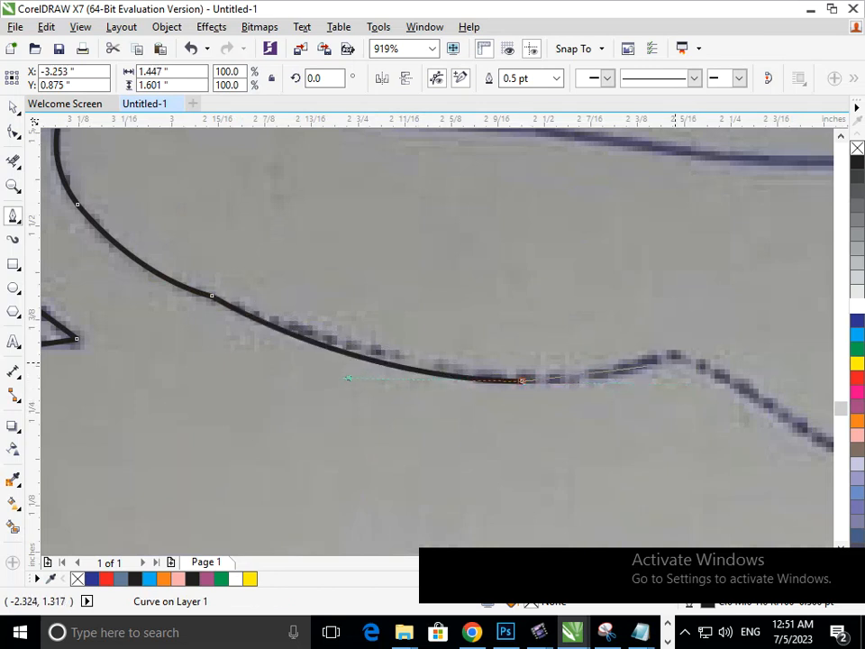
pyautogui.moveTo(670, 357); pyautogui.dragTo(710, 338)
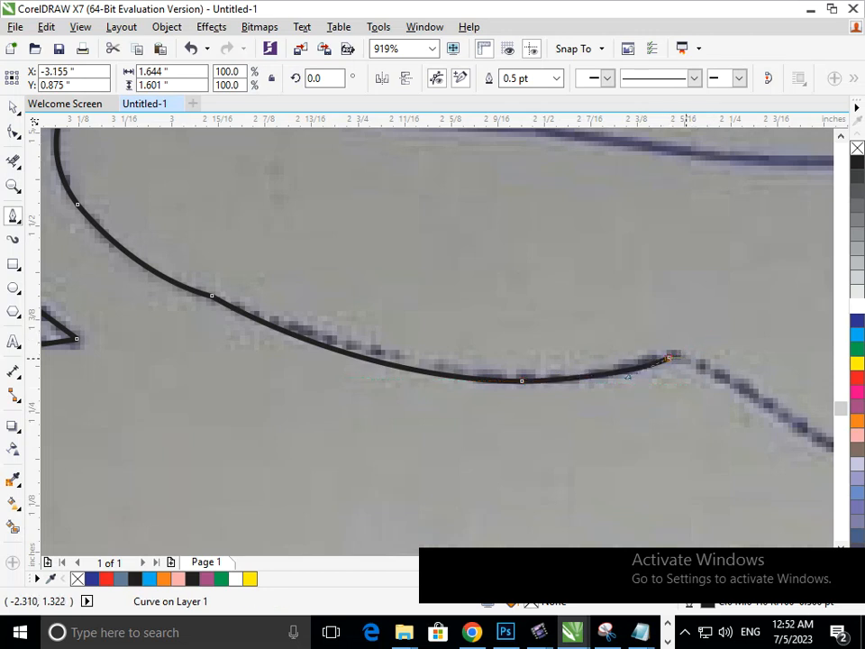
pyautogui.click(670, 357)
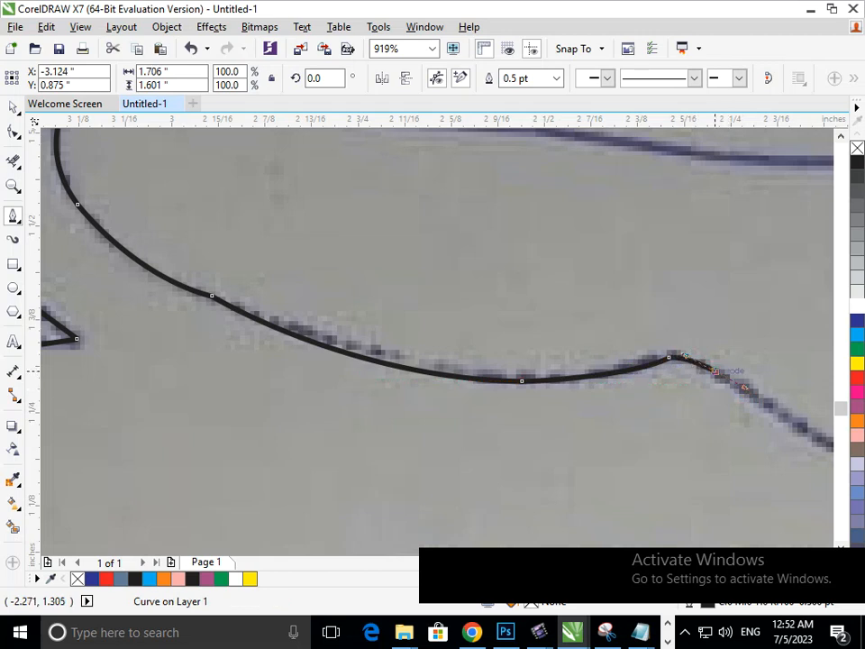
pyautogui.scroll(-4, 413, 227)
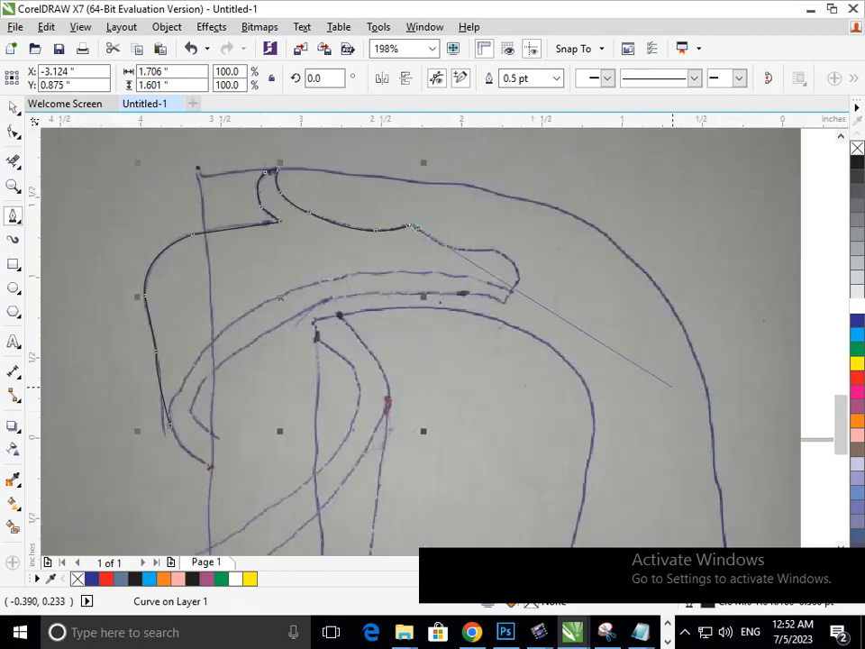
# - Trace the ornament's edge from the small peak over the hump and around its rounded right end to the lower corner
pyautogui.scroll(3, 413, 227)
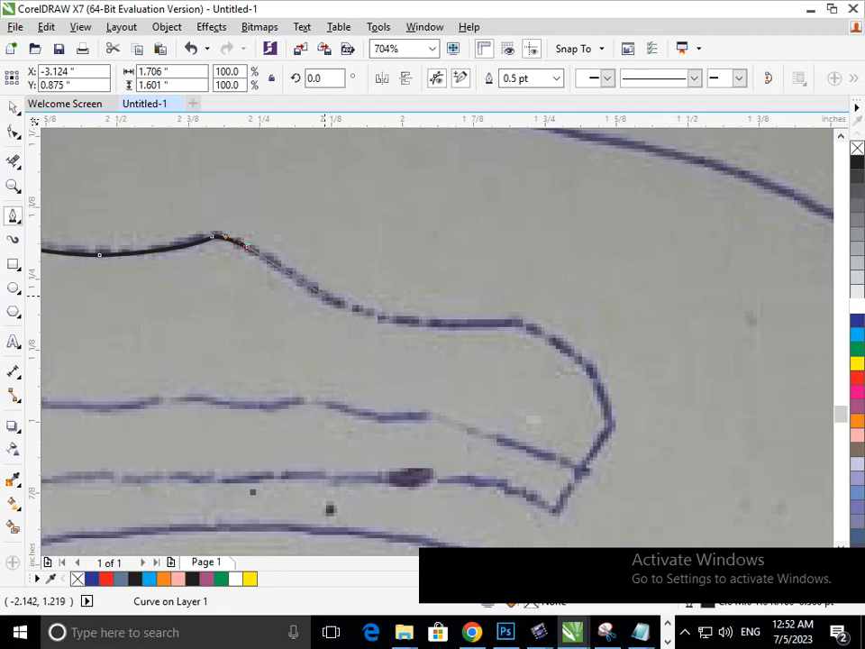
pyautogui.moveTo(382, 316); pyautogui.dragTo(541, 329)
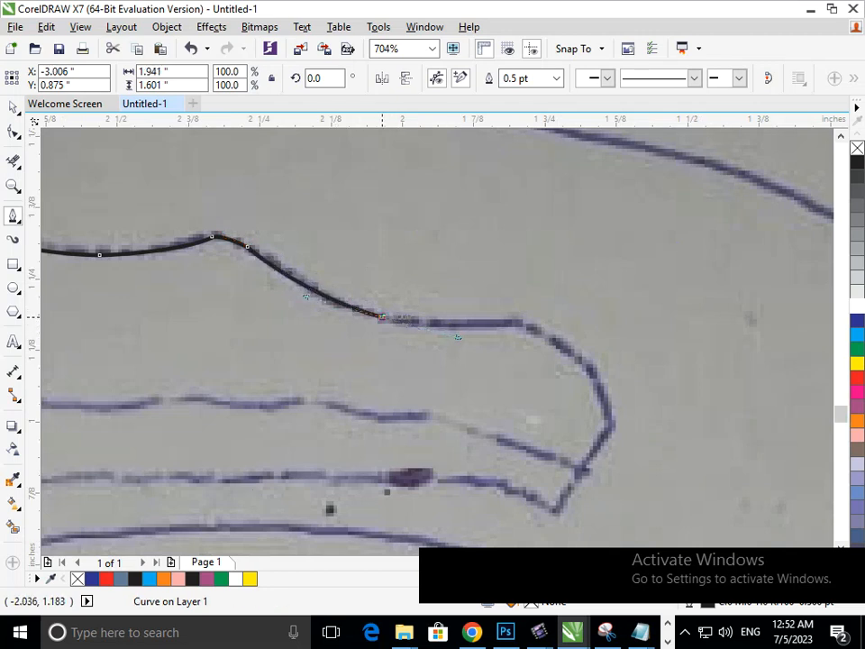
pyautogui.click(382, 316)
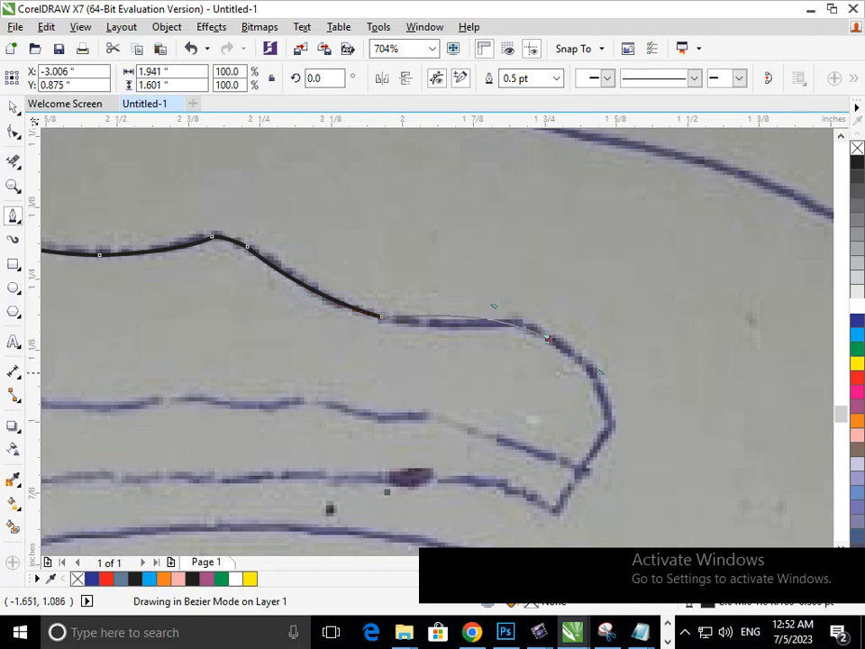
pyautogui.moveTo(607, 364); pyautogui.dragTo(577, 364)
pyautogui.hotkey('ctrl', 'z')
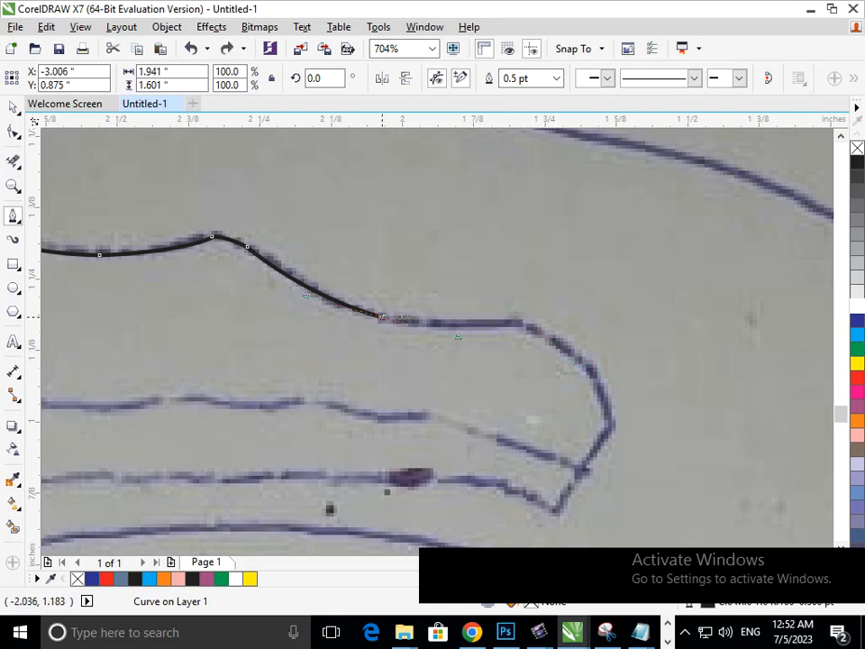
pyautogui.moveTo(543, 338)
pyautogui.mouseDown()
pyautogui.moveTo(584, 363)
pyautogui.moveTo(584, 351)
pyautogui.mouseUp()
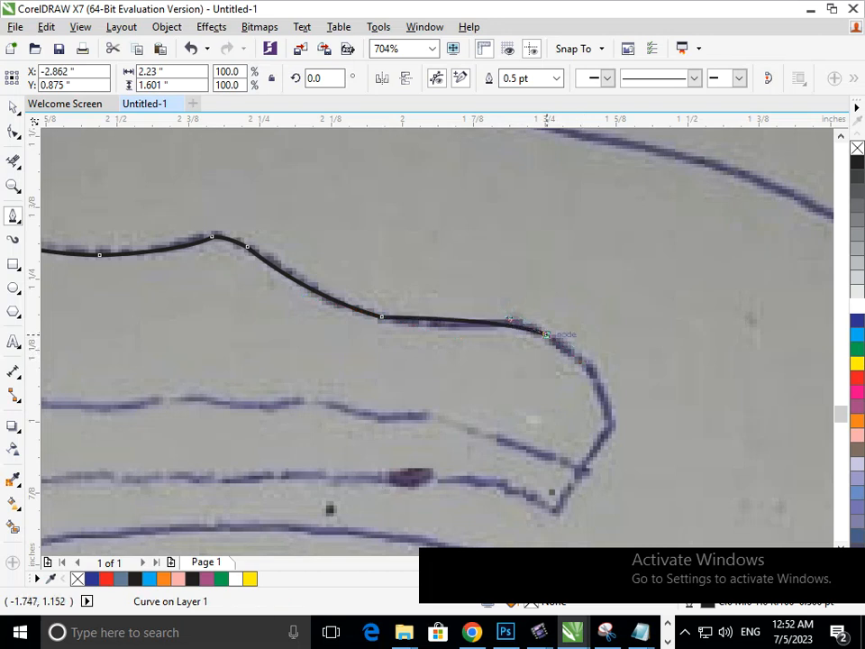
pyautogui.moveTo(599, 394)
pyautogui.mouseDown()
pyautogui.moveTo(604, 488)
pyautogui.moveTo(605, 440)
pyautogui.moveTo(578, 477)
pyautogui.mouseUp()
pyautogui.hotkey('ctrl', 'z')
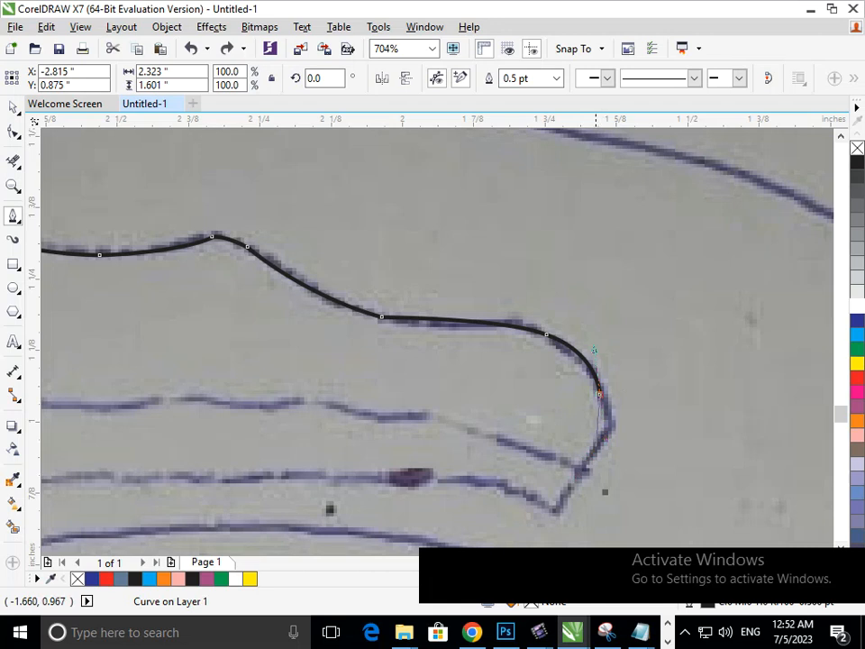
pyautogui.moveTo(584, 463)
pyautogui.mouseDown()
pyautogui.moveTo(569, 495)
pyautogui.moveTo(552, 503)
pyautogui.mouseUp()
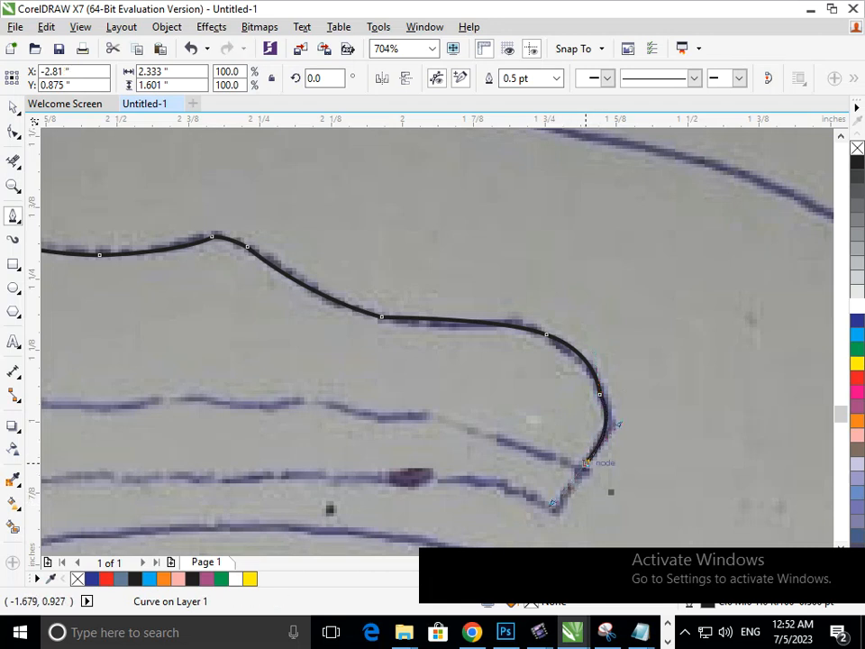
# - Trace the ornament's wavy lower edge leftward from the lower right corner along the upper of the two parallel lines
pyautogui.click(497, 435)
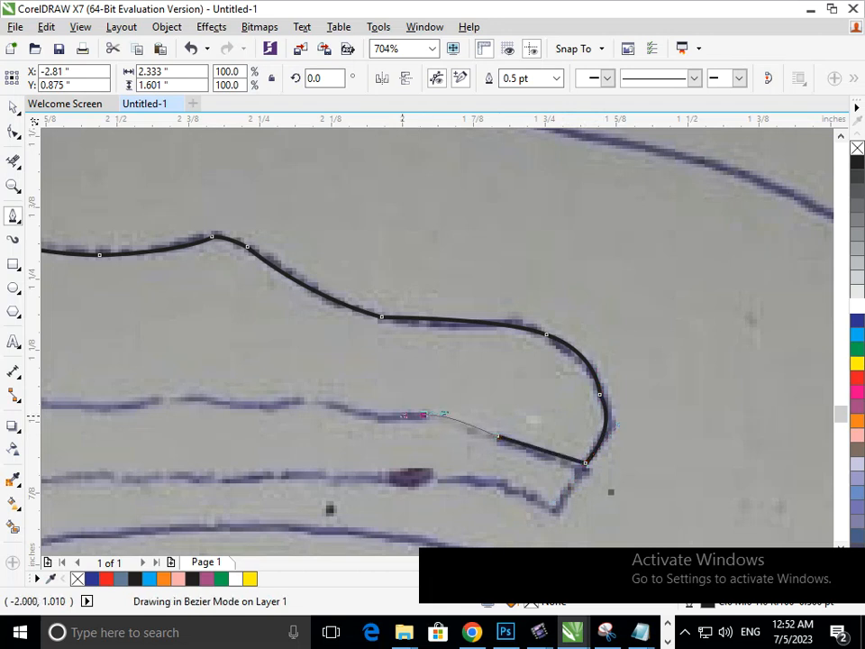
pyautogui.click(424, 414)
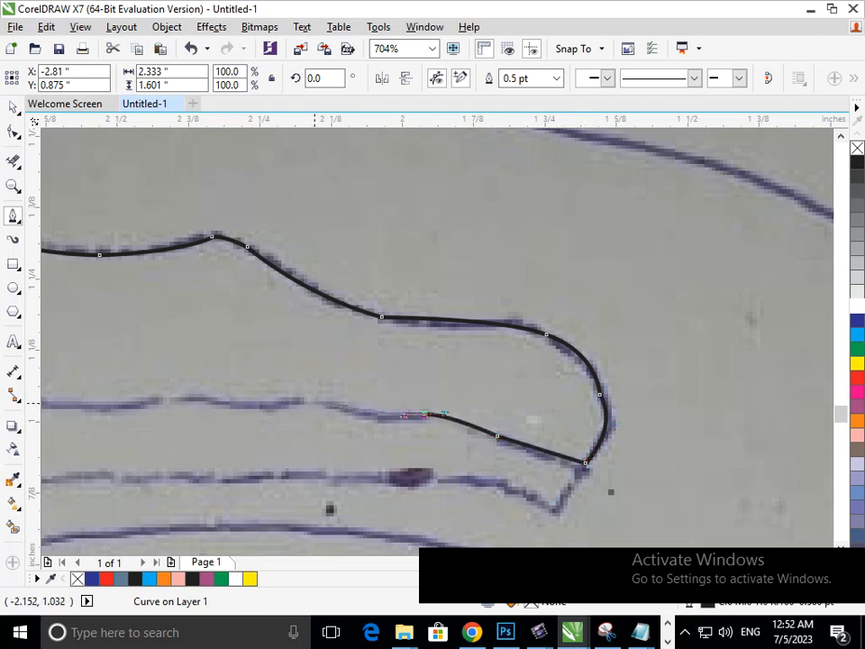
pyautogui.moveTo(306, 399); pyautogui.dragTo(257, 389)
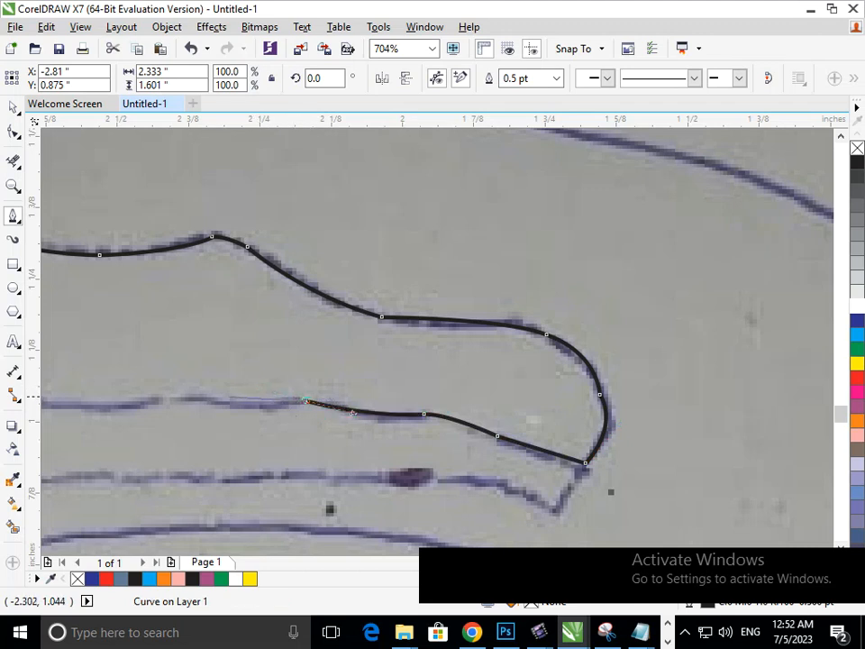
pyautogui.moveTo(197, 397); pyautogui.dragTo(168, 387)
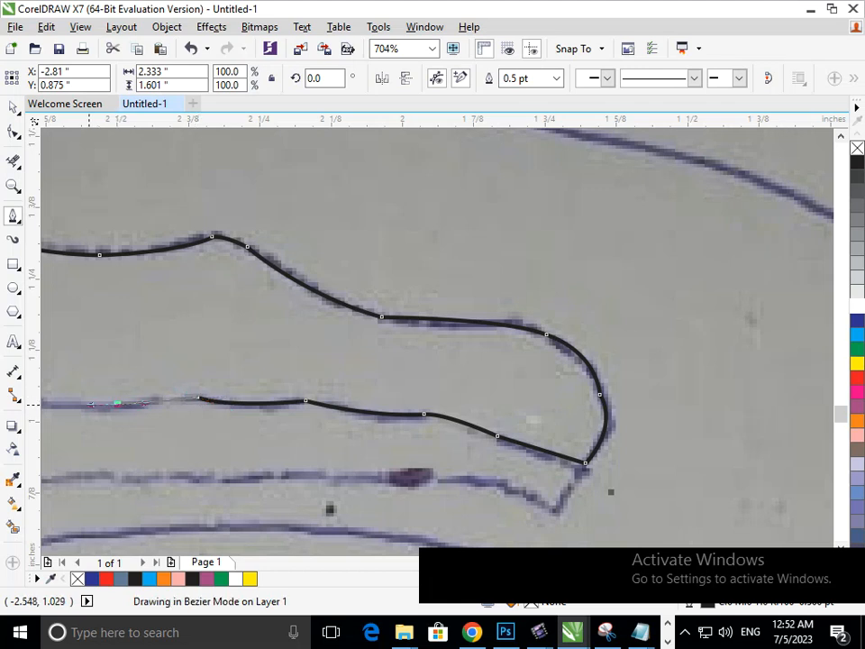
pyautogui.moveTo(117, 403); pyautogui.dragTo(142, 416)
pyautogui.scroll(-4, 90, 404)
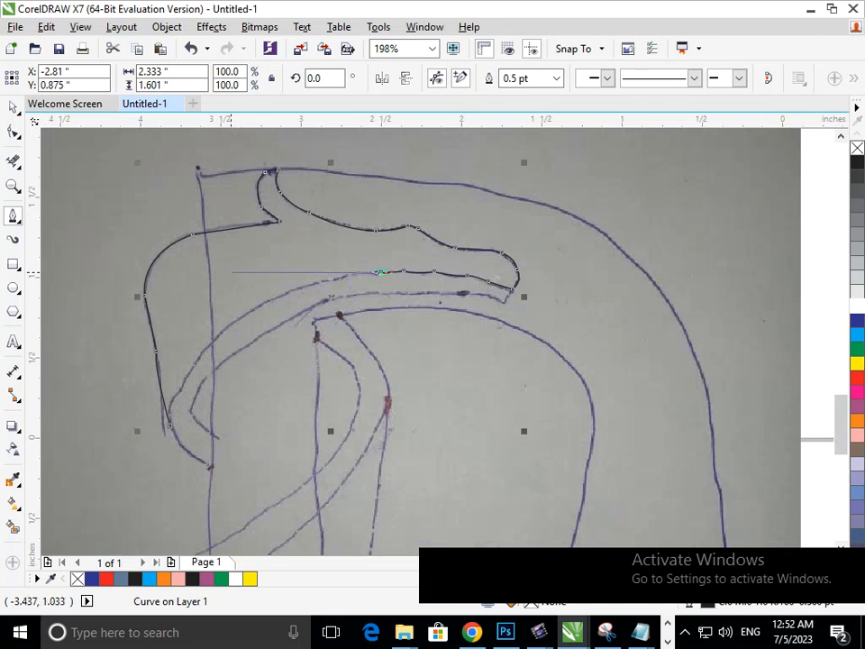
# - Continue the lower edge along the long arch, down to where it crosses the D's vertical stem line
pyautogui.scroll(4, 175, 204)
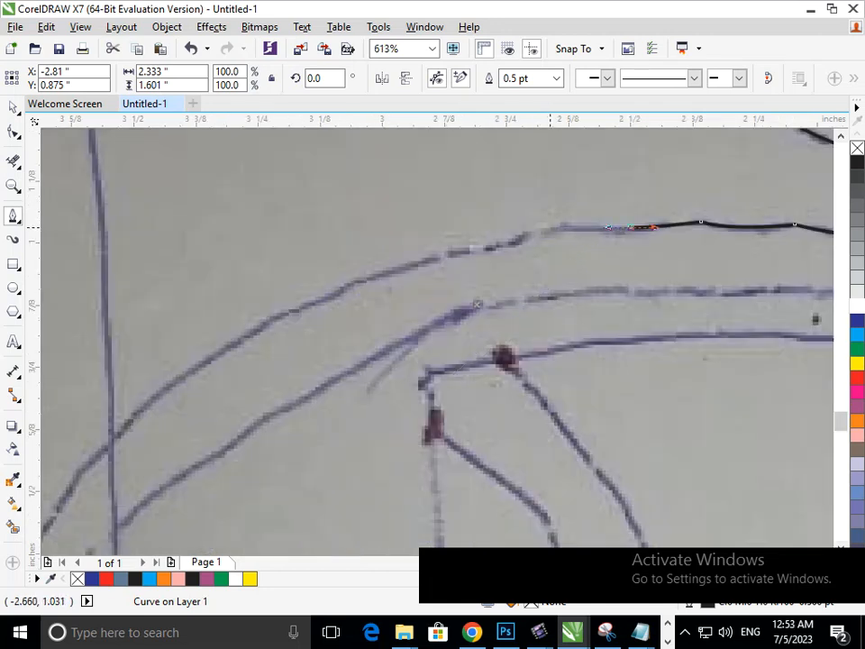
pyautogui.click(544, 229)
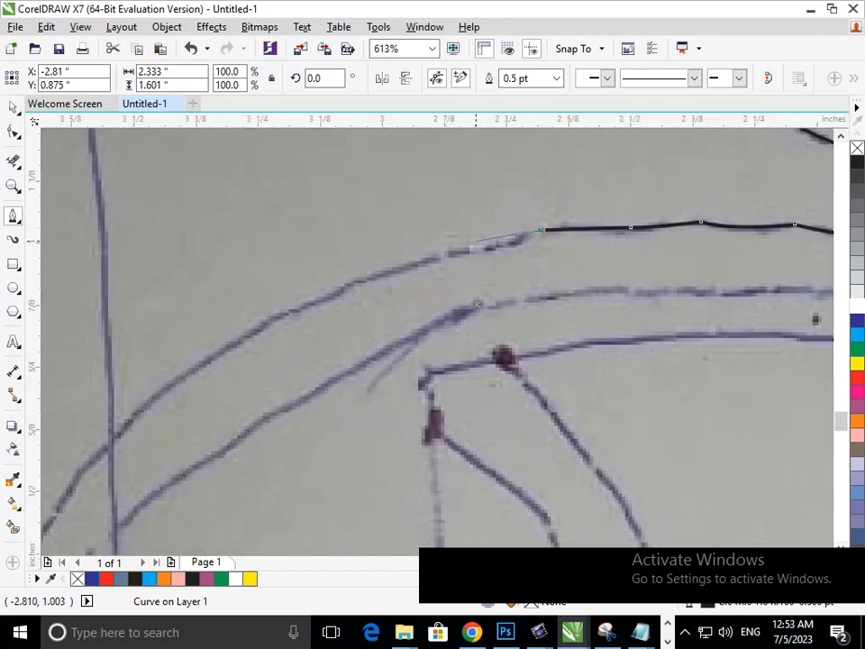
pyautogui.click(464, 249)
pyautogui.moveTo(463, 249); pyautogui.dragTo(431, 245)
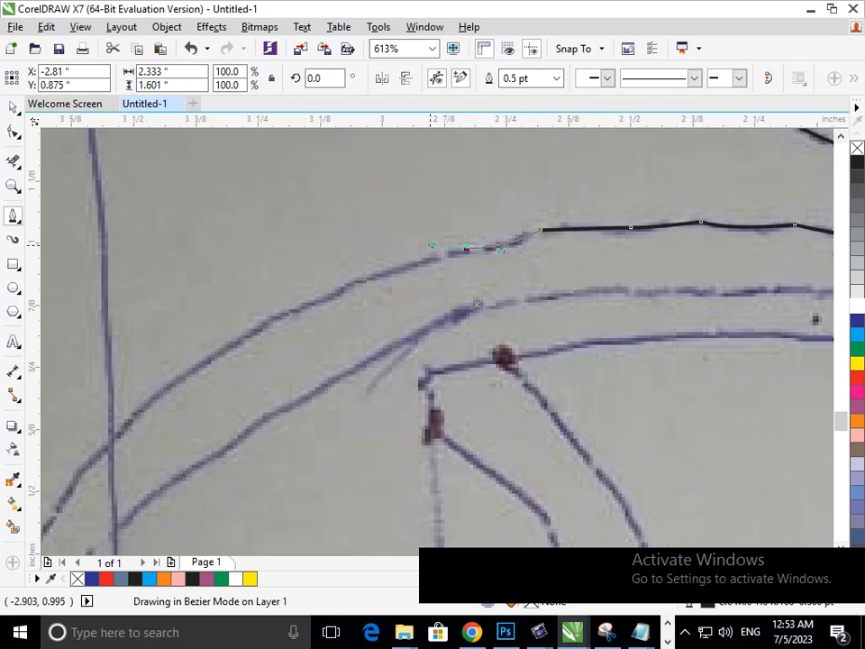
pyautogui.press('Escape')
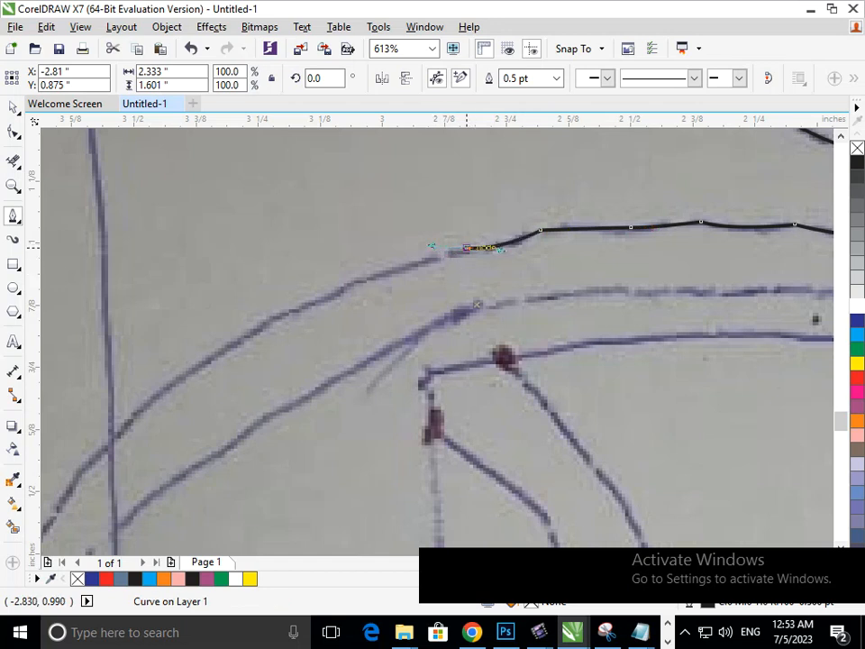
pyautogui.moveTo(307, 305); pyautogui.dragTo(275, 334)
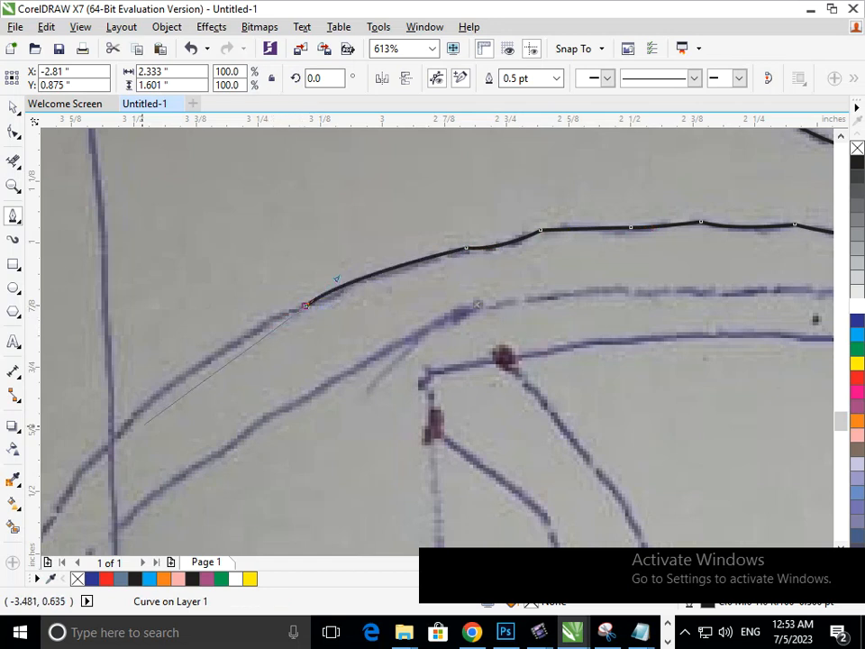
pyautogui.moveTo(111, 440); pyautogui.dragTo(70, 510)
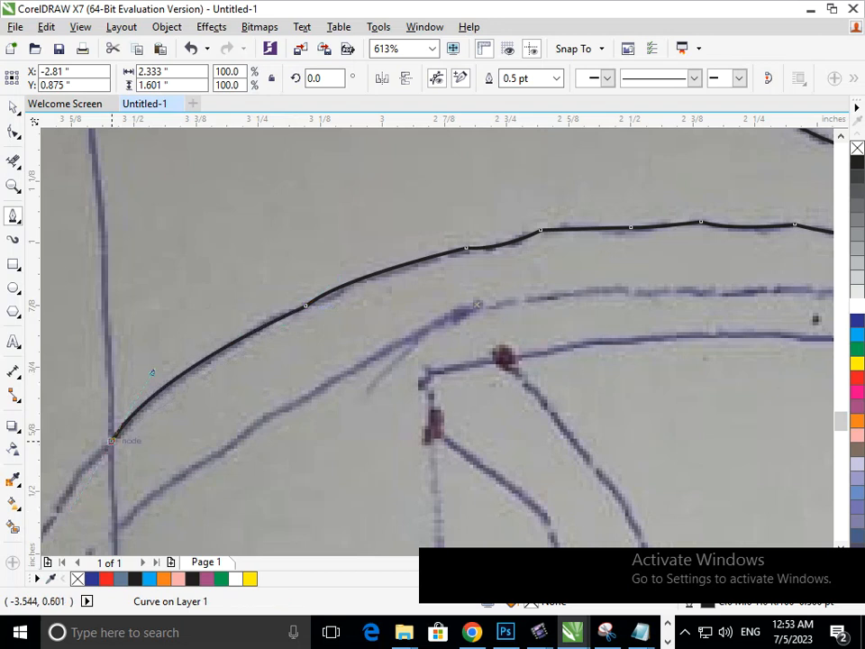
# - Trace the remaining bend left of the stem and close the ornament outline at its starting node
pyautogui.click(72, 484)
pyautogui.scroll(-3, 86, 463)
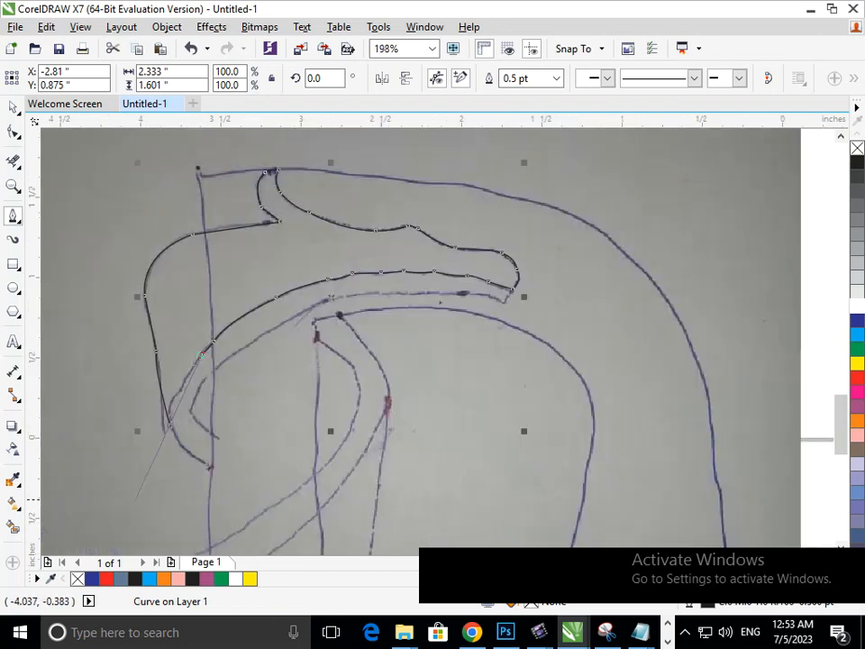
pyautogui.scroll(4, 144, 288)
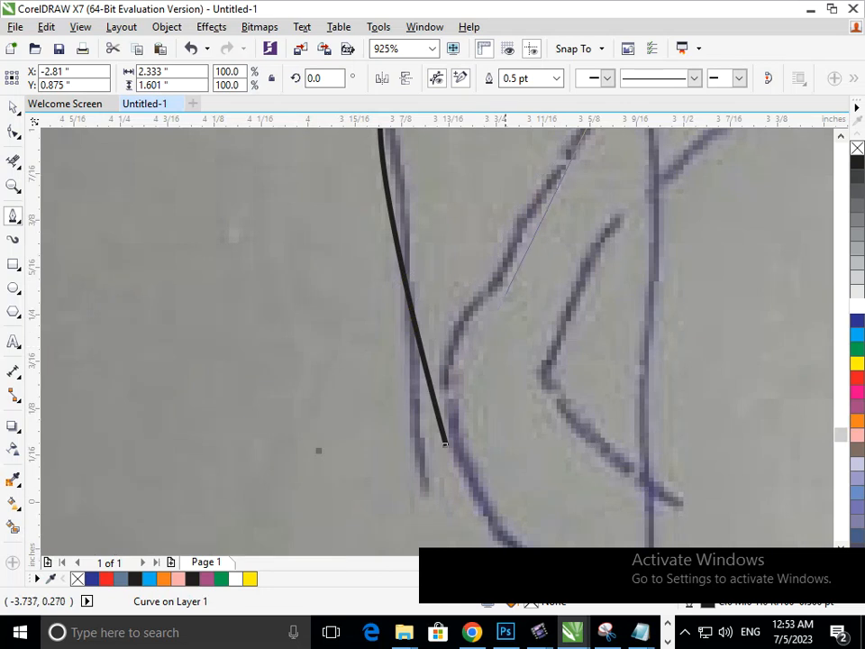
pyautogui.click(531, 210)
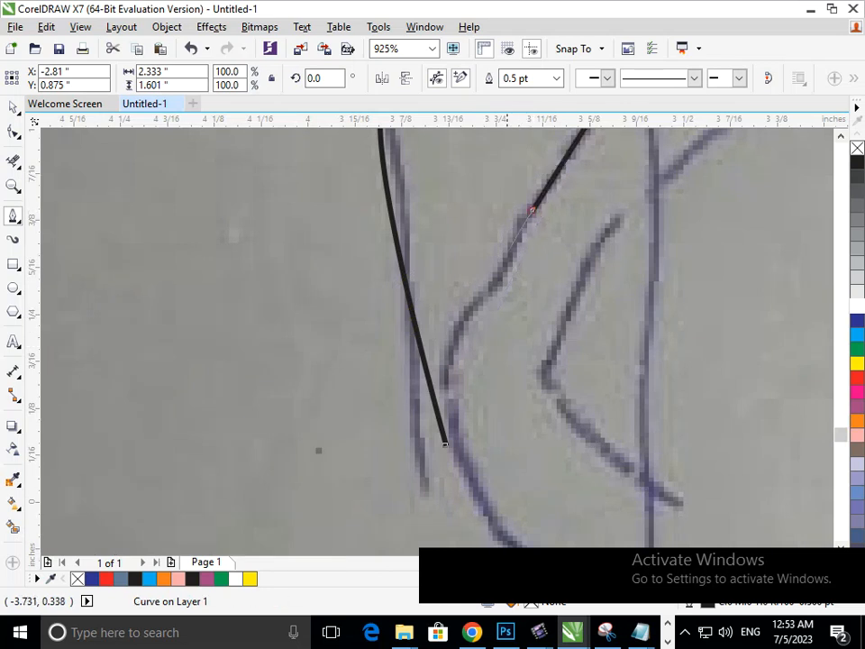
pyautogui.click(501, 267)
pyautogui.moveTo(449, 374); pyautogui.dragTo(449, 425)
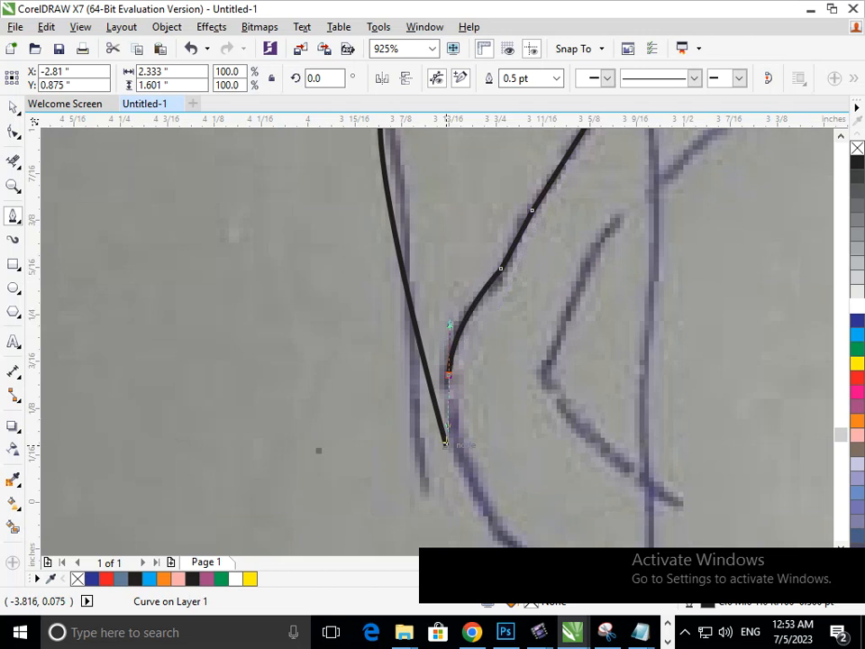
pyautogui.click(446, 443)
pyautogui.press('F3')
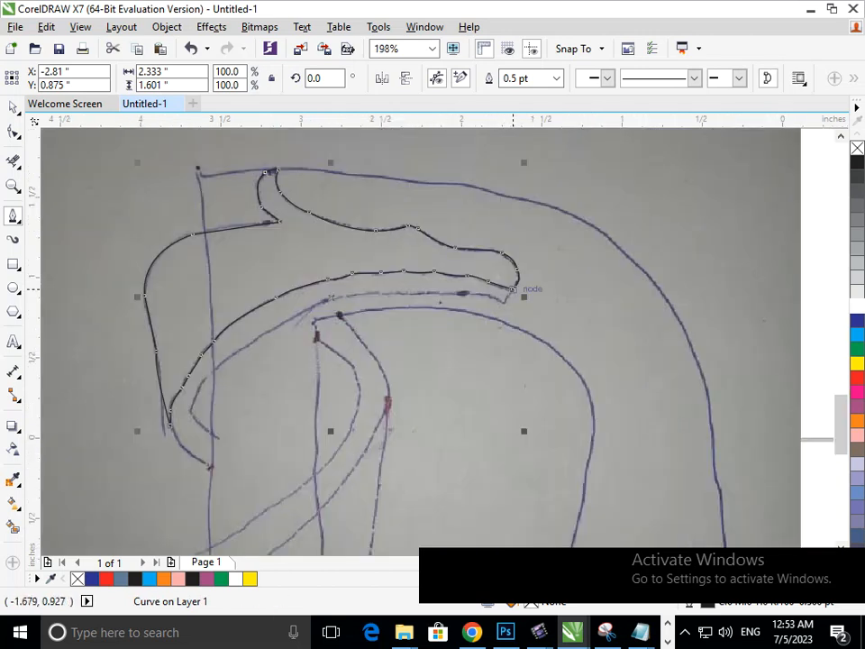
# - Move the closed ornament outline off the photo to the empty area on its right and deselect it
pyautogui.click(13, 107)
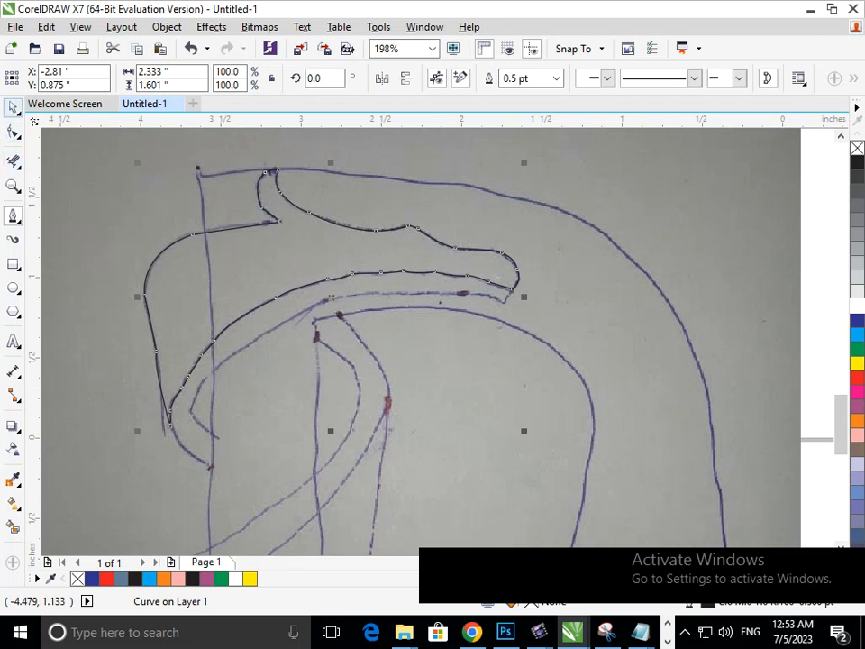
pyautogui.click(76, 160)
pyautogui.scroll(-2, 384, 325)
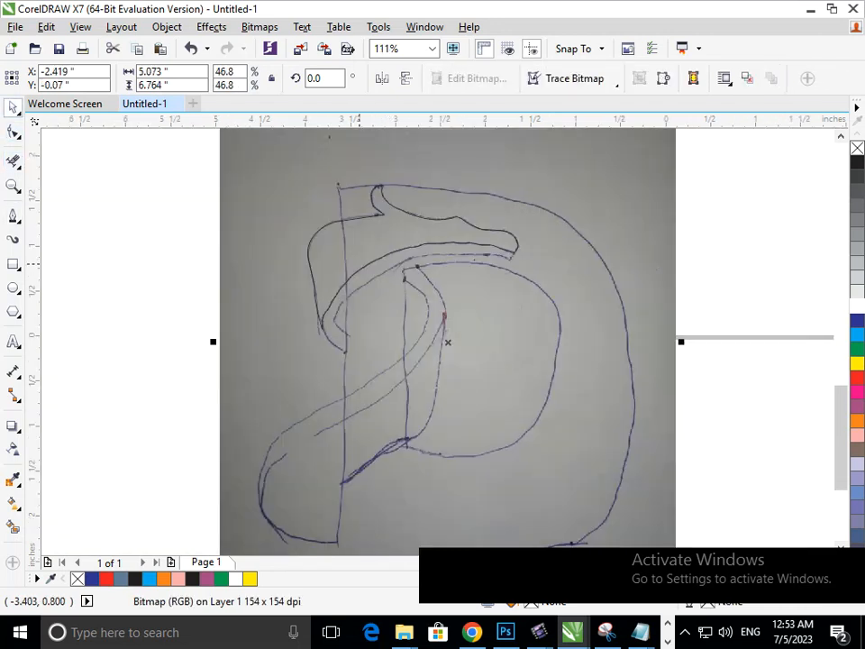
pyautogui.moveTo(360, 263)
pyautogui.mouseDown()
pyautogui.moveTo(568, 276)
pyautogui.moveTo(658, 293)
pyautogui.mouseUp()
pyautogui.scroll(-2, 659, 375)
pyautogui.moveTo(531, 243); pyautogui.dragTo(621, 276)
pyautogui.click(625, 361)
pyautogui.press('F2')
pyautogui.moveTo(290, 178); pyautogui.dragTo(535, 409)
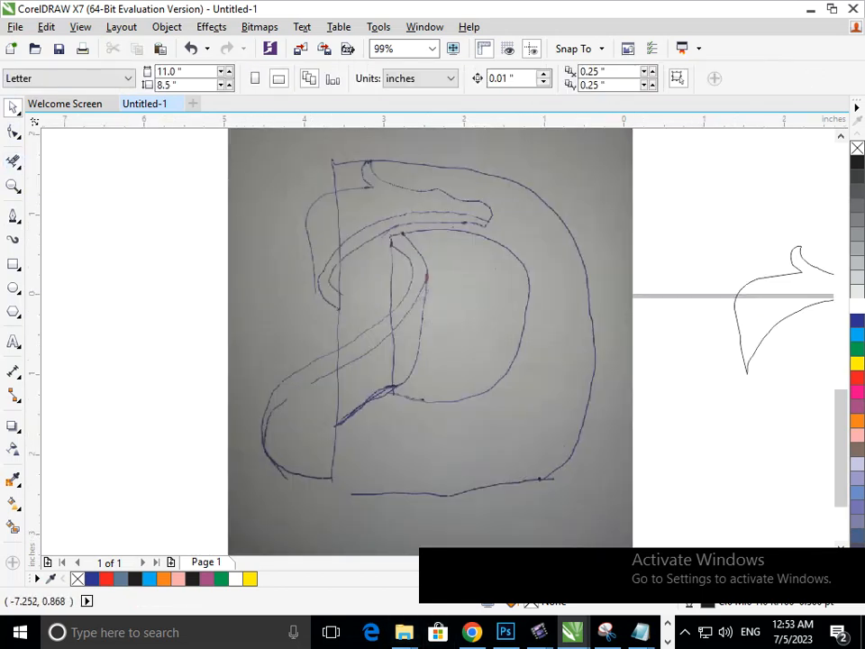
# - Trace the lower of the arch's two parallel lines with the Pen tool, from its right end around to the small hook at the stem
pyautogui.click(13, 216)
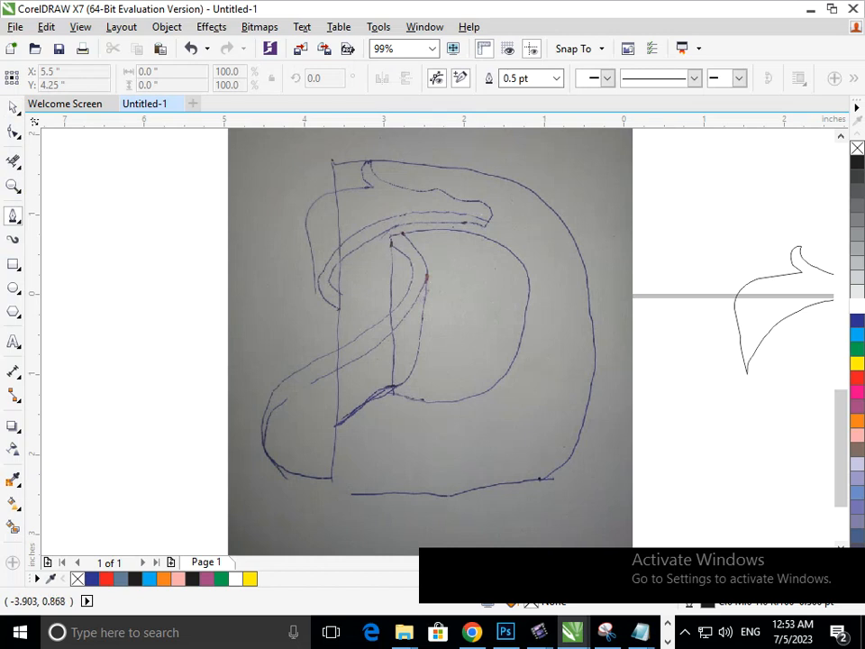
pyautogui.scroll(2, 385, 206)
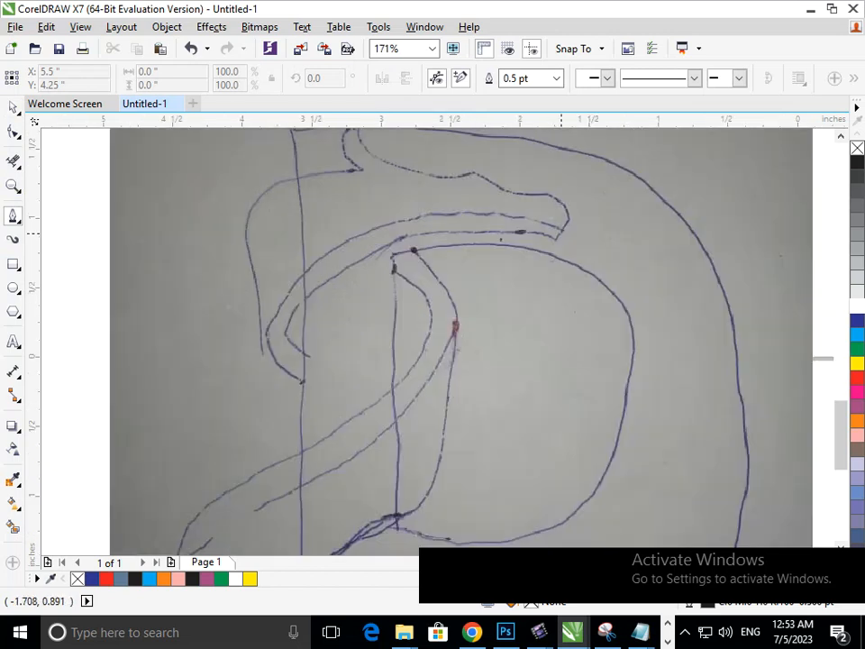
pyautogui.moveTo(561, 231); pyautogui.dragTo(558, 236)
pyautogui.moveTo(458, 232); pyautogui.dragTo(368, 234)
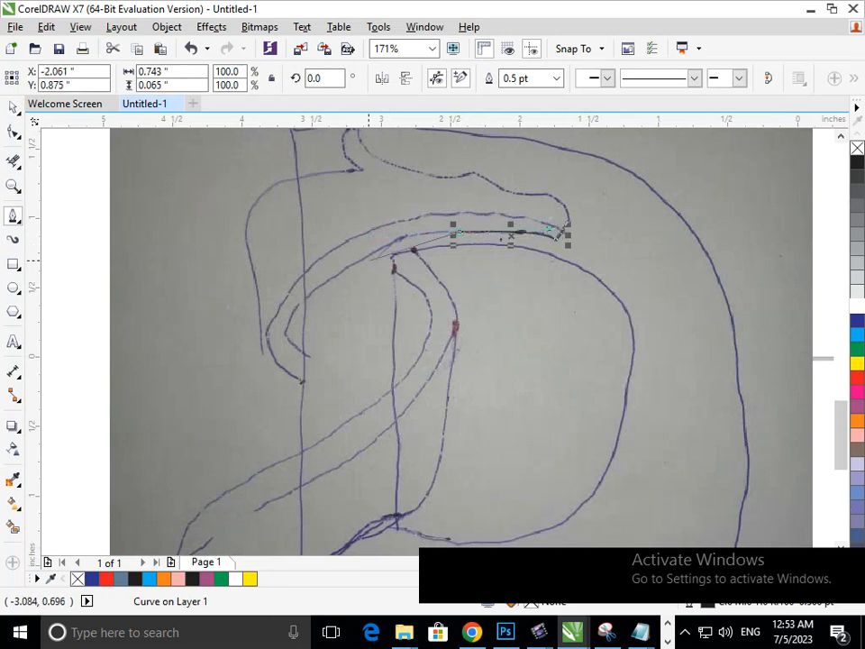
pyautogui.moveTo(364, 258); pyautogui.dragTo(326, 291)
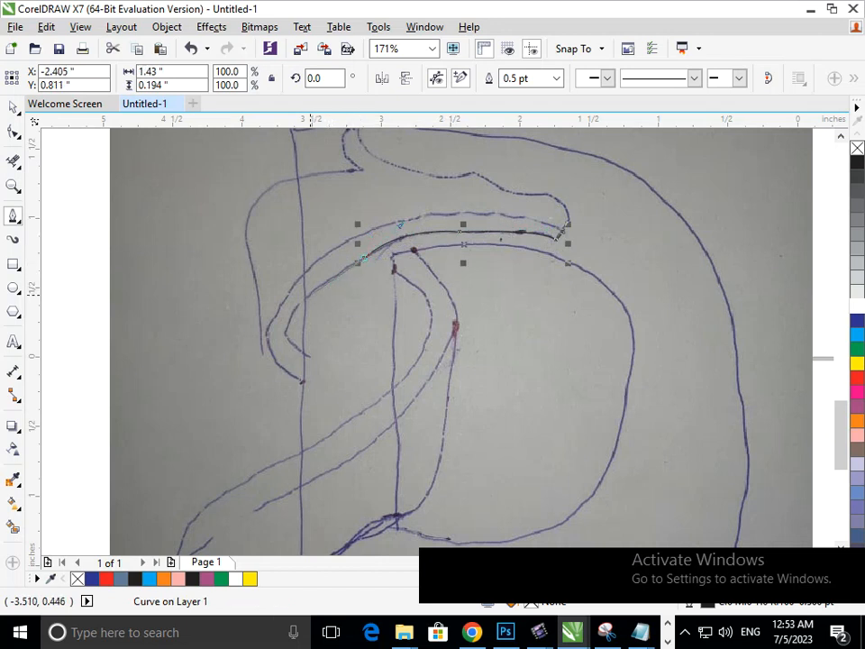
pyautogui.moveTo(305, 297); pyautogui.dragTo(302, 306)
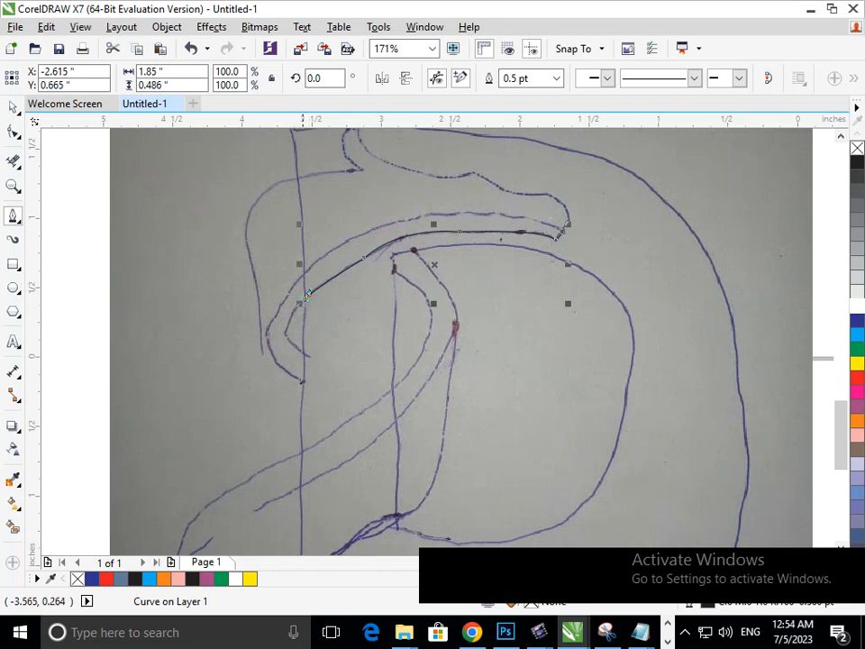
pyautogui.moveTo(282, 336)
pyautogui.mouseDown()
pyautogui.moveTo(269, 348)
pyautogui.moveTo(268, 370)
pyautogui.mouseUp()
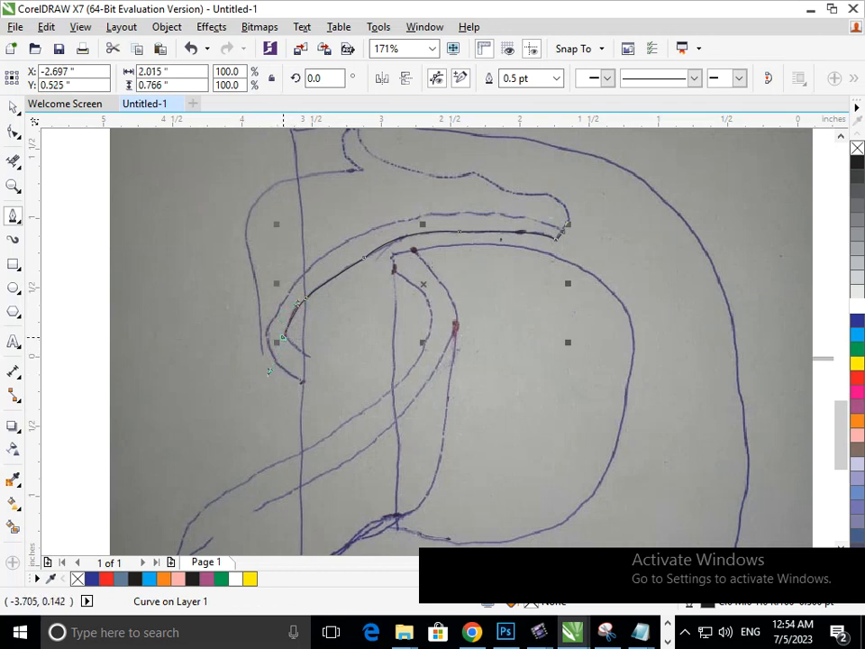
pyautogui.click(307, 355)
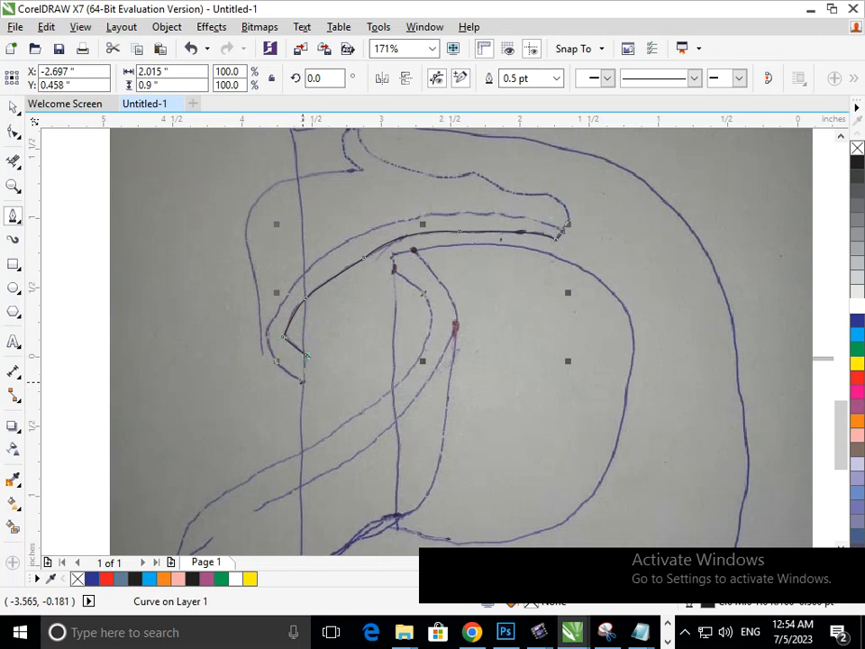
# - Move the traced arch line off the photo onto the underside of the closed ornament outline
pyautogui.scroll(-2, 370, 342)
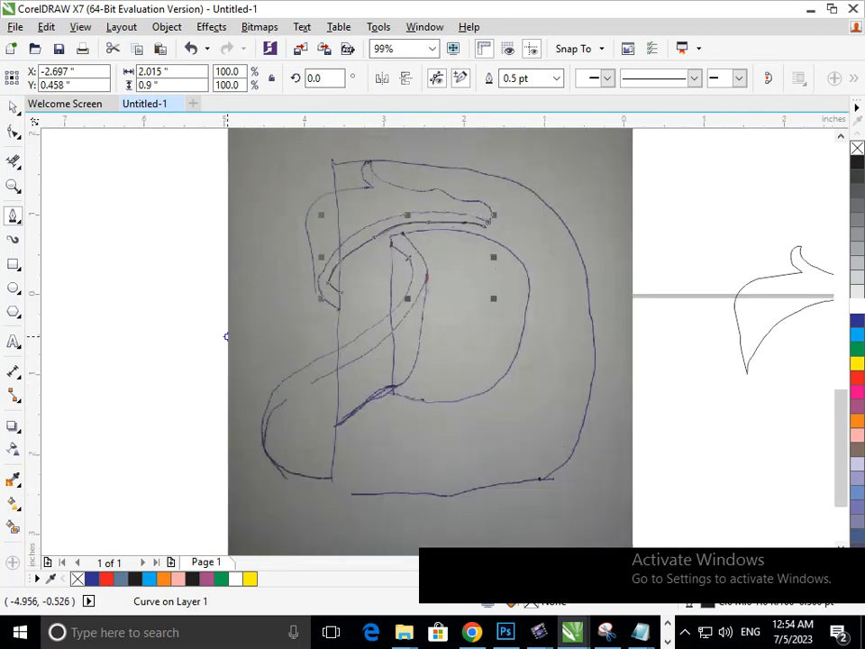
pyautogui.scroll(-2, 238, 246)
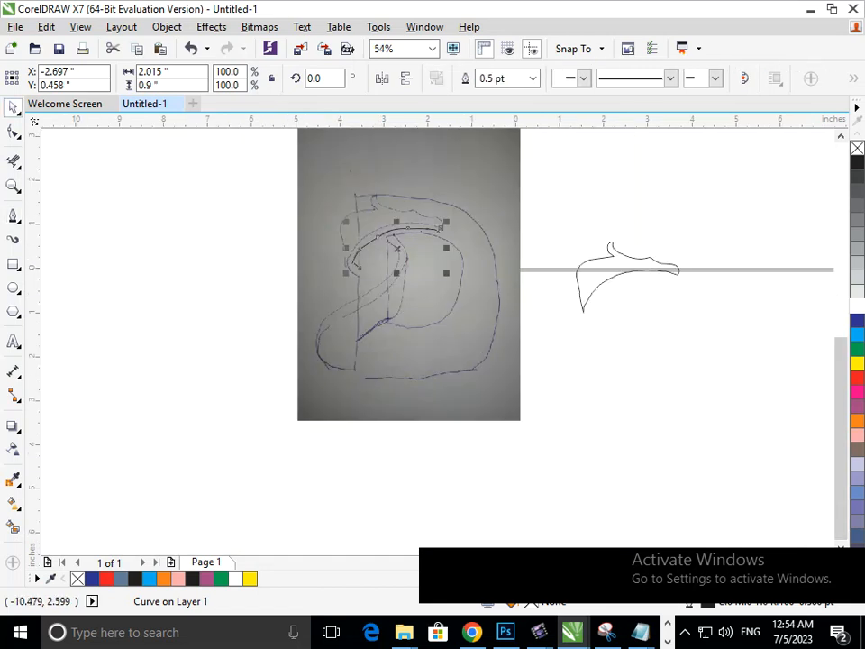
pyautogui.press('space')
pyautogui.moveTo(360, 246)
pyautogui.mouseDown()
pyautogui.moveTo(526, 279)
pyautogui.moveTo(567, 300)
pyautogui.moveTo(590, 291)
pyautogui.moveTo(599, 297)
pyautogui.mouseUp()
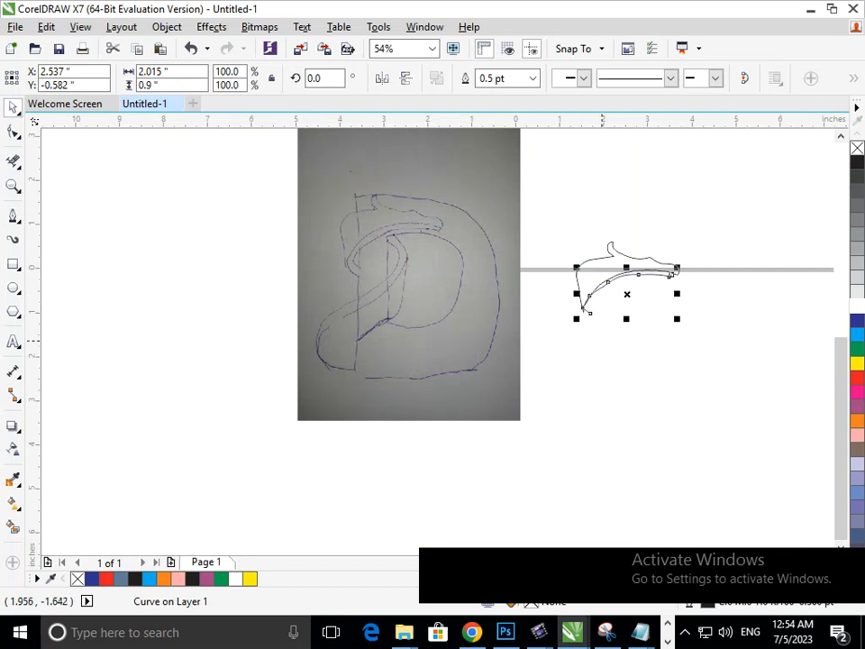
# - Nudge the arch line until it runs evenly just below the ornament's lower edge, and deselect it
pyautogui.press('Down')
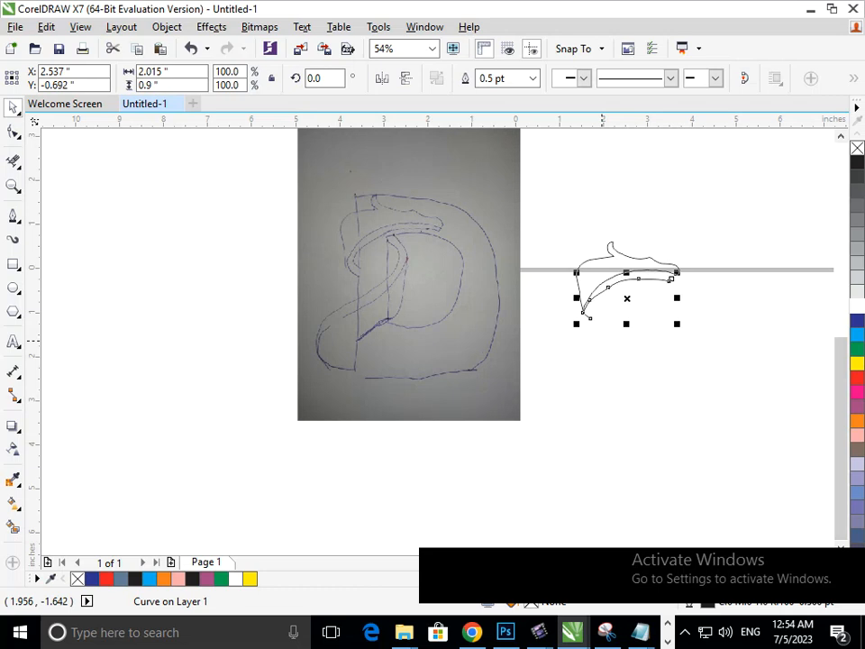
pyautogui.press('Right')
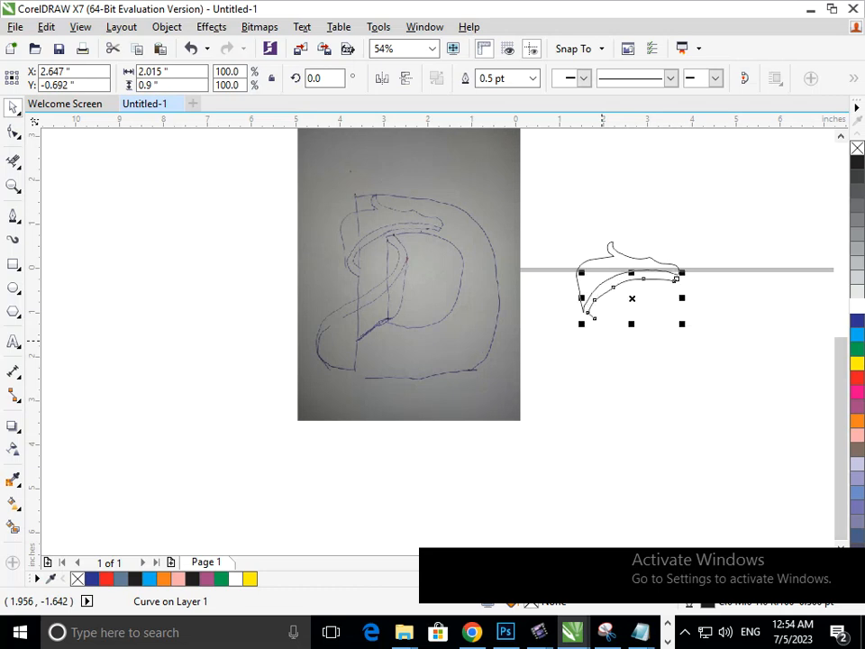
pyautogui.press('Left')
pyautogui.press('Left')
pyautogui.press('Left')
pyautogui.press('Left')
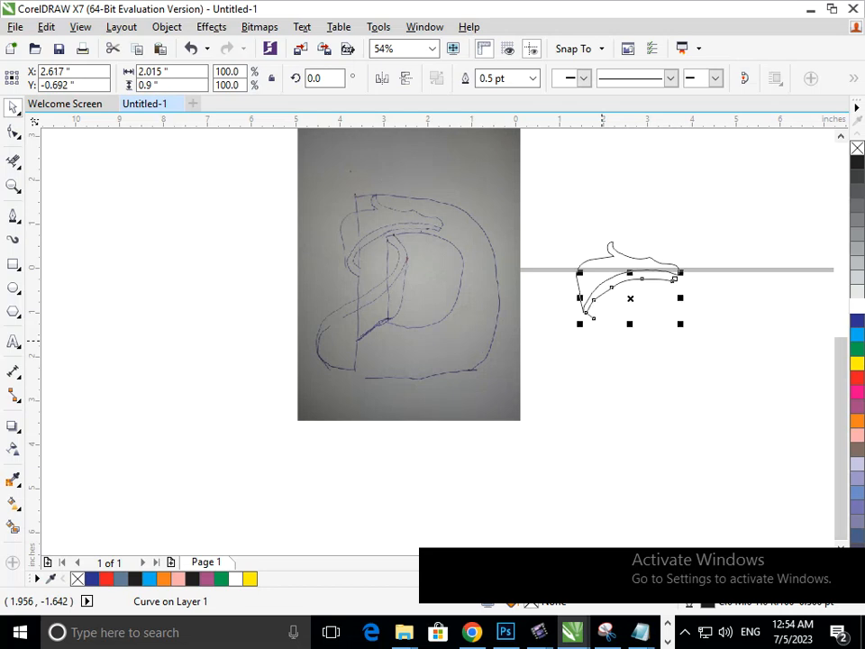
pyautogui.press('Up')
pyautogui.press('Up')
pyautogui.press('Right')
pyautogui.press('Up')
pyautogui.press('Up')
pyautogui.press('Up')
pyautogui.press('Up')
pyautogui.press('Up')
pyautogui.press('Up')
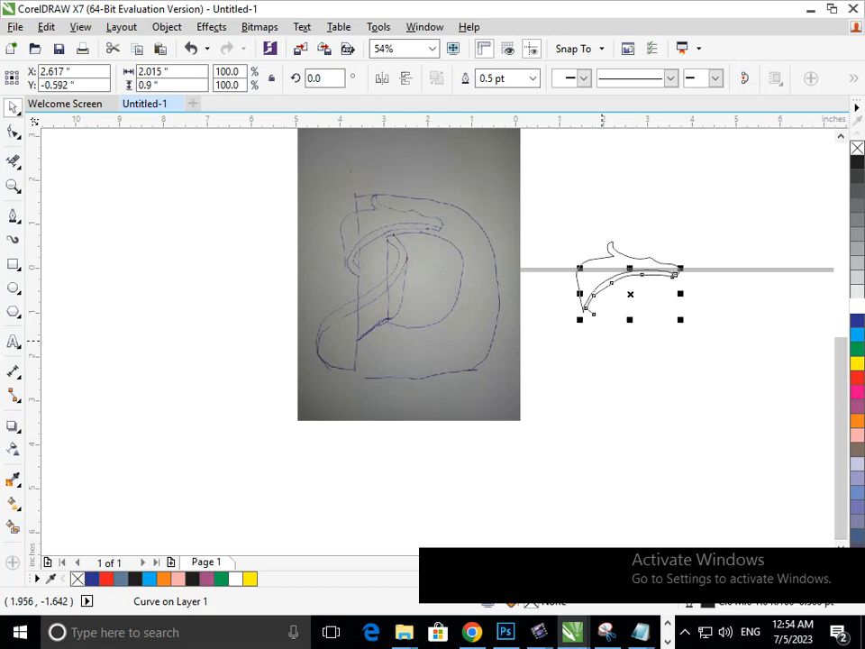
pyautogui.press('Down')
pyautogui.press('Down')
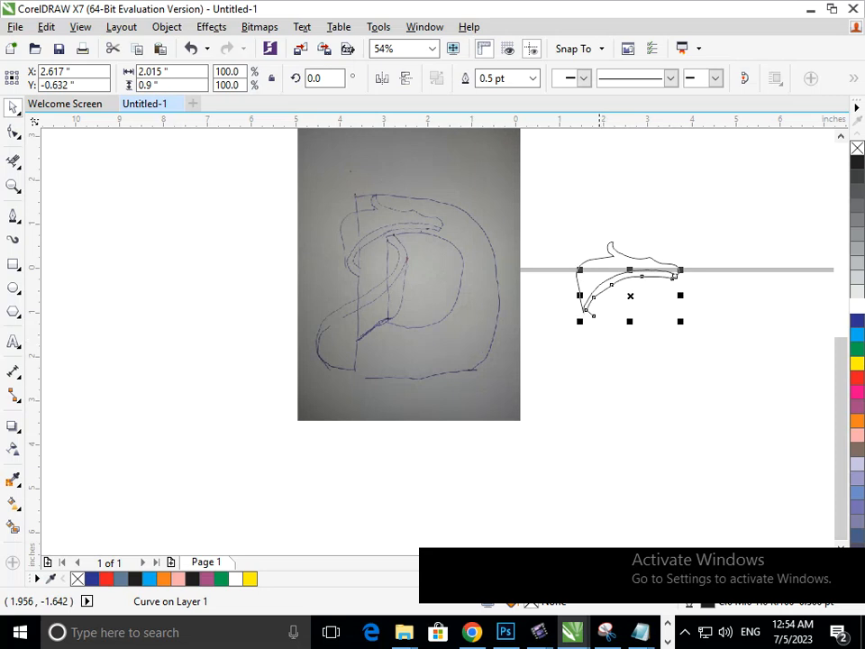
pyautogui.click(661, 479)
# - Trace the S-shaped ribbon's upper-left edge with the Pen tool, from the inner D's top left corner down to the stem's lower end
pyautogui.press('F2')
pyautogui.moveTo(184, 152); pyautogui.dragTo(487, 418)
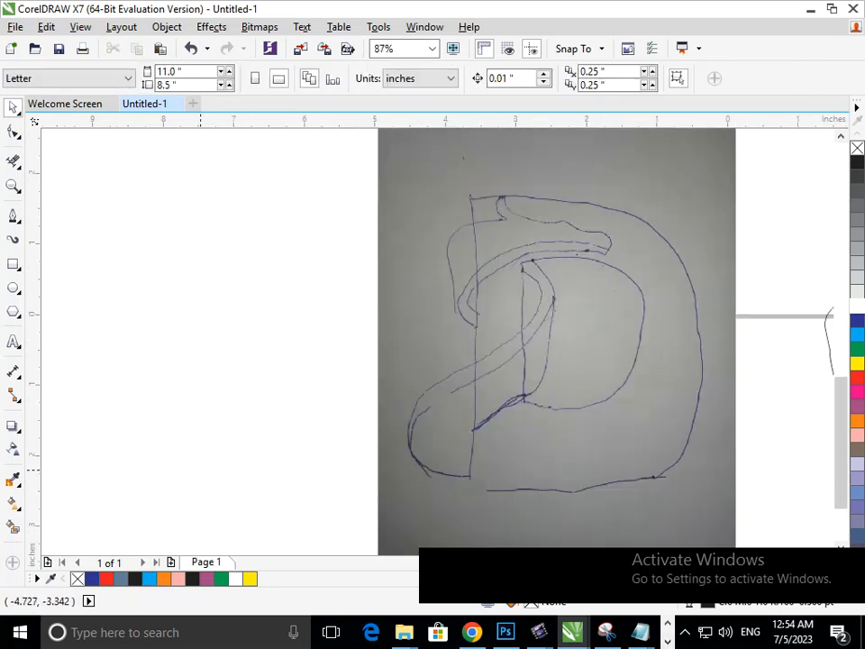
pyautogui.click(12, 215)
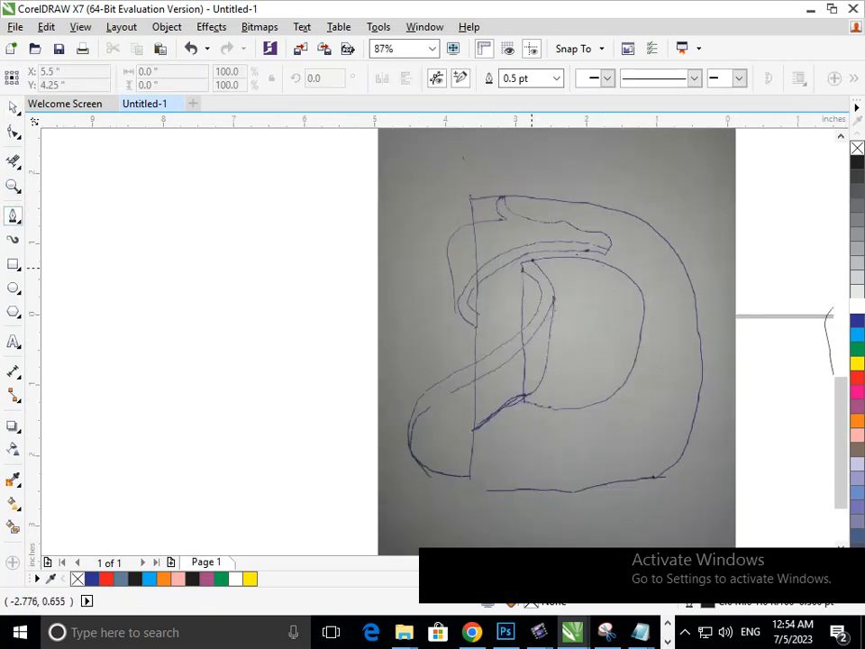
pyautogui.moveTo(539, 308); pyautogui.dragTo(523, 332)
pyautogui.click(538, 309)
pyautogui.moveTo(478, 360); pyautogui.dragTo(440, 379)
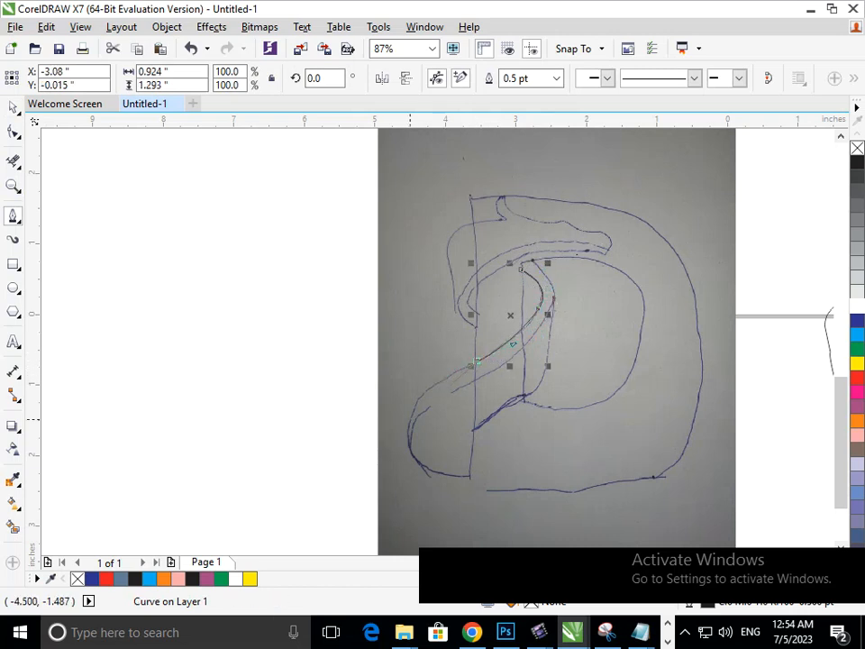
pyautogui.moveTo(409, 420); pyautogui.dragTo(481, 481)
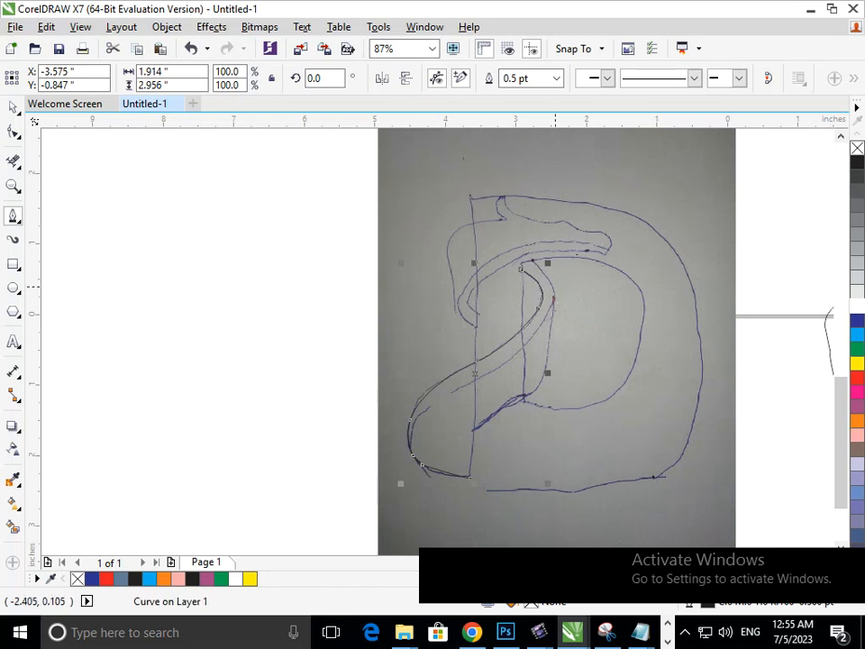
# - Trace the ribbon's second edge as a separate curve, from the inner D's top down to the stem's lower end
pyautogui.click(533, 261)
pyautogui.moveTo(548, 310); pyautogui.dragTo(531, 336)
pyautogui.doubleClick(547, 310)
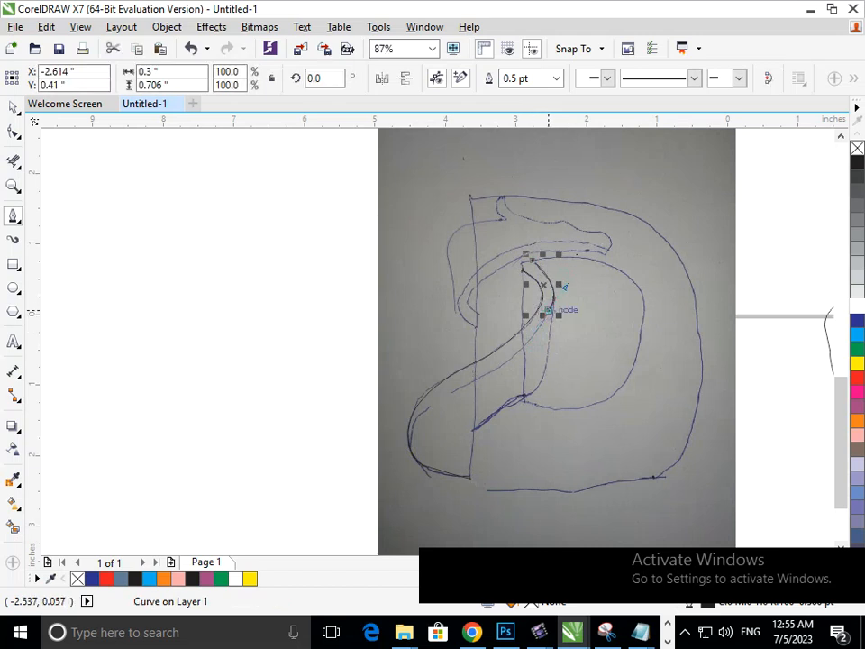
pyautogui.moveTo(500, 368); pyautogui.dragTo(467, 389)
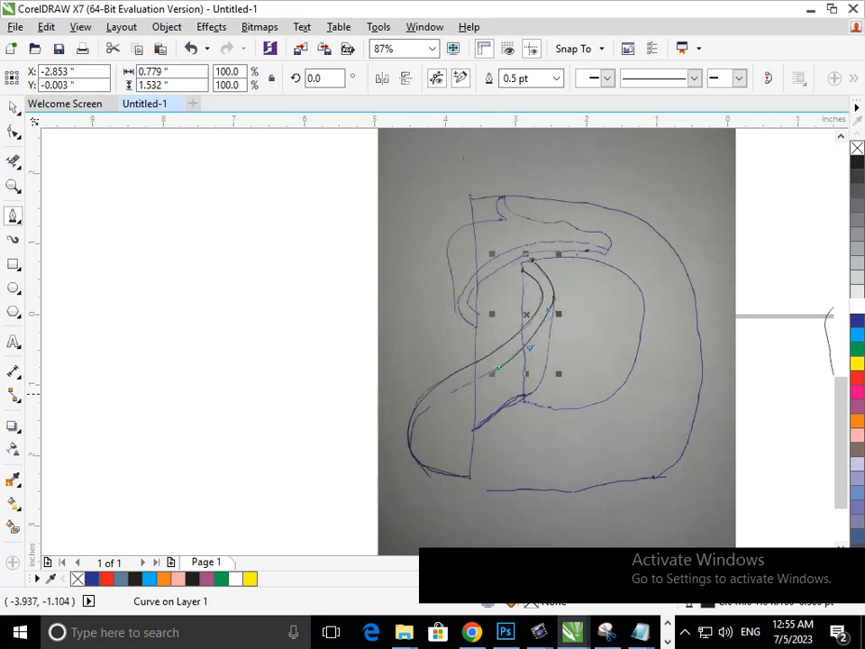
pyautogui.moveTo(436, 402); pyautogui.dragTo(428, 411)
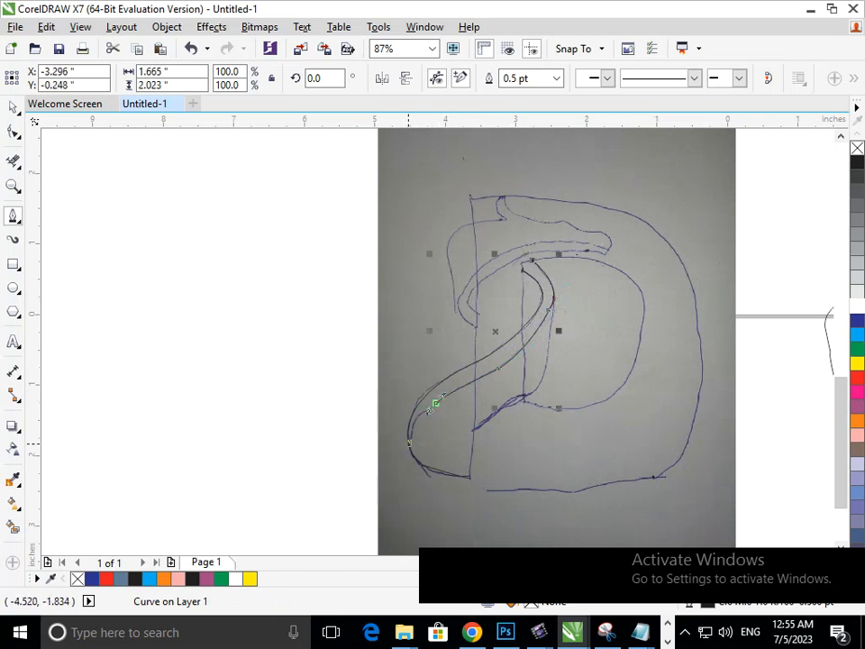
pyautogui.moveTo(414, 455); pyautogui.dragTo(421, 494)
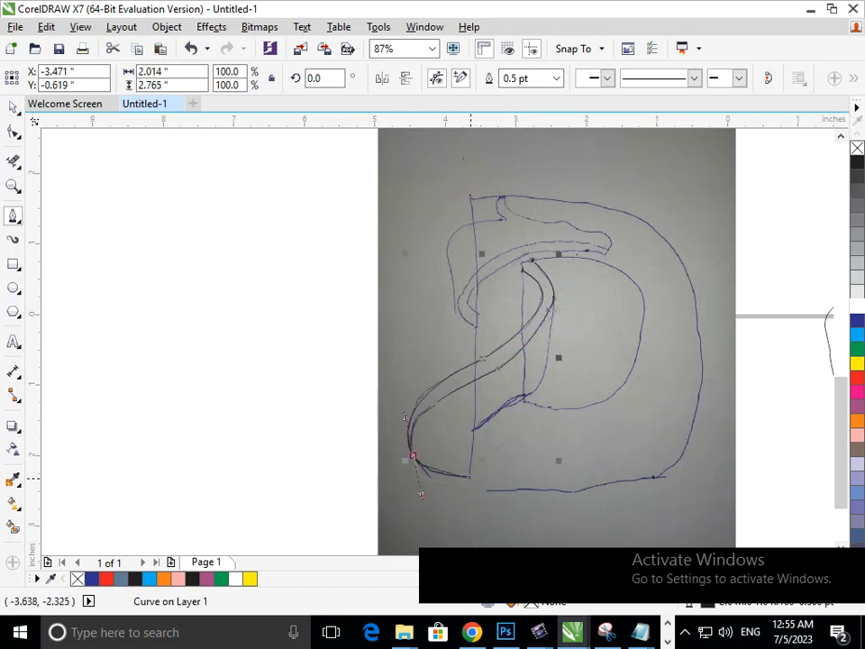
pyautogui.click(413, 454)
pyautogui.click(470, 478)
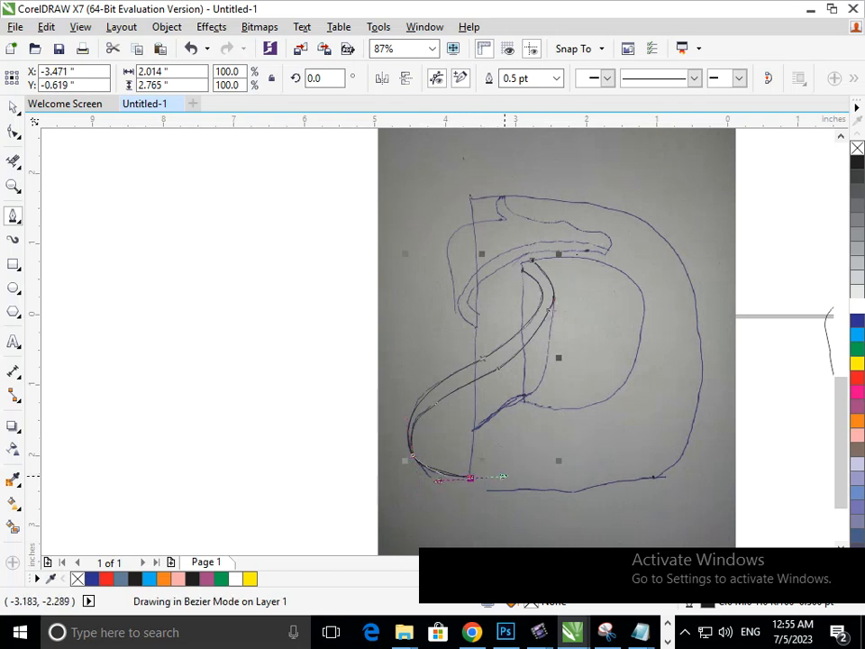
pyautogui.moveTo(514, 484)
pyautogui.mouseDown()
pyautogui.moveTo(529, 480)
pyautogui.moveTo(521, 482)
pyautogui.mouseUp()
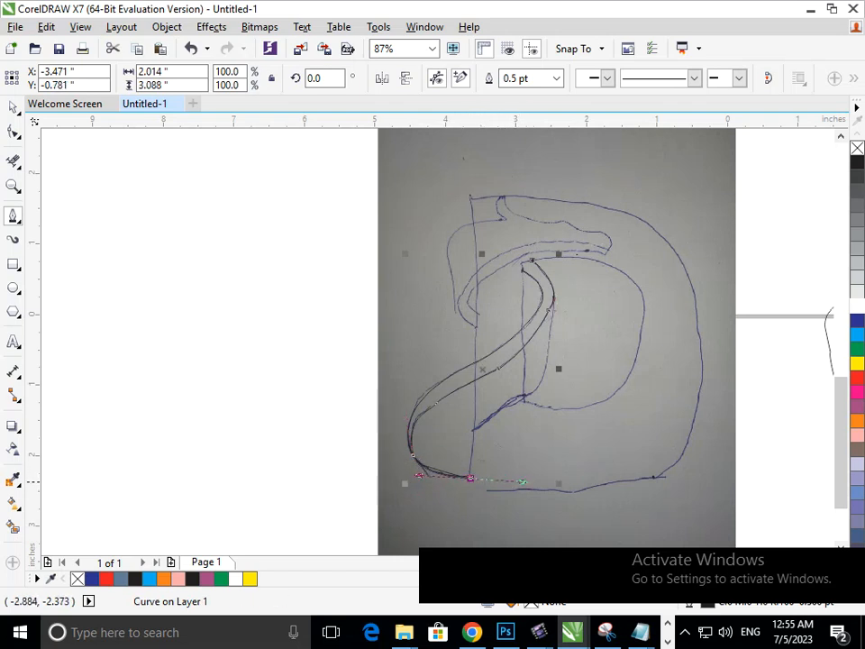
pyautogui.press('Escape')
pyautogui.click(554, 300)
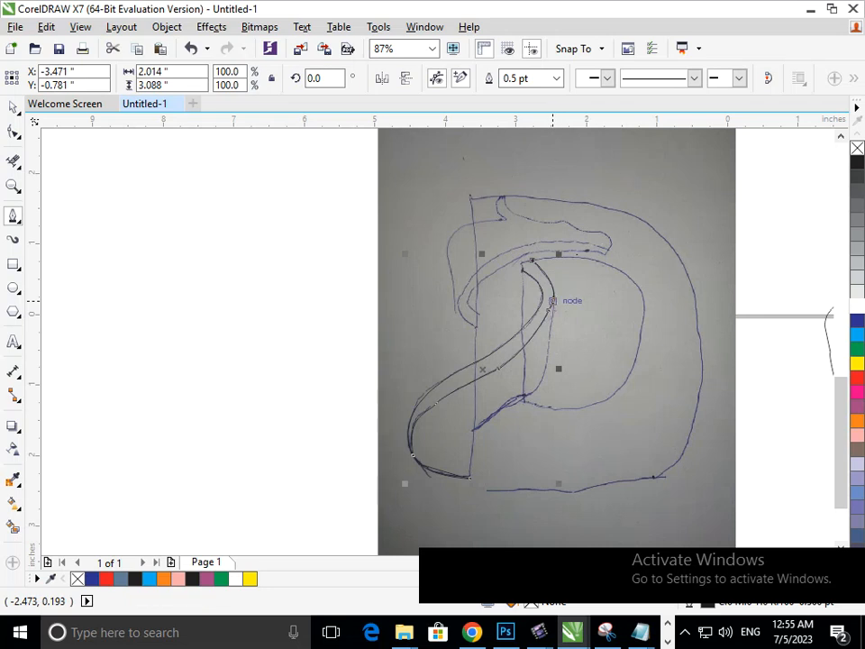
pyautogui.click(473, 431)
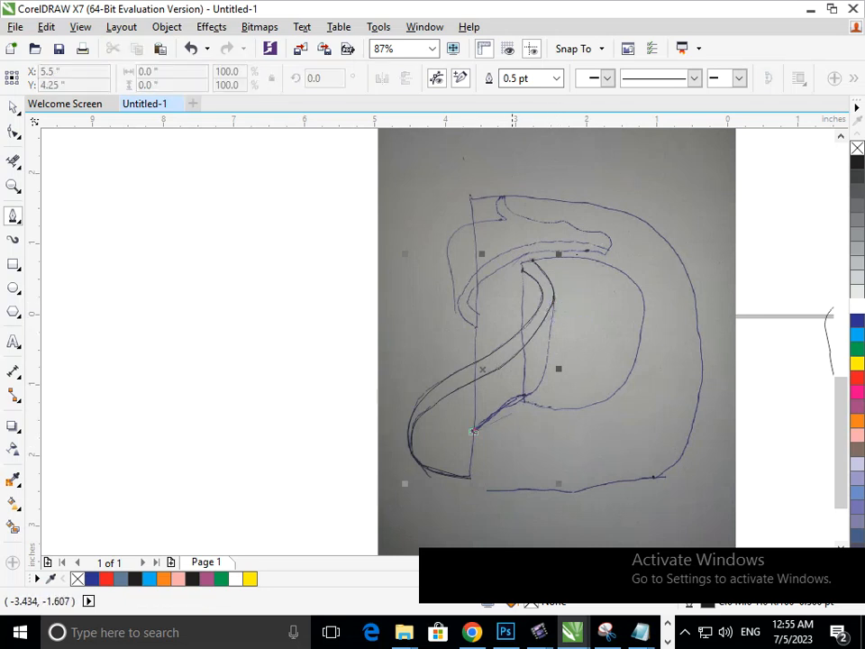
pyautogui.moveTo(527, 395); pyautogui.dragTo(548, 374)
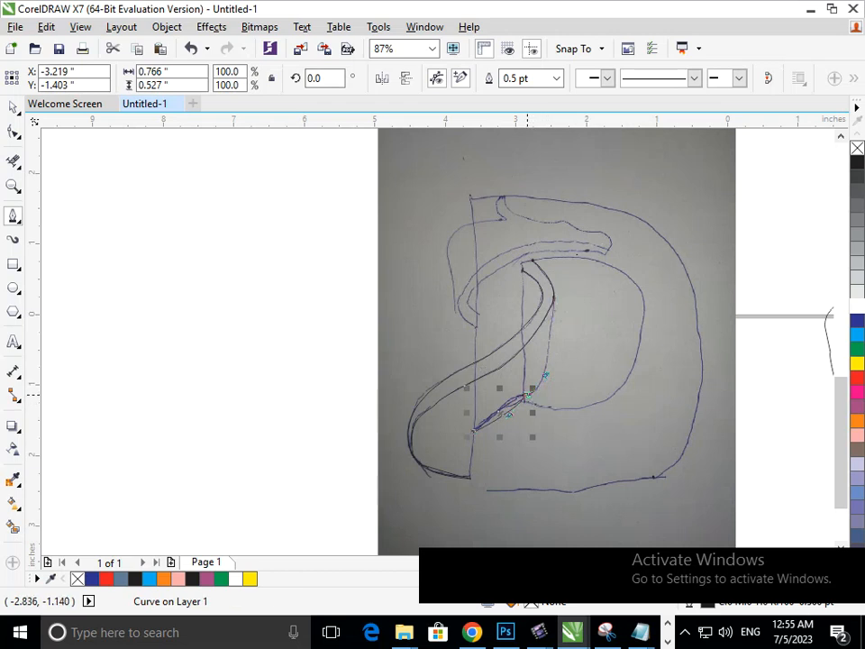
pyautogui.click(550, 341)
pyautogui.moveTo(552, 307); pyautogui.dragTo(553, 300)
pyautogui.hotkey('ctrl', 'z')
pyautogui.hotkey('ctrl', 'z')
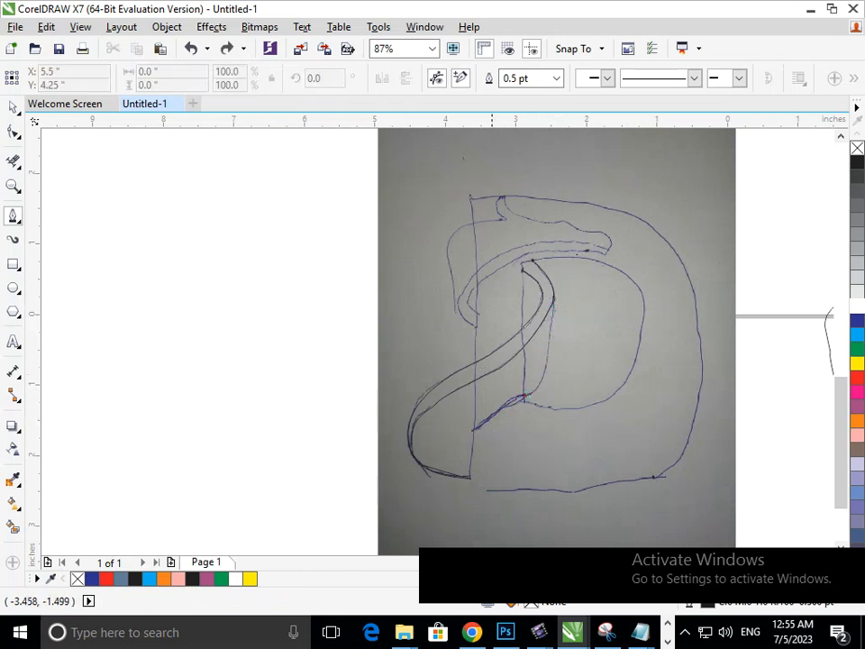
# - Trace the curve from the stem's lower part past the inner D's bottom left corner up to the ribbon's right bend
pyautogui.click(553, 301)
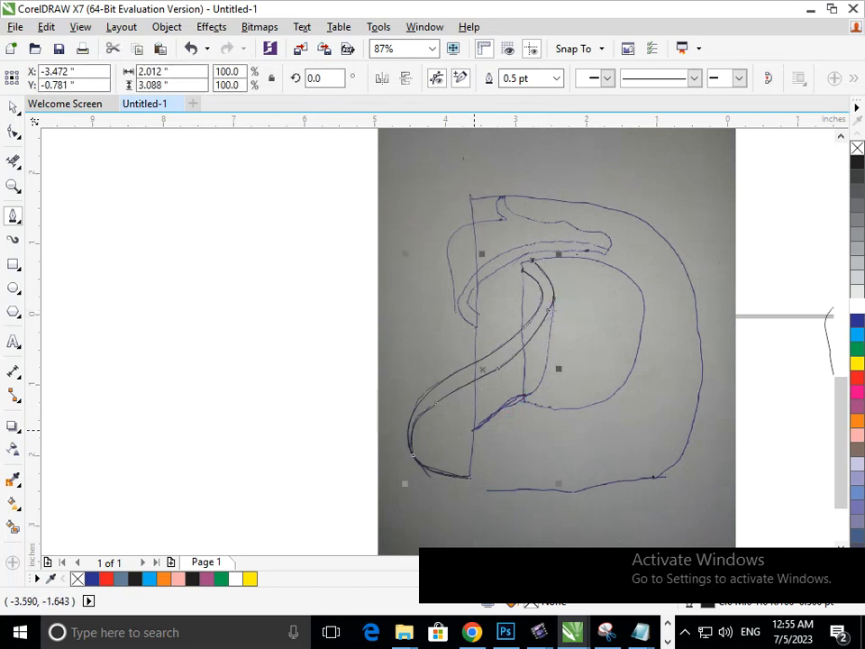
pyautogui.click(474, 430)
pyautogui.moveTo(525, 395); pyautogui.dragTo(542, 379)
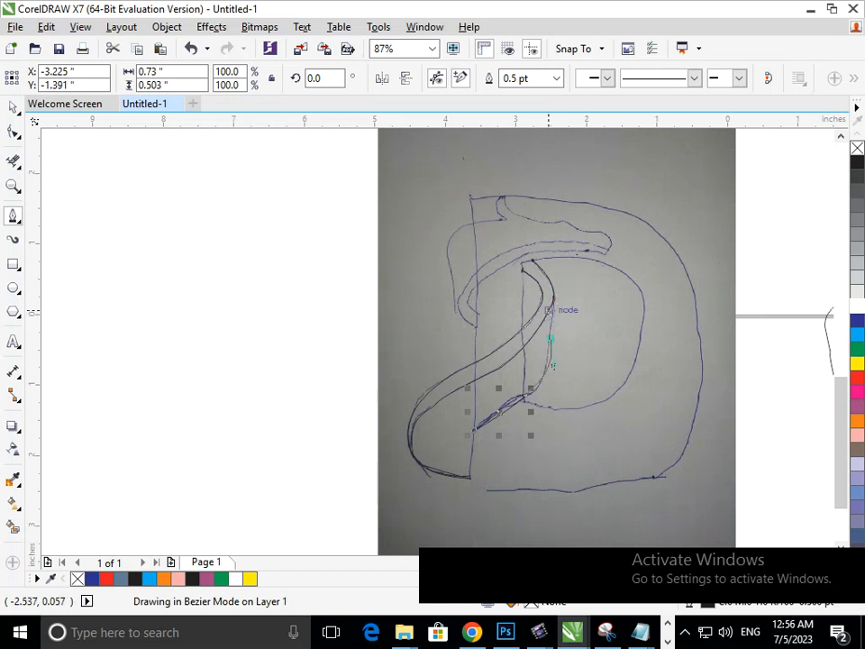
pyautogui.click(550, 312)
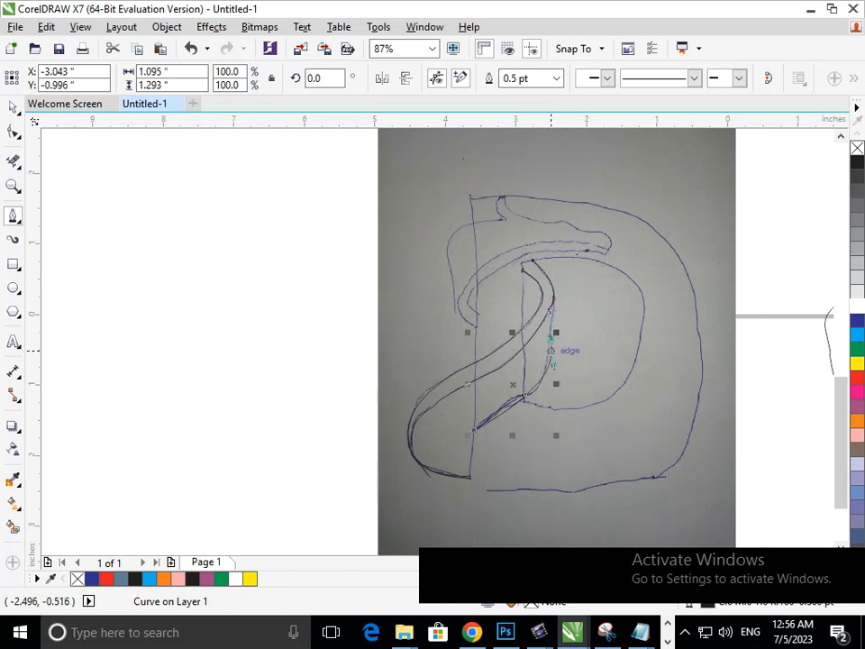
pyautogui.moveTo(553, 301); pyautogui.dragTo(619, 317)
# - Move the sketch photo left, clear of the traced ribbon curves
pyautogui.scroll(-2, 501, 361)
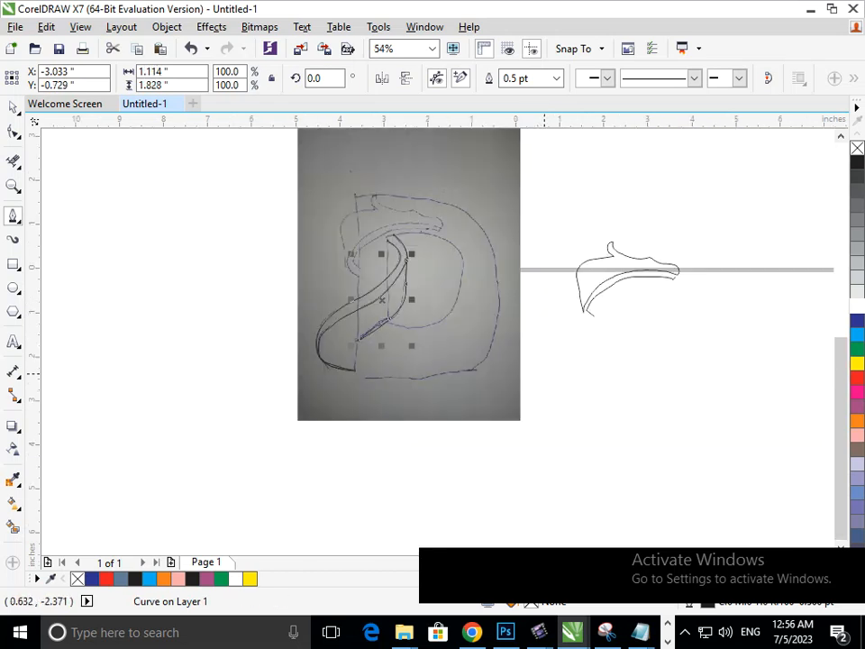
pyautogui.click(13, 107)
pyautogui.click(86, 214)
pyautogui.moveTo(326, 405); pyautogui.dragTo(81, 413)
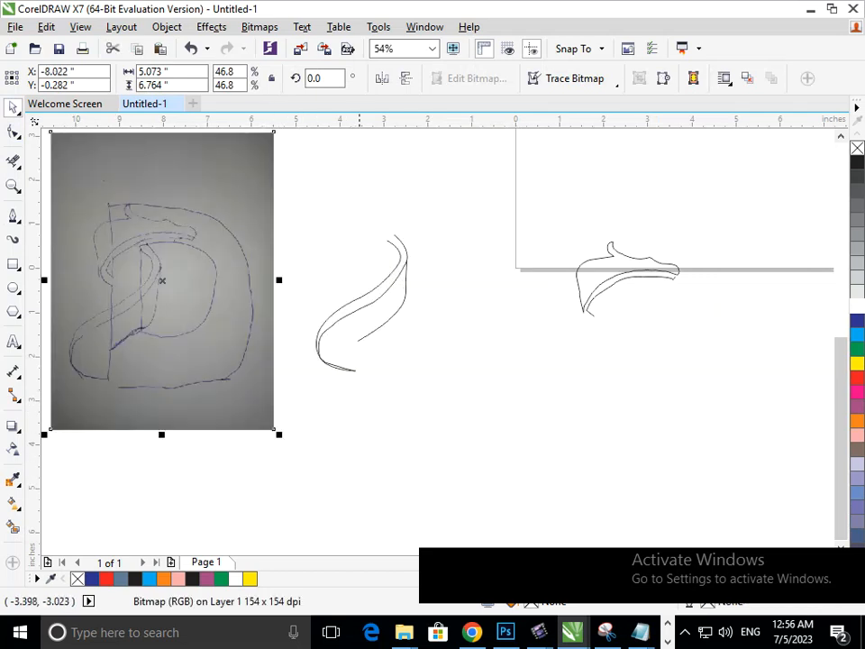
pyautogui.scroll(-2, 538, 357)
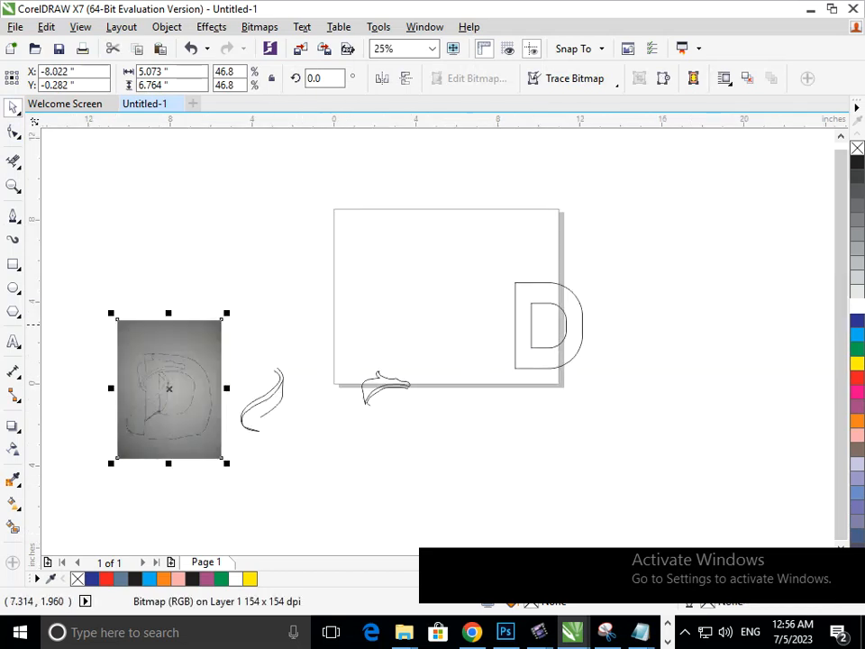
# - Move both traced ornament curves from the page's lower edge over the D's upper left corner
pyautogui.moveTo(332, 351)
pyautogui.mouseDown()
pyautogui.moveTo(396, 409)
pyautogui.moveTo(532, 298)
pyautogui.mouseUp()
pyautogui.scroll(4, 545, 288)
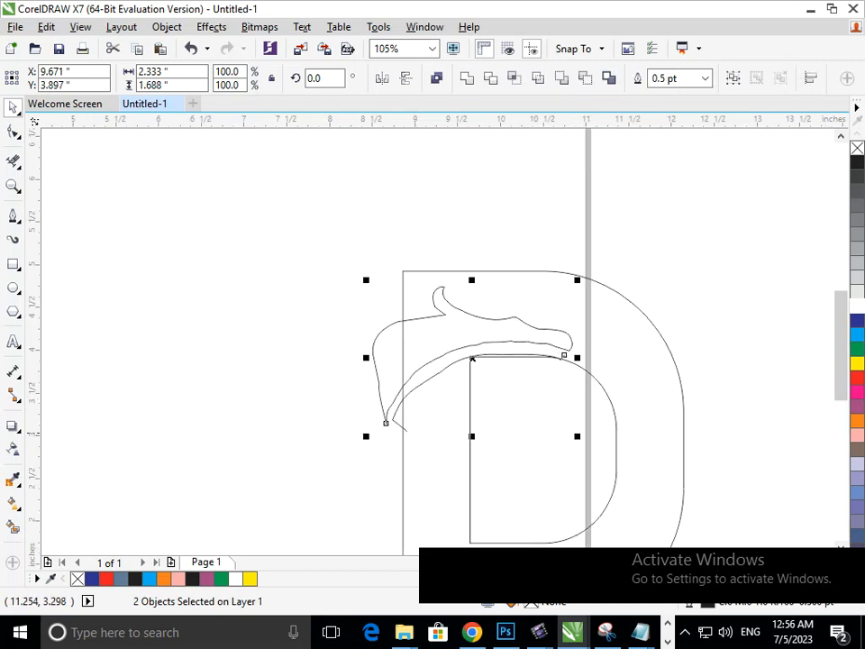
pyautogui.moveTo(403, 398); pyautogui.dragTo(393, 349)
# - Nudge the two ornament curves until they sit just above the inner D, centred at about X 9.629", Y 4.045"
pyautogui.press('Up')
pyautogui.press('Down')
pyautogui.press('Down')
pyautogui.press('Down')
pyautogui.press('Down')
pyautogui.press('Down')
pyautogui.press('Down')
pyautogui.press('Down')
pyautogui.press('Down')
pyautogui.press('Down')
pyautogui.press('Down')
pyautogui.press('Down')
pyautogui.press('Down')
pyautogui.press('Down')
pyautogui.press('Down')
pyautogui.press('Down')
pyautogui.press('Down')
pyautogui.press('Down')
pyautogui.press('Down')
pyautogui.press('Right')
pyautogui.press('Up')
pyautogui.press('Up')
pyautogui.press('Up')
pyautogui.press('Up')
pyautogui.press('Up')
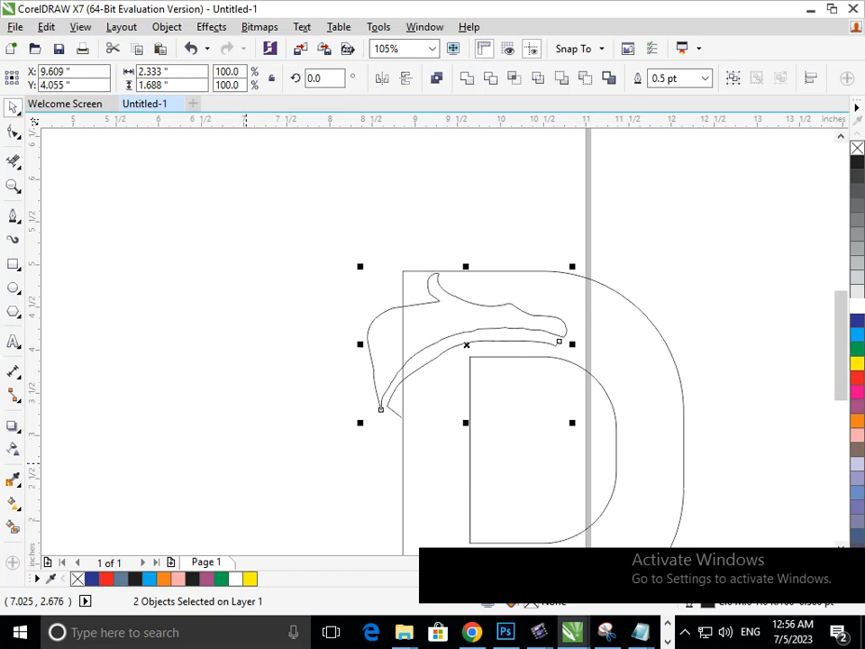
pyautogui.press('Down')
pyautogui.press('Right')
pyautogui.press('Right')
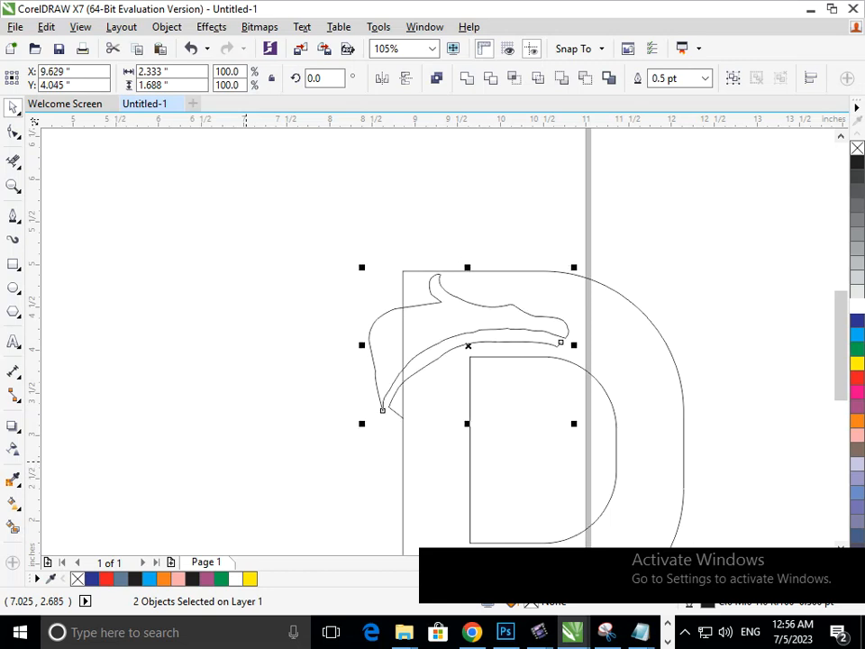
pyautogui.press('Escape')
# - Move the sketch photo up and left of the ribbon curves, and place the three ribbon curves over the D's stem
pyautogui.scroll(-5, 271, 433)
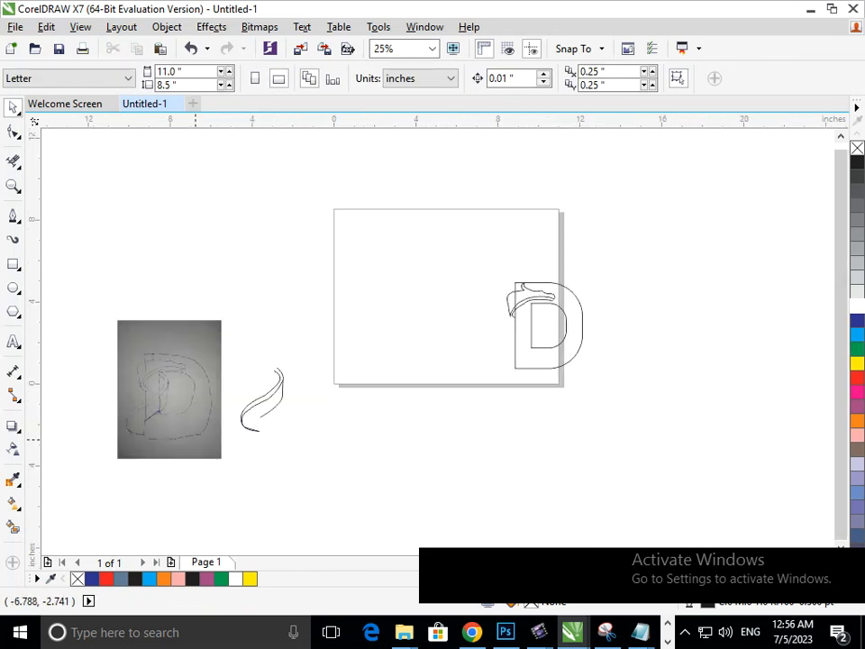
pyautogui.moveTo(195, 429); pyautogui.dragTo(164, 364)
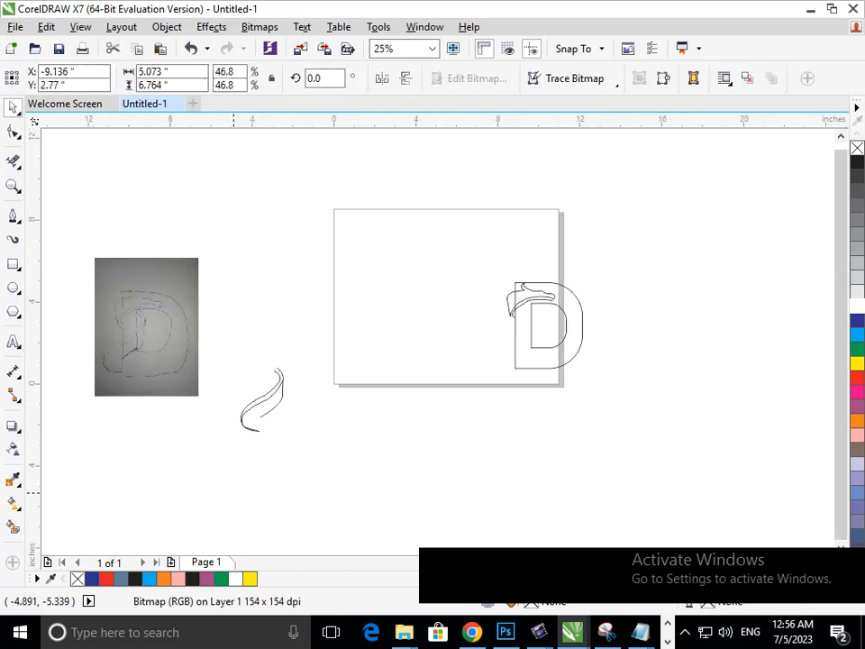
pyautogui.click(241, 443)
pyautogui.moveTo(220, 339); pyautogui.dragTo(320, 479)
pyautogui.moveTo(260, 401); pyautogui.dragTo(523, 337)
# - Delete the bend node on the ribbon's upper-left edge and attach both ribbon edges' upper ends to the inner D's left and top edges
pyautogui.click(610, 457)
pyautogui.press('F2')
pyautogui.moveTo(476, 230)
pyautogui.mouseDown()
pyautogui.moveTo(495, 259)
pyautogui.moveTo(689, 403)
pyautogui.mouseUp()
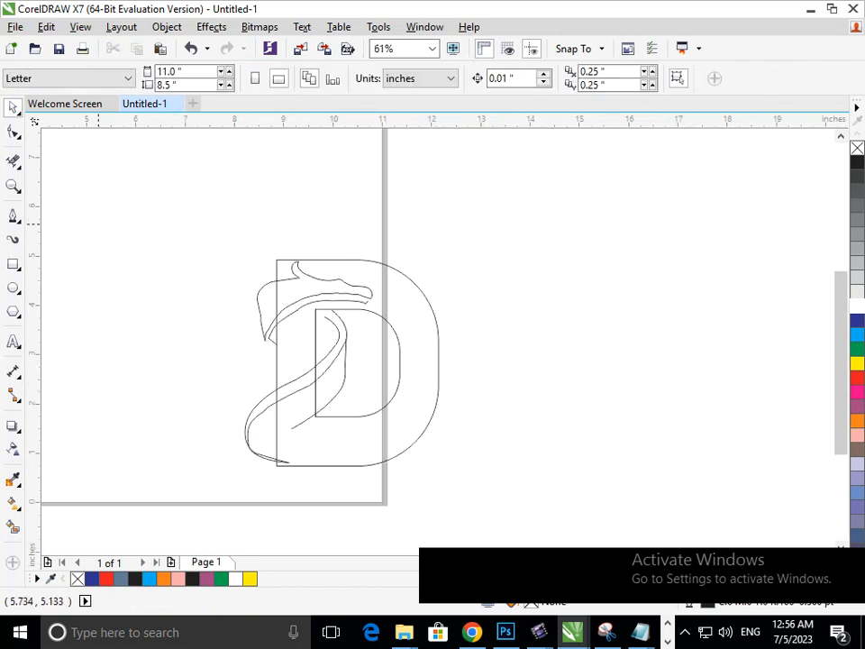
pyautogui.doubleClick(320, 317)
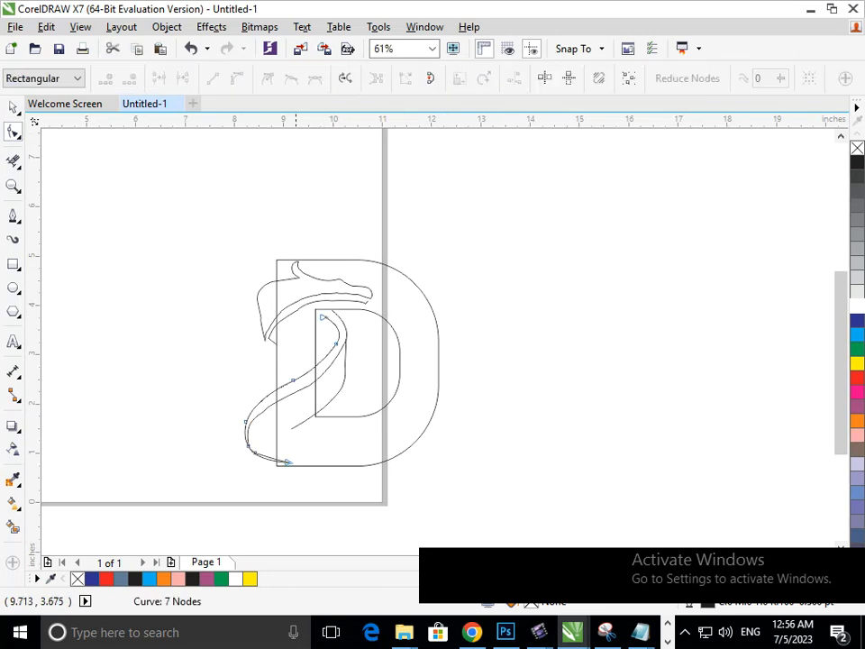
pyautogui.scroll(3, 322, 322)
pyautogui.click(365, 323)
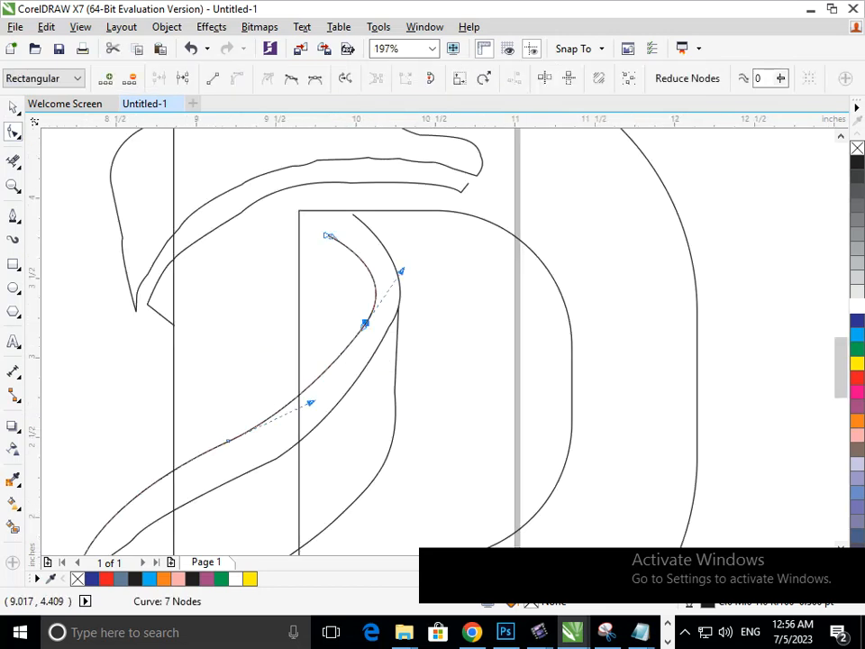
pyautogui.press('Delete')
pyautogui.moveTo(325, 234); pyautogui.dragTo(299, 230)
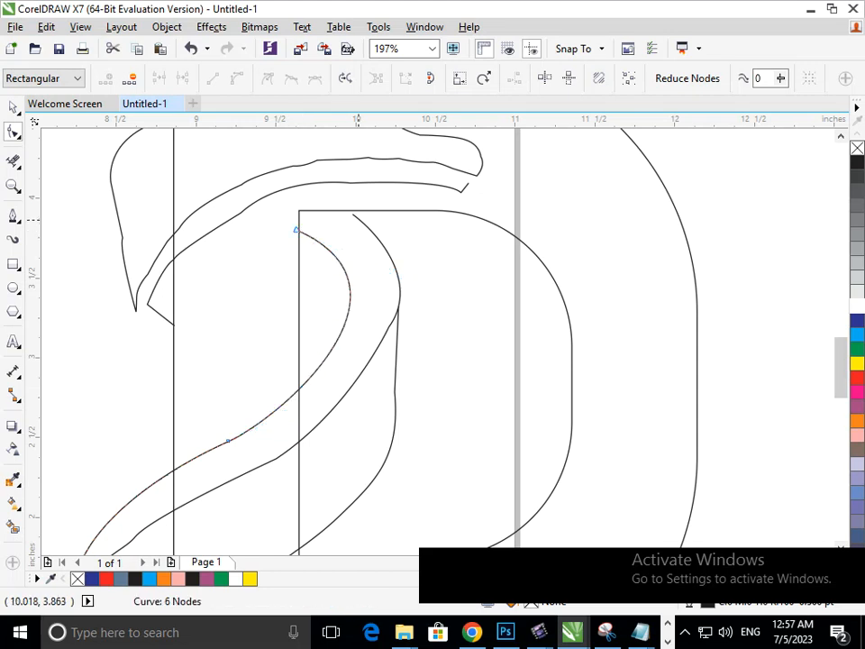
pyautogui.moveTo(354, 215); pyautogui.dragTo(331, 210)
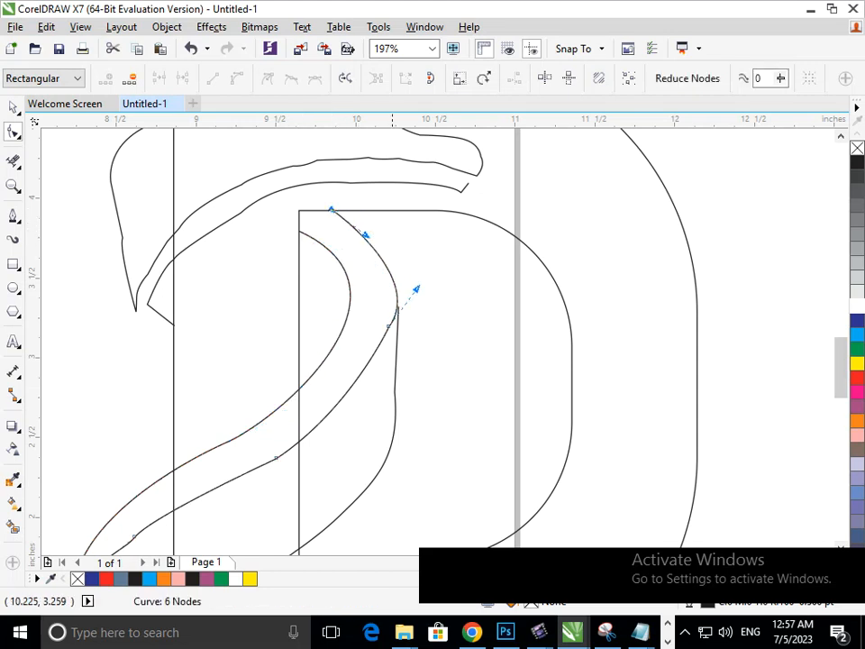
# - Attach the third ribbon curve's upper end to the ribbon's right bend and its lower end to the outer D's left edge
pyautogui.scroll(5, 399, 308)
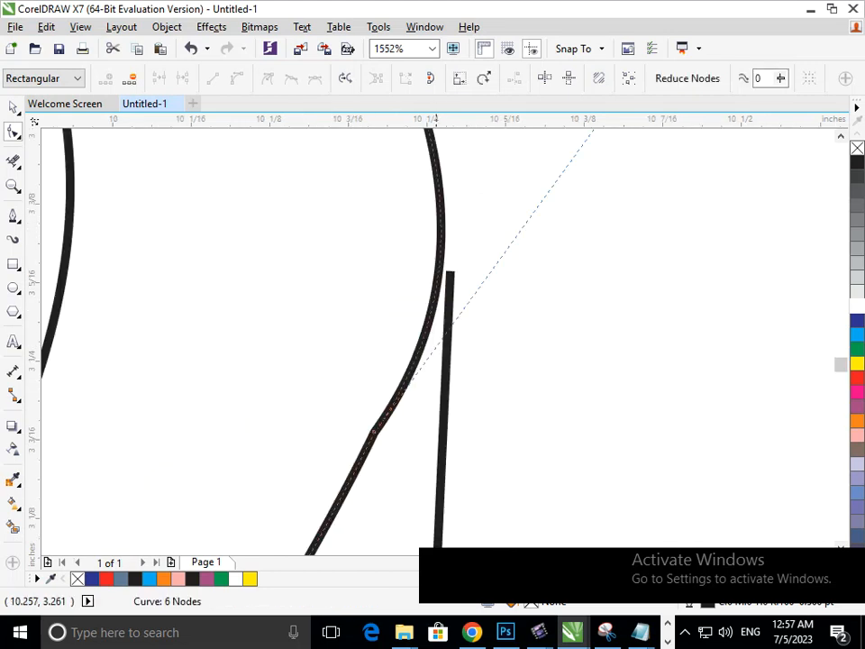
pyautogui.click(451, 272)
pyautogui.moveTo(450, 272); pyautogui.dragTo(430, 276)
pyautogui.scroll(-5, 429, 278)
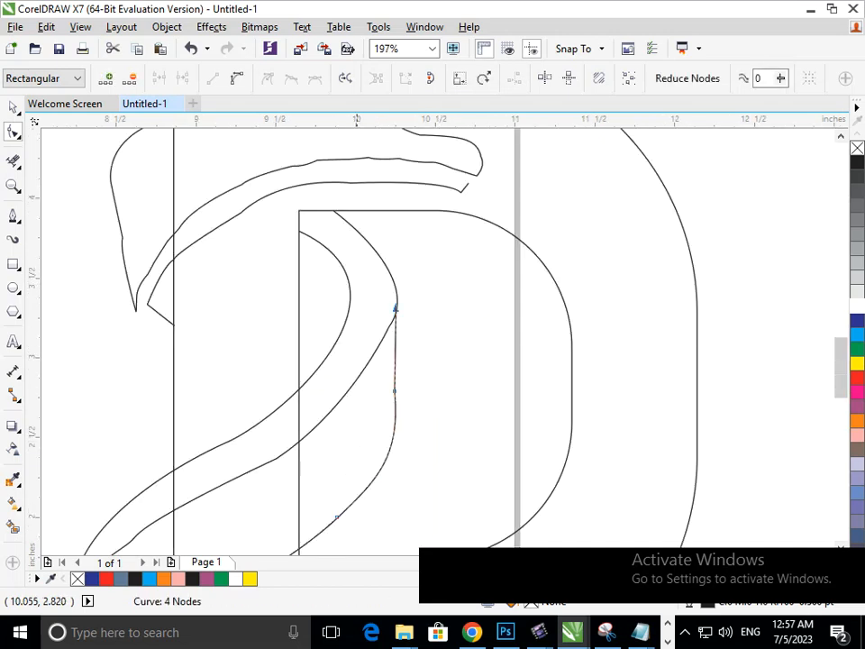
pyautogui.scroll(-3, 366, 386)
pyautogui.moveTo(289, 428); pyautogui.dragTo(276, 434)
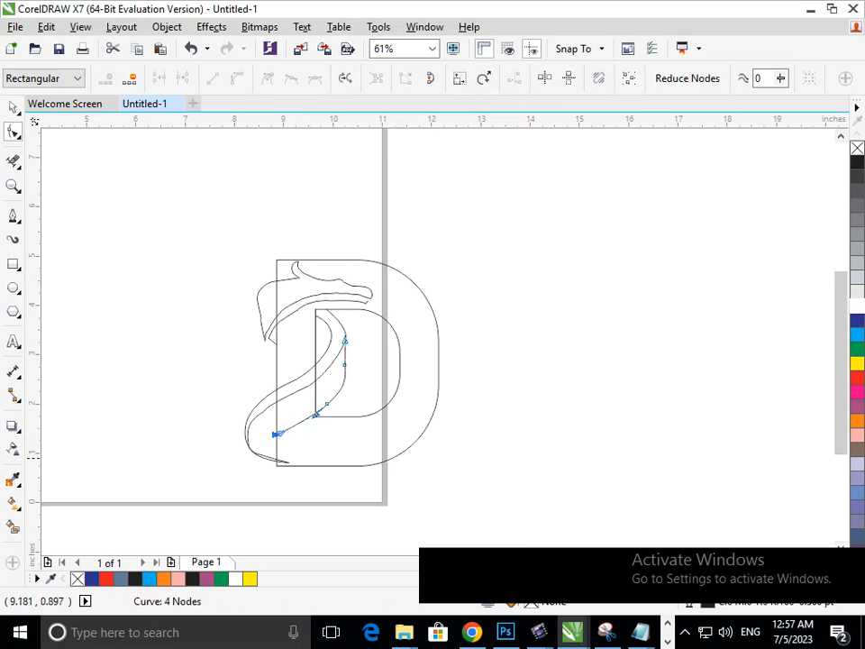
pyautogui.scroll(6, 270, 435)
pyautogui.scroll(-6, 275, 467)
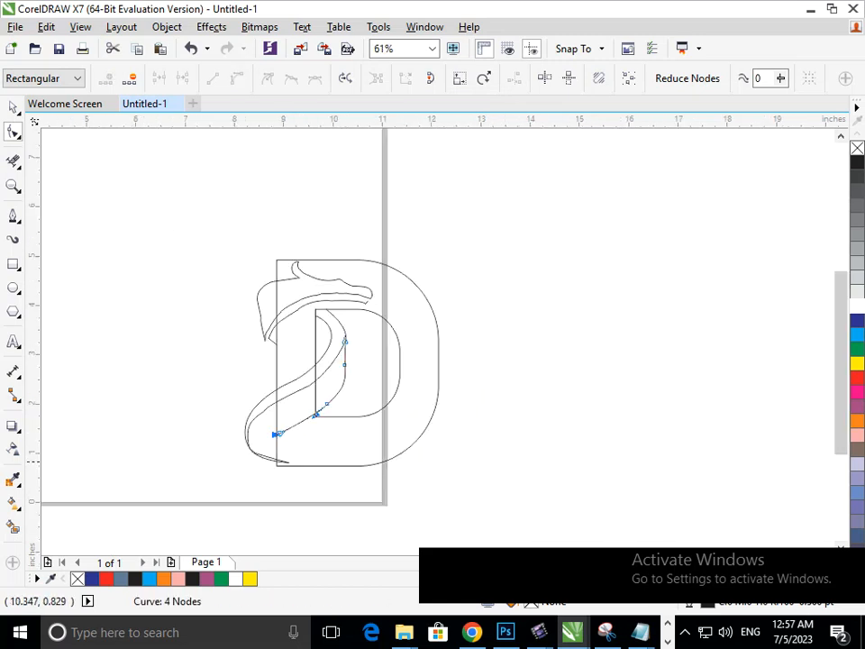
# - Draw a line about 0.235" wide and 0.281" high from the ornament's lower tip to the outer D's left edge
pyautogui.press('F2')
pyautogui.moveTo(234, 309); pyautogui.dragTo(280, 377)
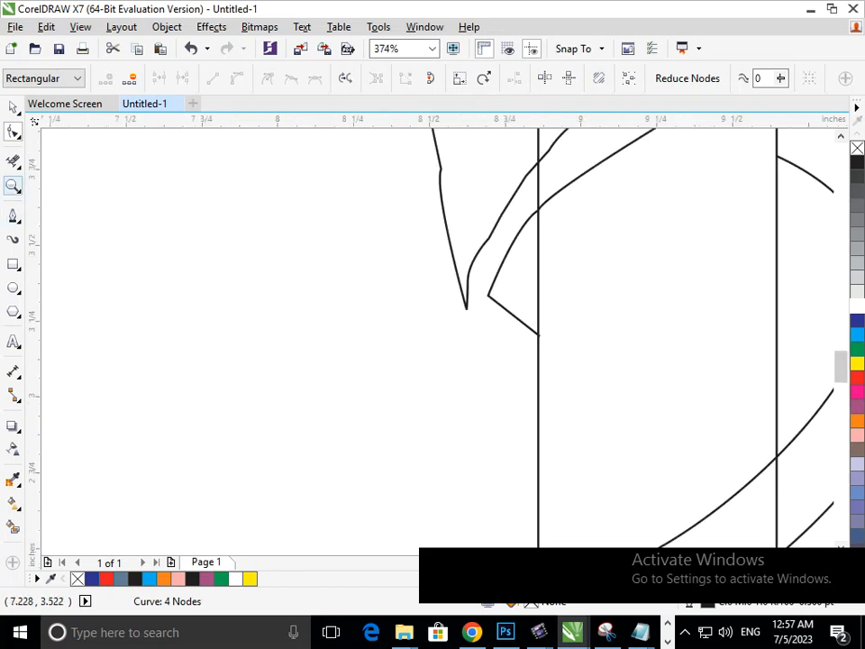
pyautogui.click(14, 217)
pyautogui.click(81, 232)
pyautogui.moveTo(465, 304); pyautogui.dragTo(538, 390)
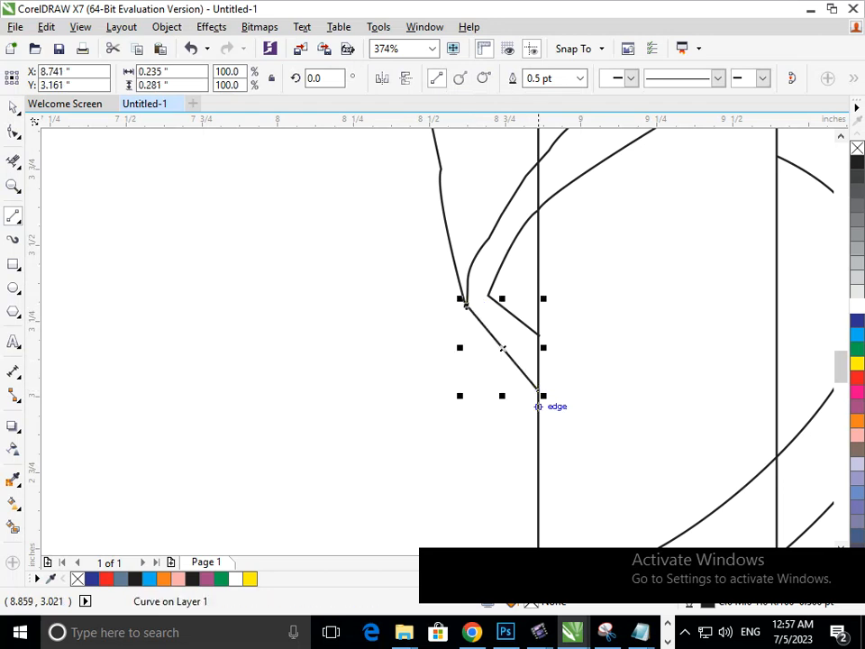
# - Convert the short connecting line below the ornament to a curve and bow it outward, down and to the left
pyautogui.click(13, 131)
pyautogui.click(501, 346)
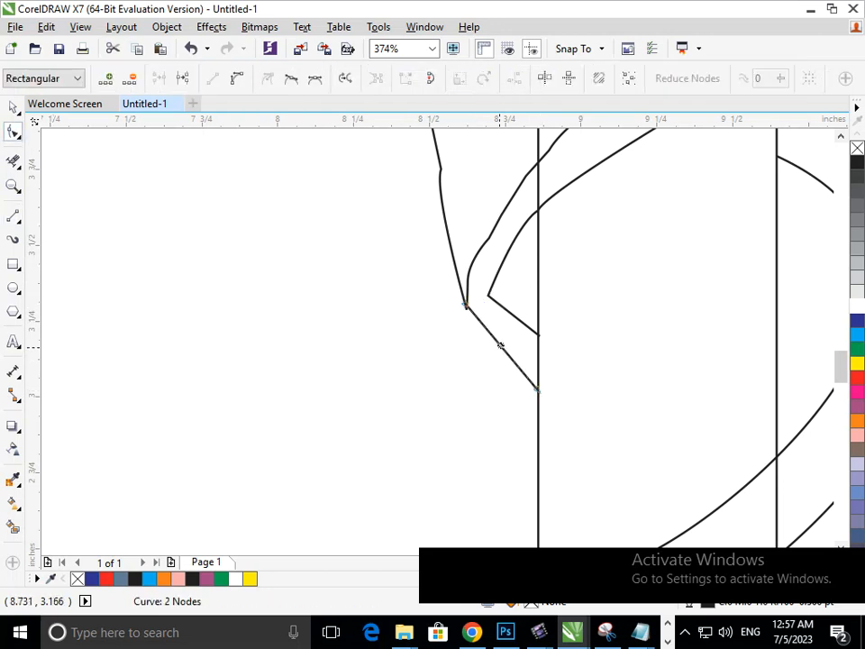
pyautogui.click(237, 78)
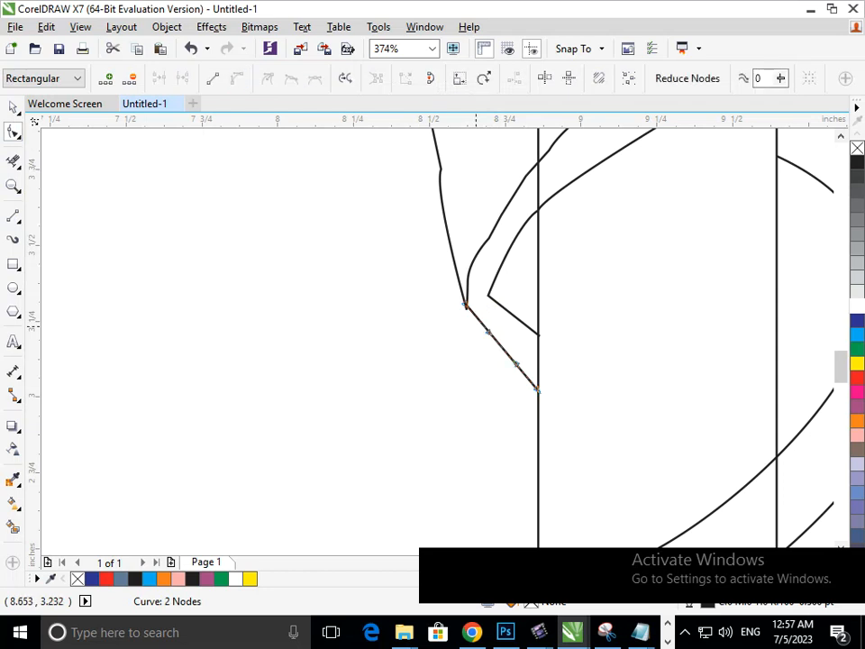
pyautogui.moveTo(488, 333); pyautogui.dragTo(510, 377)
pyautogui.scroll(-5, 510, 377)
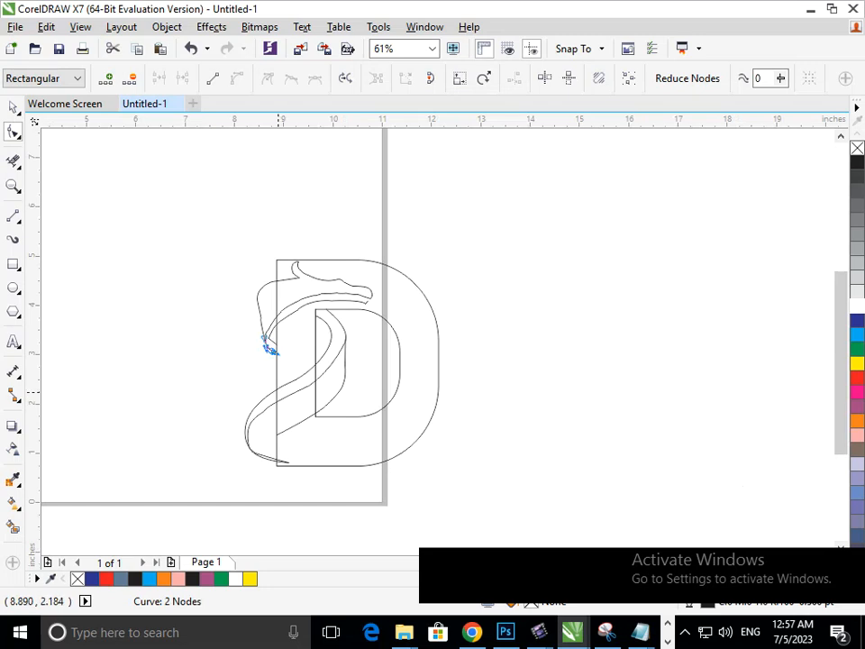
pyautogui.press('Escape')
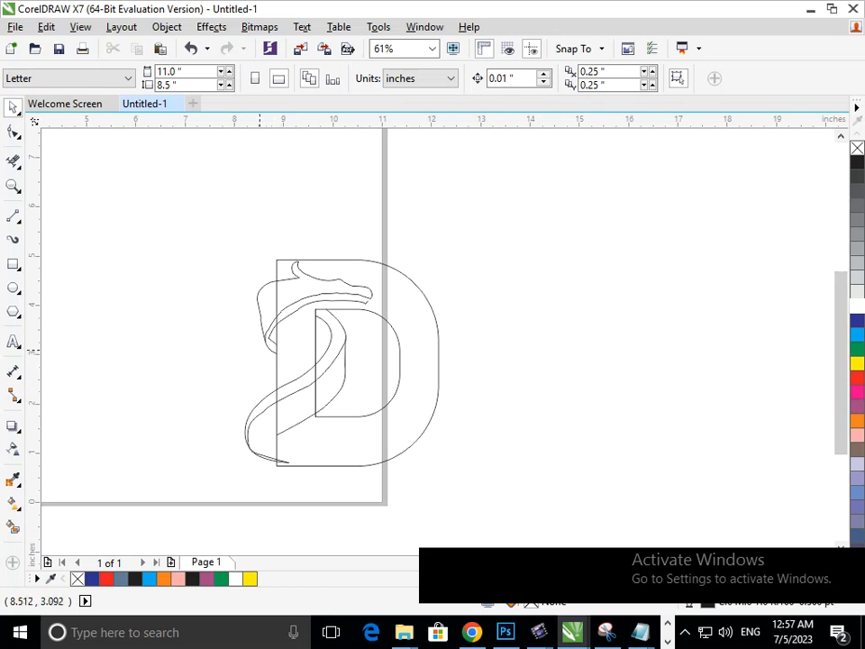
# - Adjust the short connecting curve's handles so it bends more gently into the outer D's left edge
pyautogui.scroll(5, 260, 352)
pyautogui.press('F10')
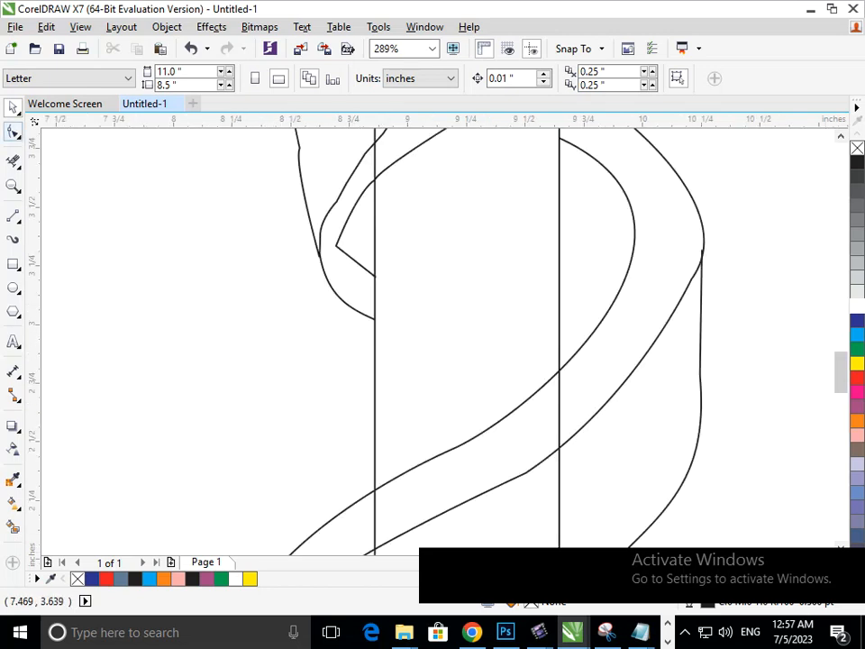
pyautogui.click(342, 303)
pyautogui.click(374, 318)
pyautogui.moveTo(355, 313); pyautogui.dragTo(338, 292)
pyautogui.scroll(-4, 271, 348)
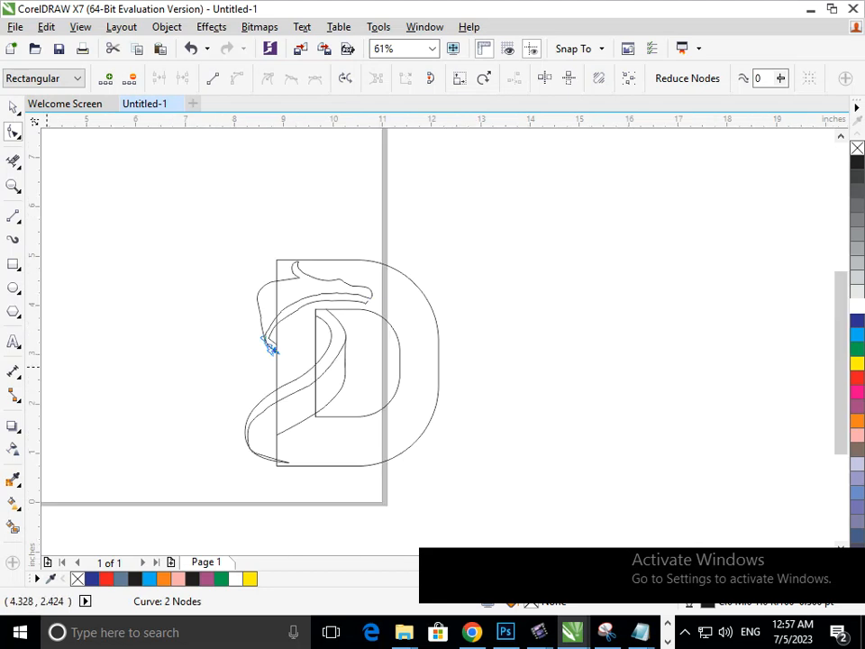
pyautogui.press('space')
pyautogui.press('Escape')
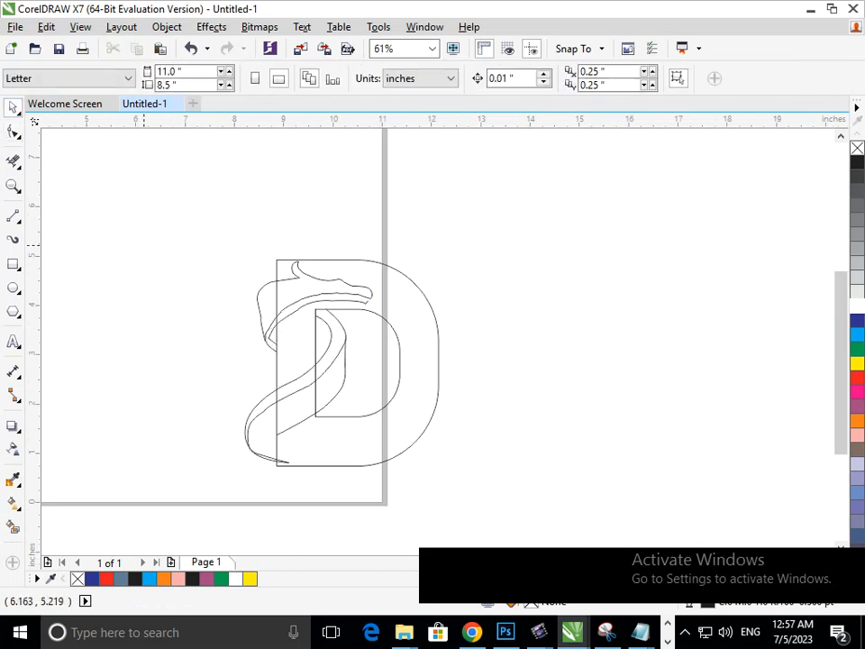
# - Extend the right end of the ornament's lower curve to meet the tip of the upper ornament shape
pyautogui.press('F2')
pyautogui.moveTo(351, 276); pyautogui.dragTo(411, 332)
pyautogui.press('F10')
pyautogui.click(333, 315)
pyautogui.moveTo(333, 315); pyautogui.dragTo(353, 298)
pyautogui.press('F3')
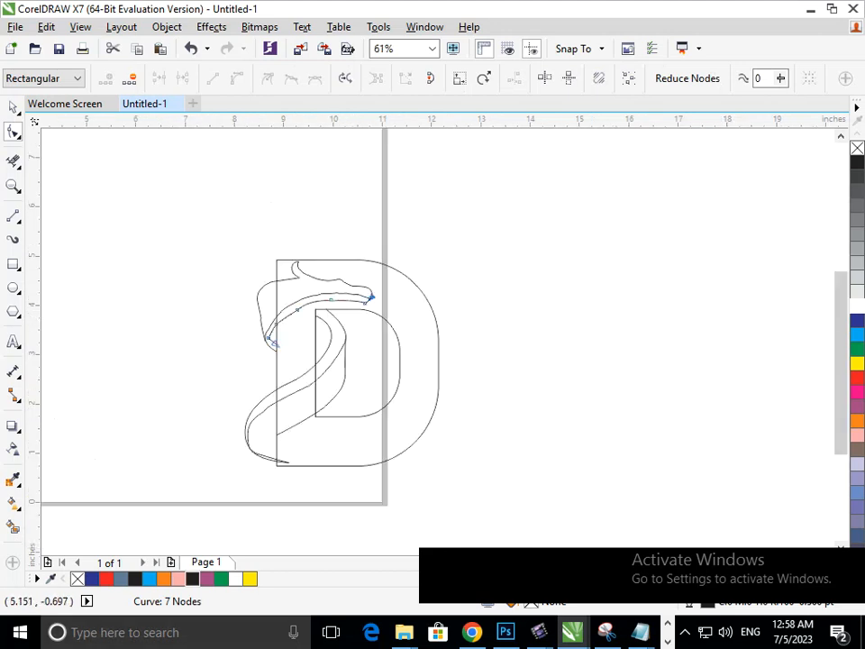
# - Smart-fill the ornament, the strip beneath it and the small area by its lower tip with blue-grey
pyautogui.hotkey('ctrl', 'a')
pyautogui.click(14, 527)
pyautogui.click(297, 288)
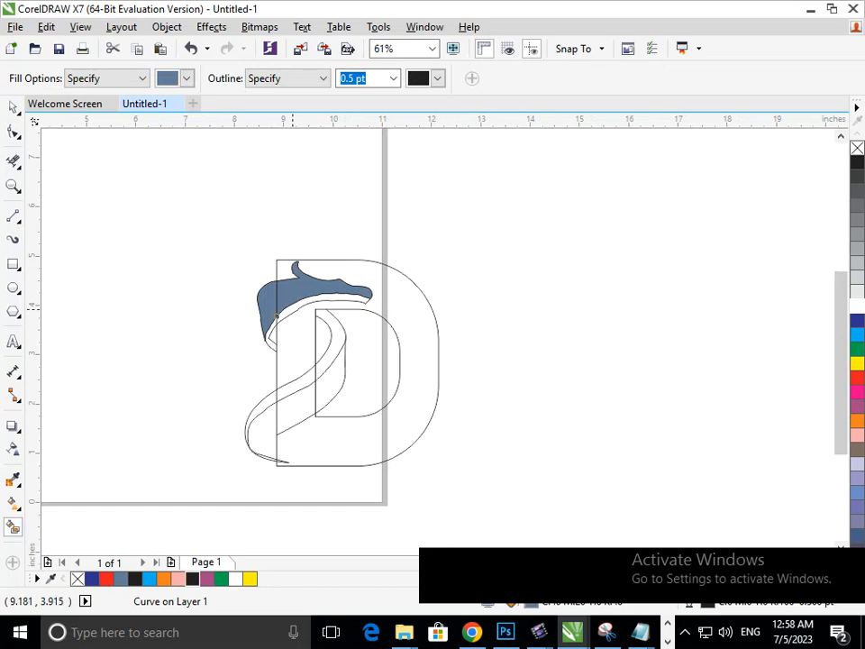
pyautogui.click(277, 313)
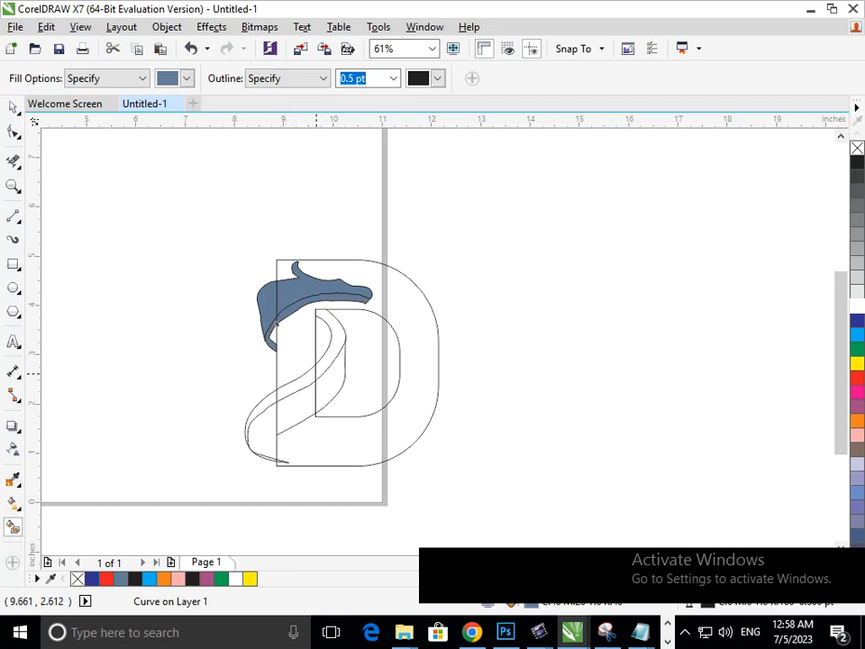
# - Smart-fill the ribbon's three sections with blue-grey: across the stem, inside the inner D and outside the stem's left edge
pyautogui.click(294, 388)
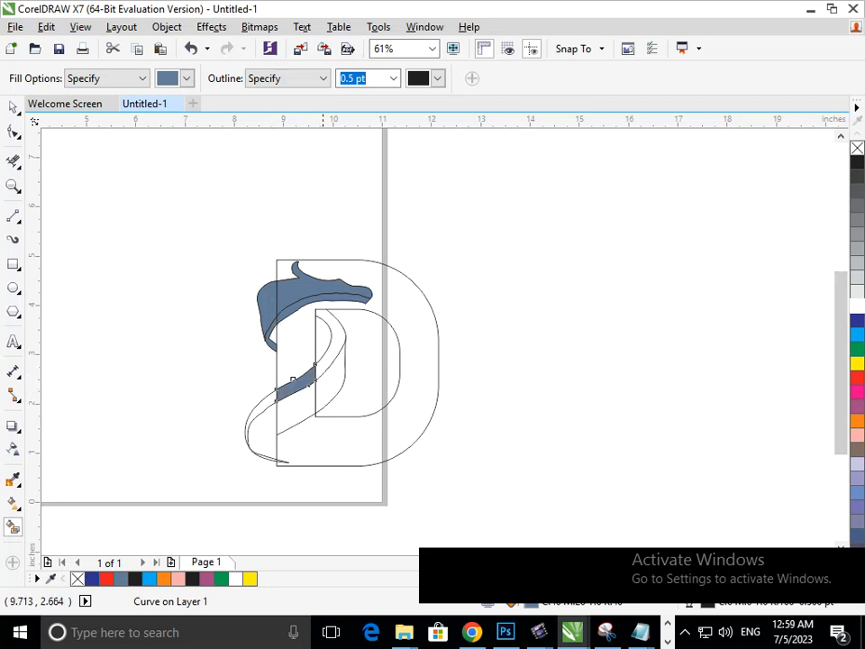
pyautogui.click(315, 363)
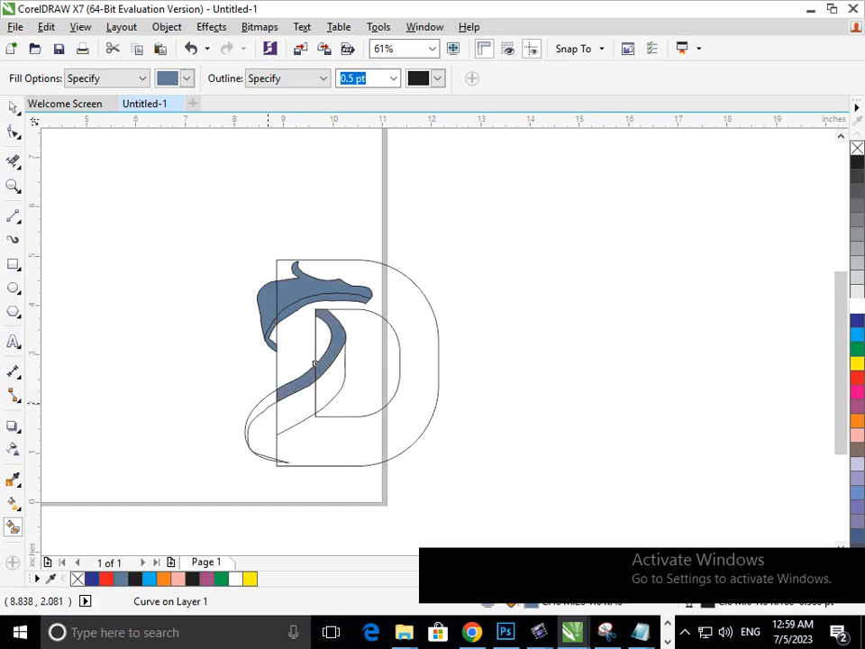
pyautogui.click(262, 405)
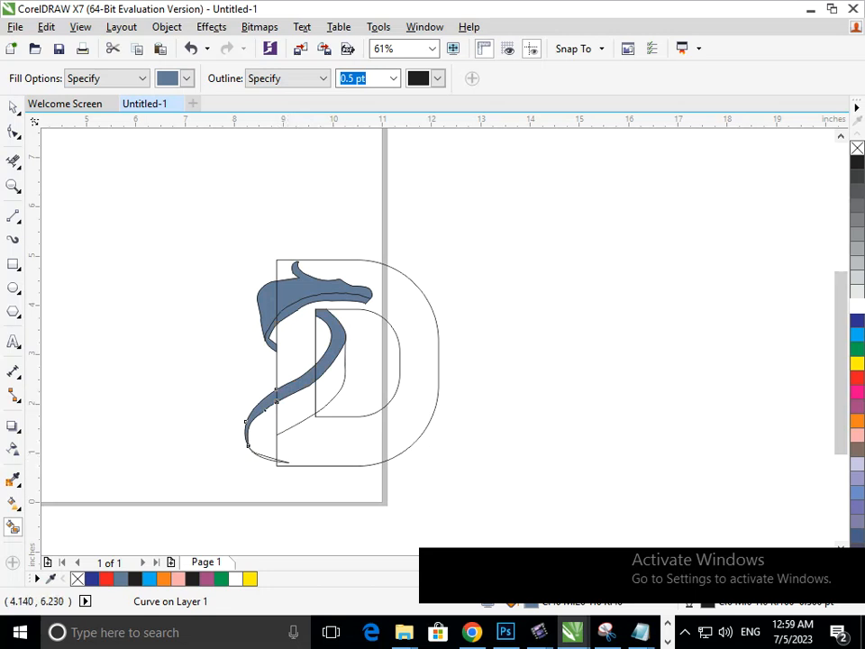
# - Widen the ribbon's lower tail by moving its upper curve's two bend nodes inward, and fill the tail outside the stem with blue-grey
pyautogui.click(15, 134)
pyautogui.press('F2')
pyautogui.moveTo(211, 396); pyautogui.dragTo(345, 509)
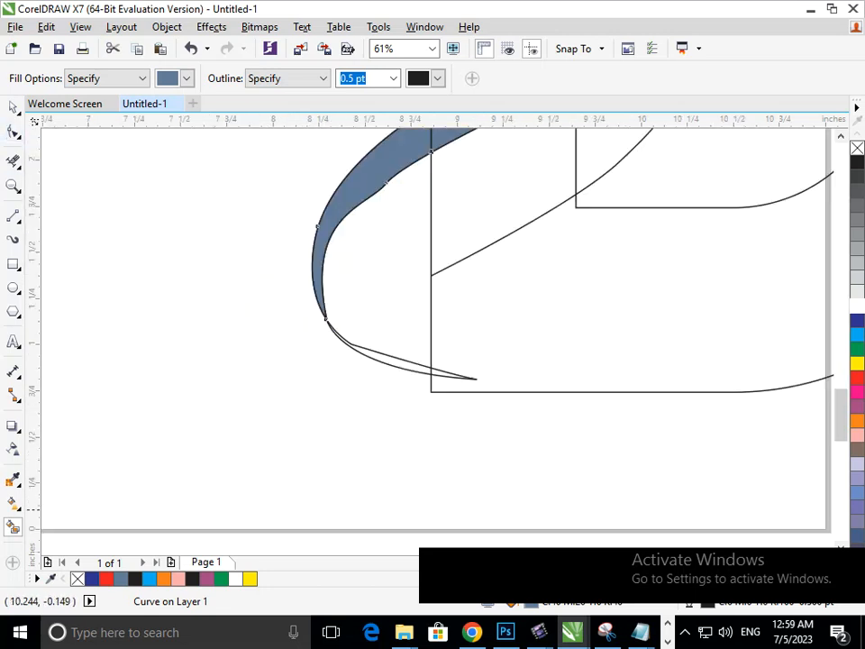
pyautogui.click(13, 132)
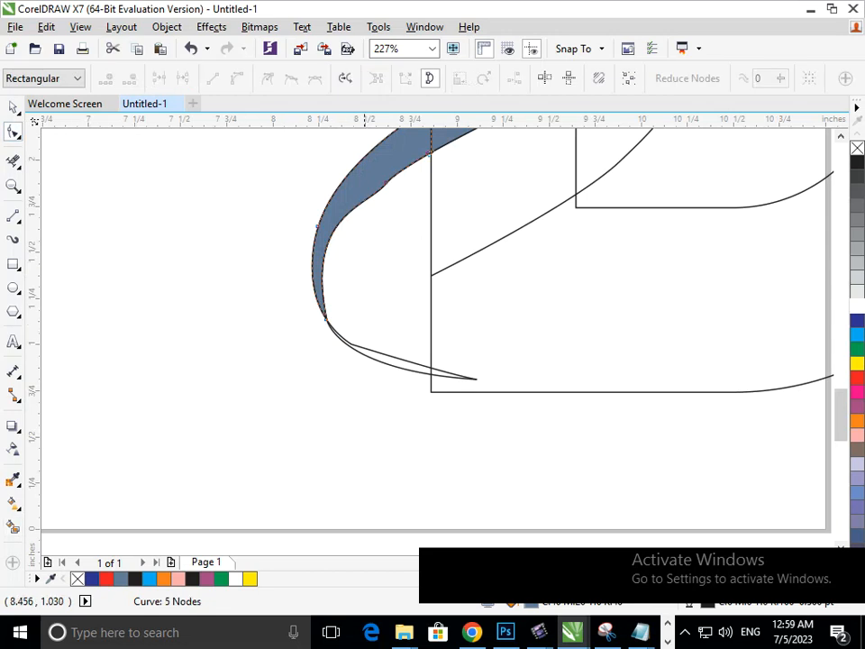
pyautogui.click(452, 374)
pyautogui.moveTo(476, 379)
pyautogui.mouseDown()
pyautogui.moveTo(486, 370)
pyautogui.moveTo(478, 378)
pyautogui.mouseUp()
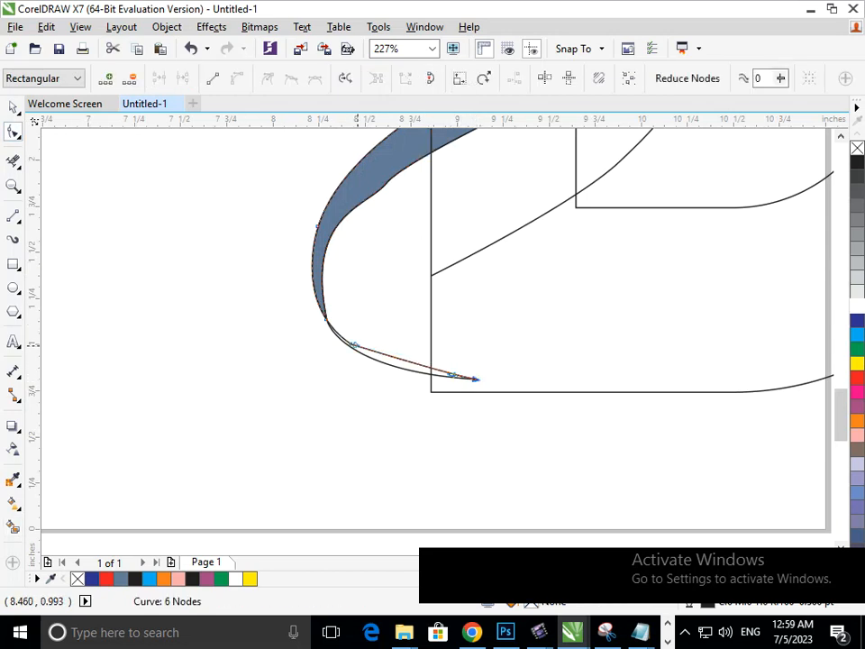
pyautogui.moveTo(352, 342); pyautogui.dragTo(297, 284)
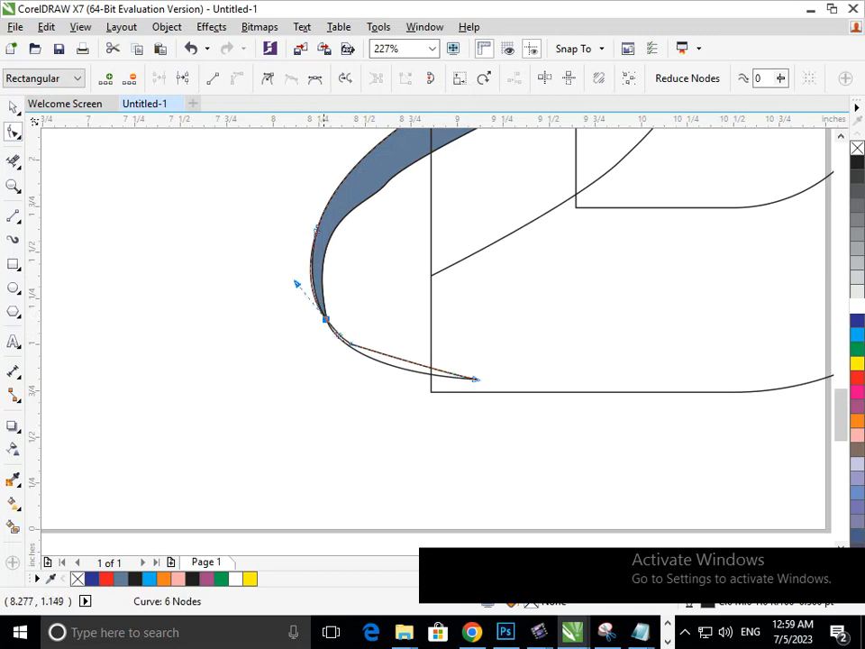
pyautogui.moveTo(326, 319); pyautogui.dragTo(334, 313)
pyautogui.click(344, 342)
pyautogui.moveTo(351, 343); pyautogui.dragTo(359, 336)
pyautogui.click(472, 378)
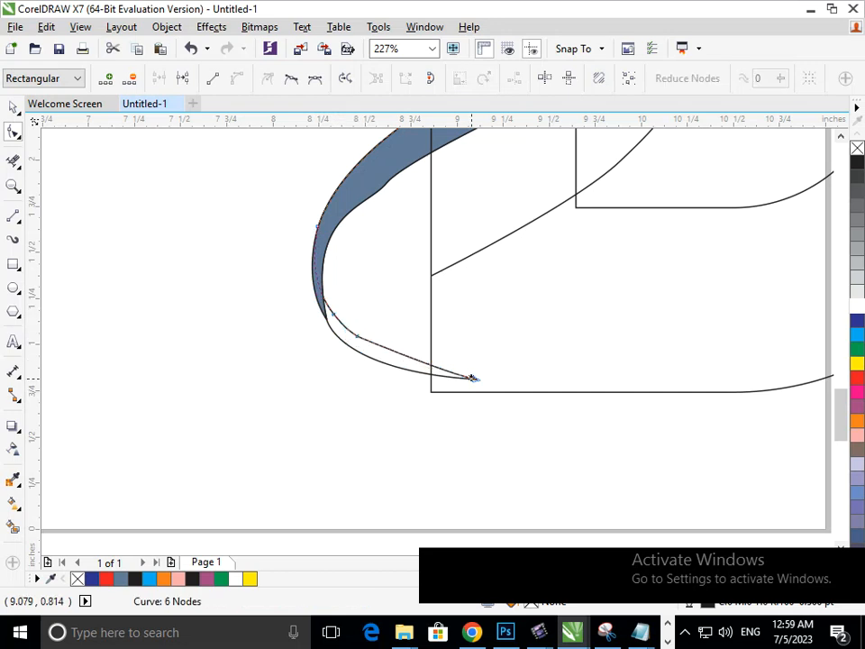
pyautogui.click(473, 378)
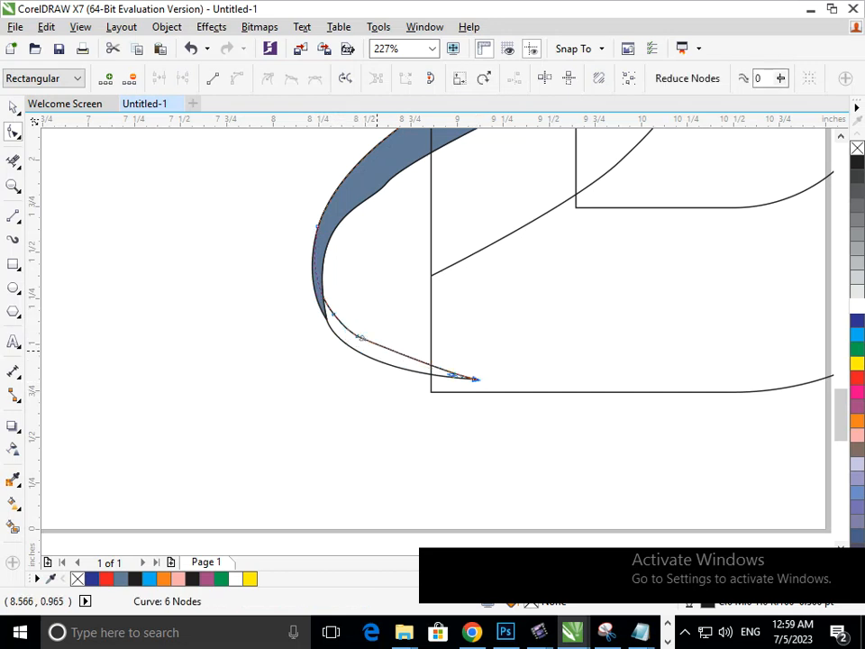
pyautogui.click(359, 336)
pyautogui.click(406, 356)
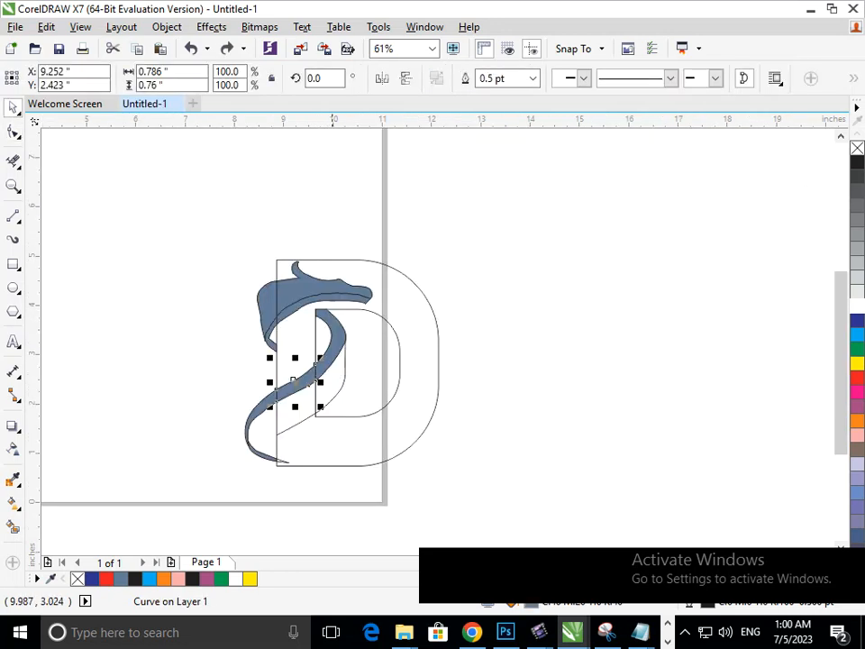
# - Weld the ribbon's inner-D, stem and outside sections into one shape
pyautogui.keyDown('shift'); pyautogui.click(334, 349); pyautogui.keyUp('shift')
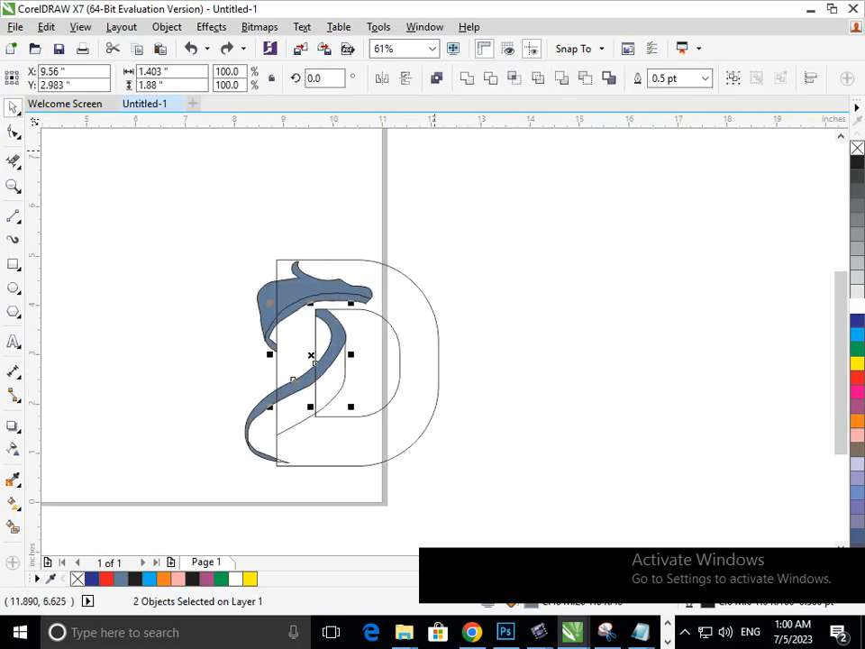
pyautogui.click(467, 78)
pyautogui.click(520, 346)
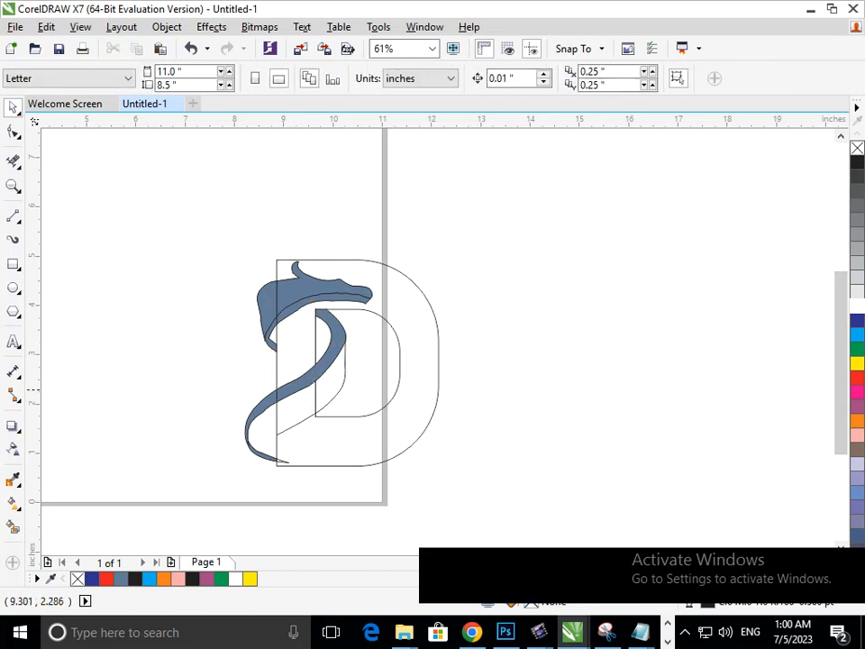
pyautogui.click(292, 386)
pyautogui.keyDown('shift'); pyautogui.click(254, 406); pyautogui.keyUp('shift')
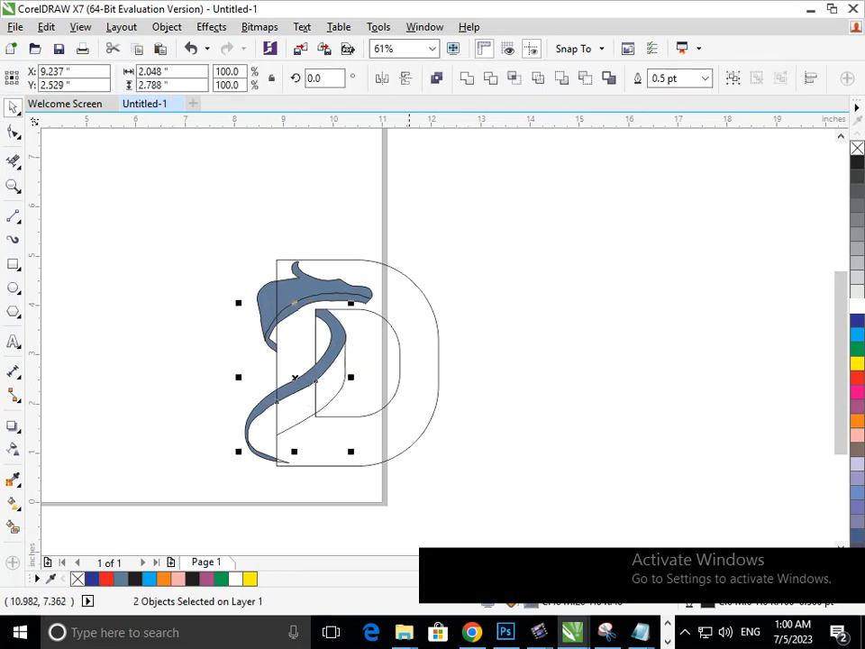
pyautogui.click(466, 78)
pyautogui.click(521, 262)
pyautogui.moveTo(304, 383); pyautogui.dragTo(187, 382)
pyautogui.hotkey('ctrl', 'z')
pyautogui.click(187, 381)
# - Weld the ribbon's filled lower tail outside the stem to the main ribbon shape
pyautogui.scroll(4, 216, 458)
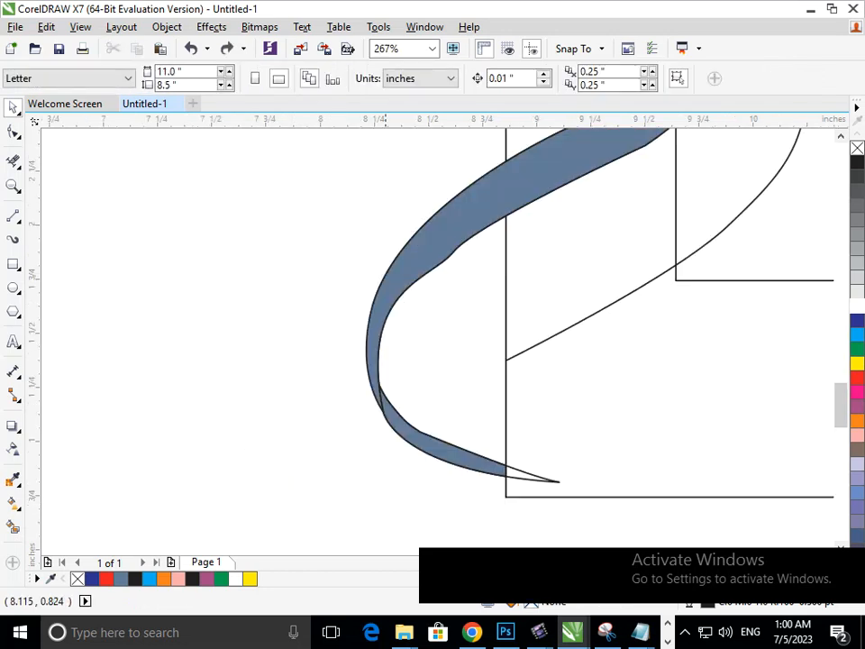
pyautogui.click(374, 379)
pyautogui.keyDown('shift'); pyautogui.click(434, 448); pyautogui.keyUp('shift')
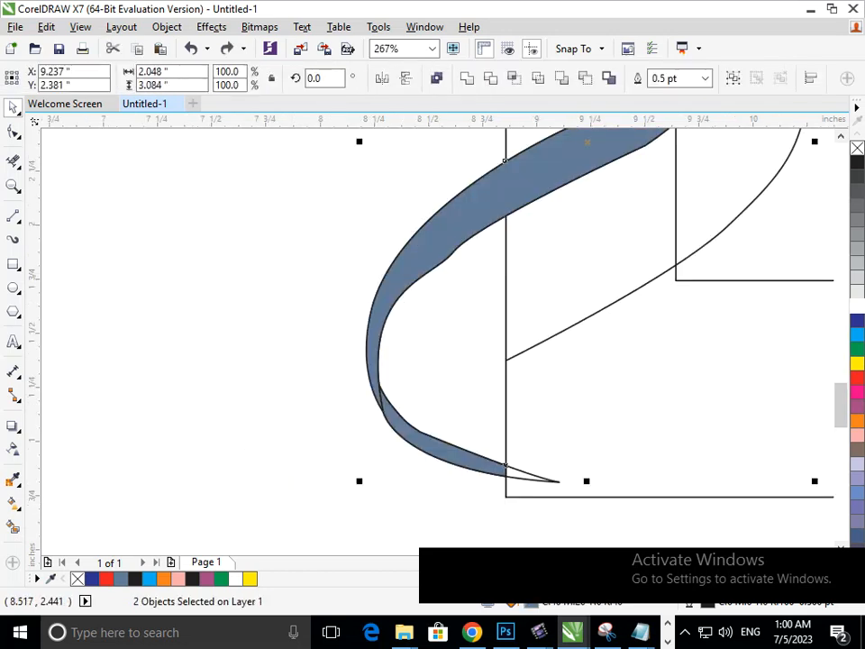
pyautogui.click(467, 79)
pyautogui.moveTo(498, 297); pyautogui.dragTo(369, 398)
pyautogui.press('F3')
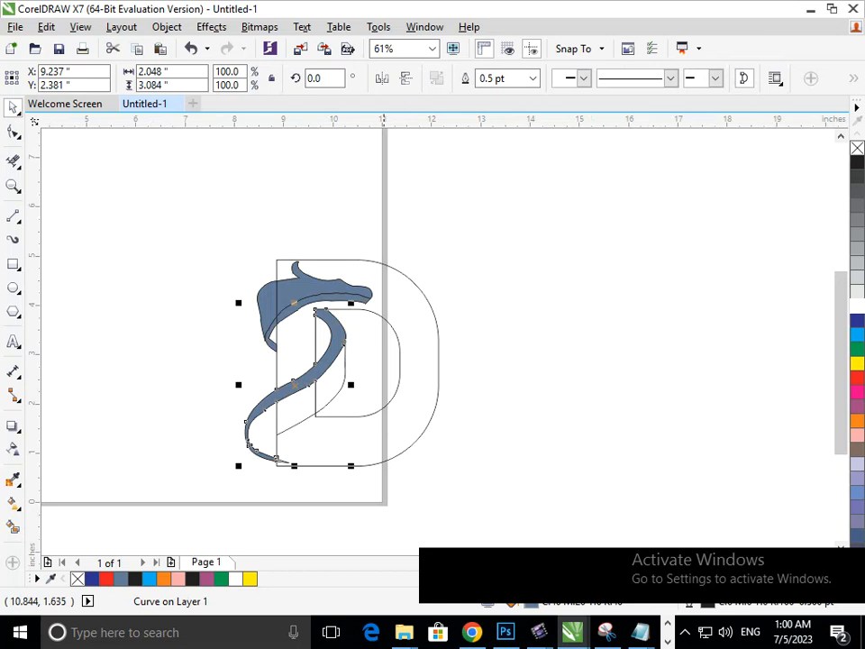
pyautogui.click(568, 441)
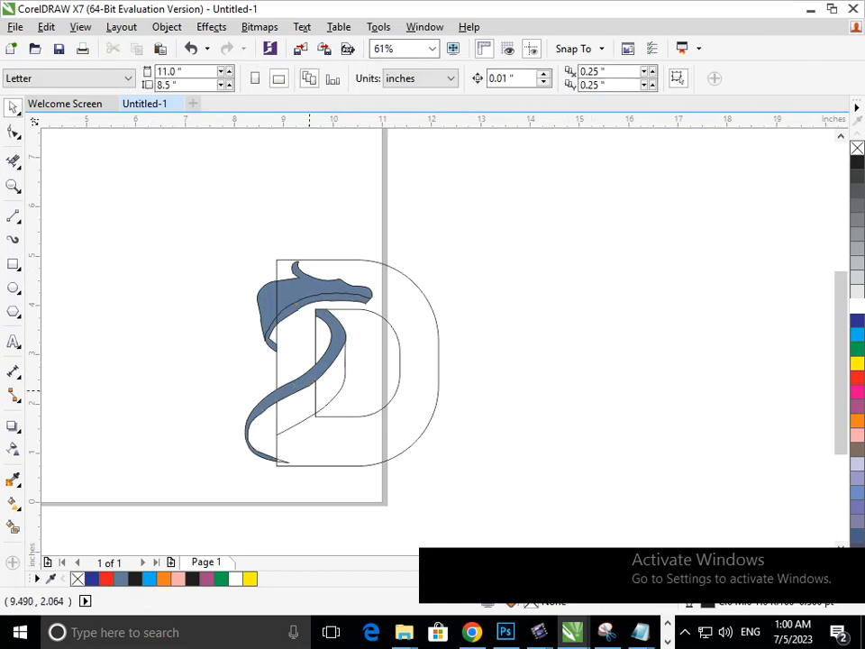
pyautogui.click(288, 310)
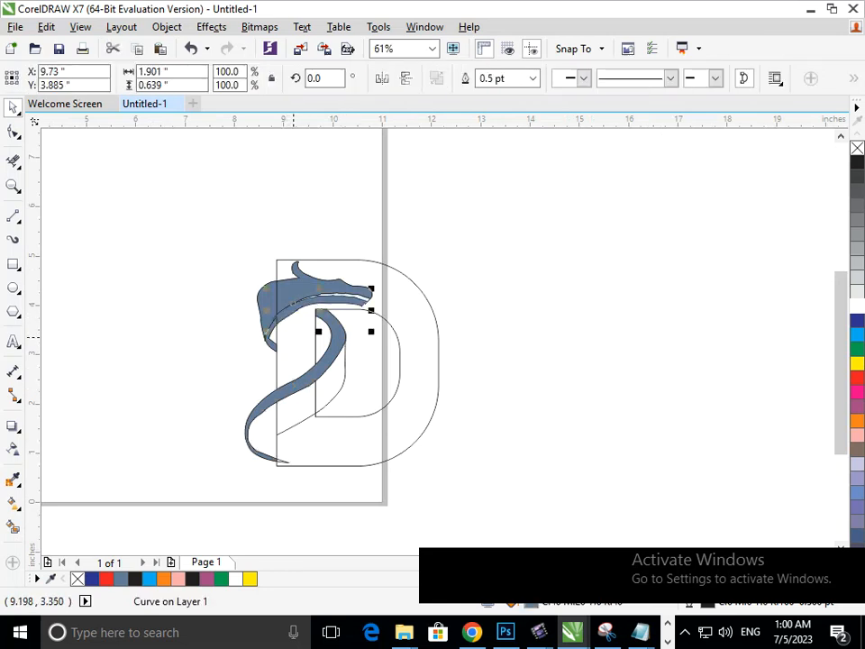
pyautogui.hotkey('ctrl', 'z')
pyautogui.moveTo(289, 311); pyautogui.dragTo(325, 336)
pyautogui.hotkey('ctrl', 'z')
# - Weld the strip beneath the ornament to its lower-tip piece outside the D's left edge
pyautogui.click(574, 390)
pyautogui.press('F2')
pyautogui.moveTo(424, 257); pyautogui.dragTo(295, 354)
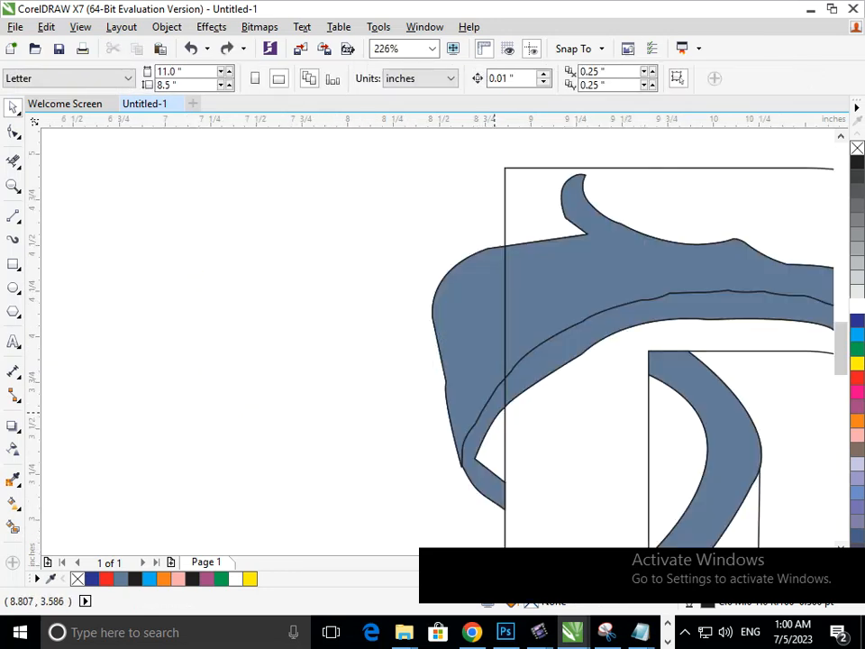
pyautogui.click(505, 407)
pyautogui.keyDown('shift'); pyautogui.click(544, 366); pyautogui.keyUp('shift')
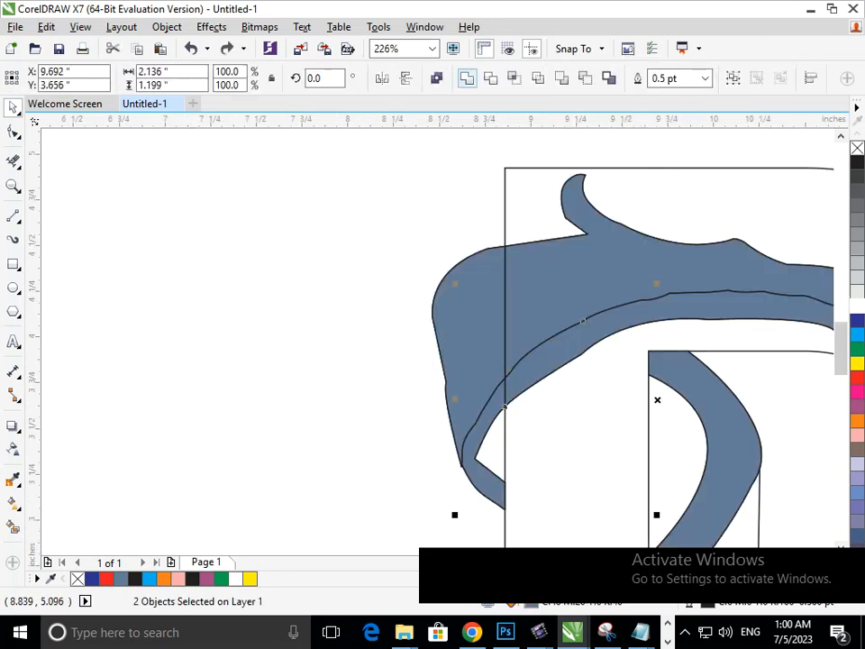
pyautogui.click(467, 78)
pyautogui.press('F4')
pyautogui.click(244, 369)
# - Merge the ornament's two pieces on either side of the D's left edge into one shape
pyautogui.moveTo(264, 297); pyautogui.dragTo(213, 301)
pyautogui.hotkey('ctrl', 'z')
pyautogui.keyDown('shift'); pyautogui.click(302, 287); pyautogui.keyUp('shift')
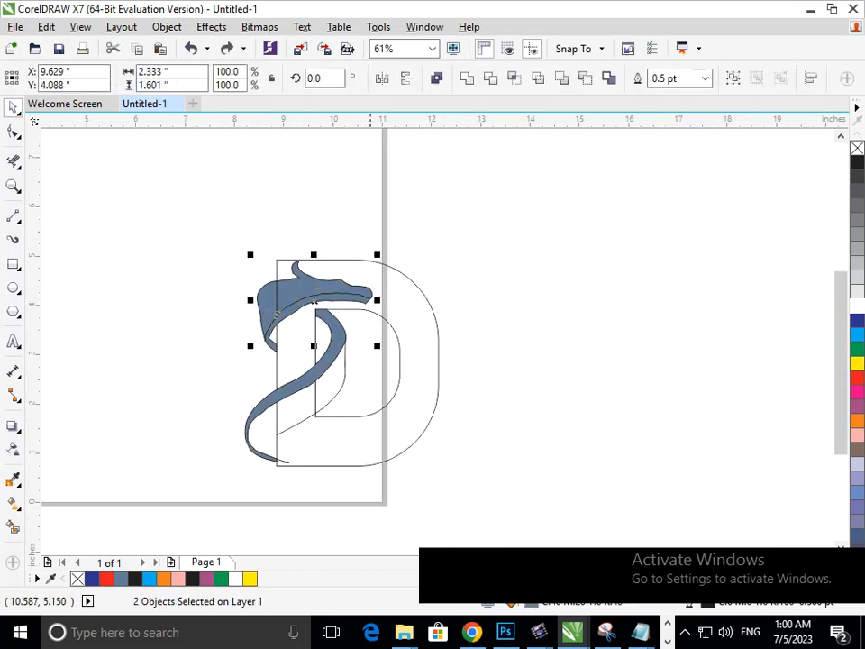
pyautogui.hotkey('ctrl', 'l')
pyautogui.click(395, 382)
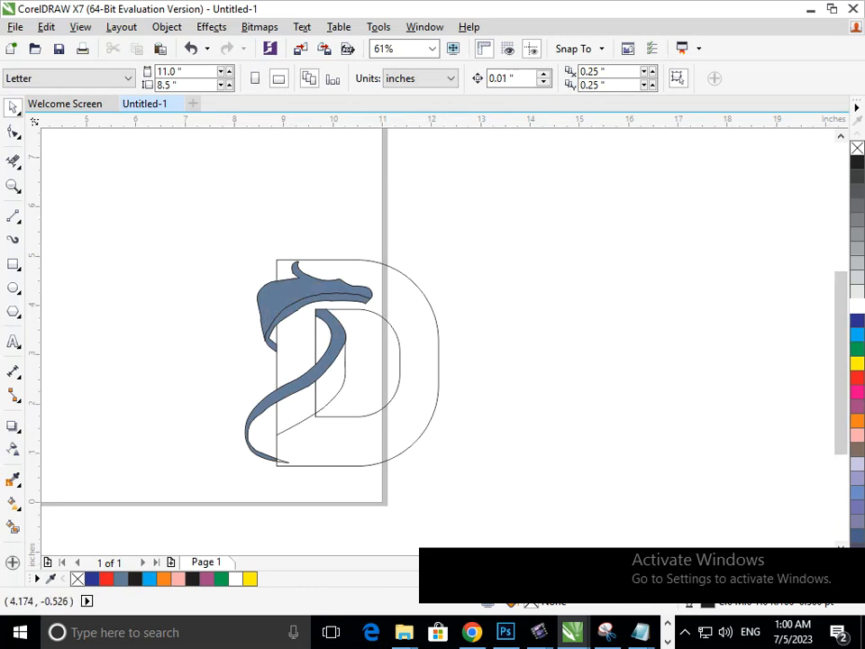
# - Smart-fill the ribbon's lower band inside the D and the enclosed area outside its left edge with blue-grey
pyautogui.click(12, 527)
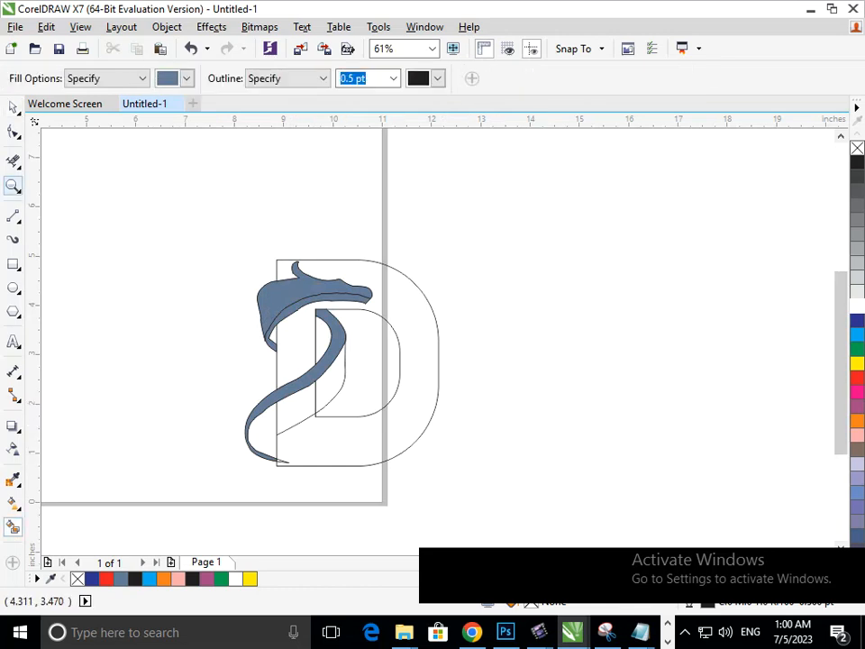
pyautogui.click(13, 160)
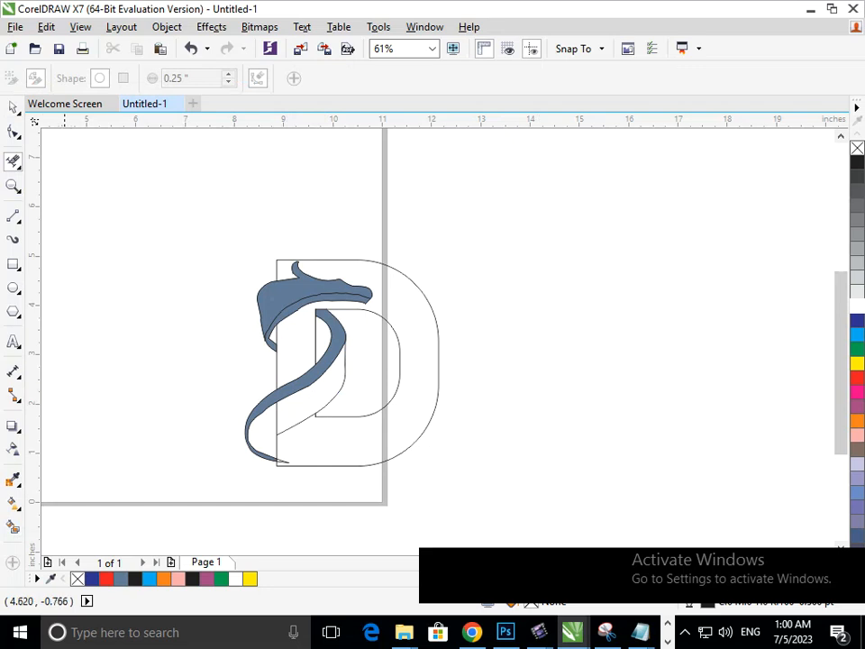
pyautogui.click(13, 527)
pyautogui.click(312, 410)
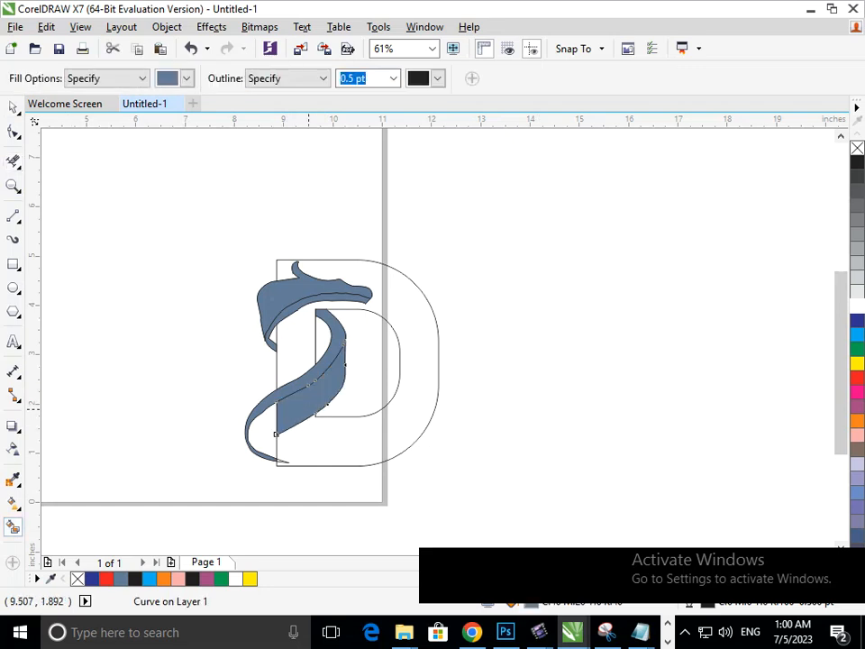
pyautogui.click(272, 442)
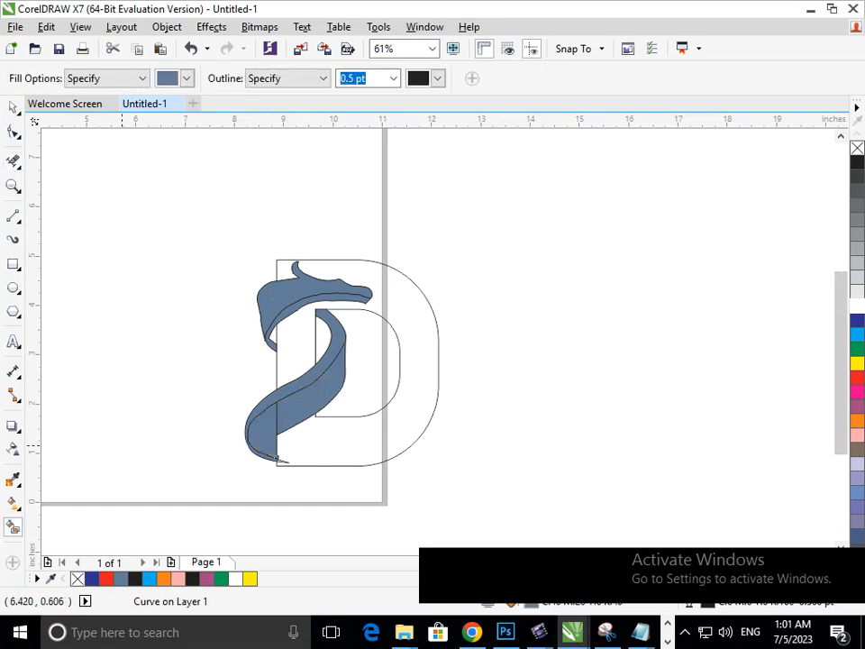
pyautogui.click(12, 108)
pyautogui.click(284, 448)
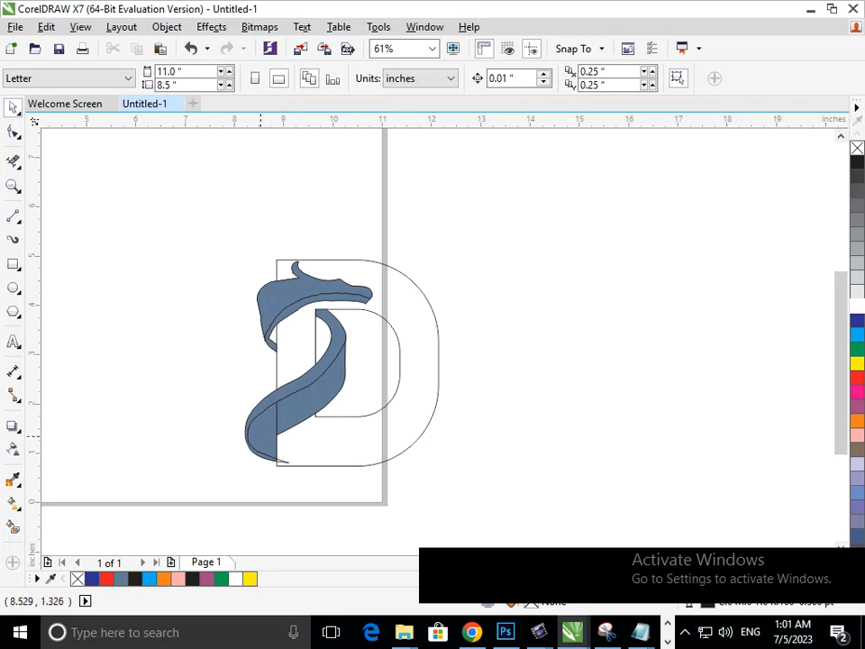
# - Weld the lower band's two pieces on either side of the D's left edge together
pyautogui.click(262, 435)
pyautogui.keyDown('shift'); pyautogui.click(285, 408); pyautogui.keyUp('shift')
pyautogui.click(467, 79)
pyautogui.click(575, 371)
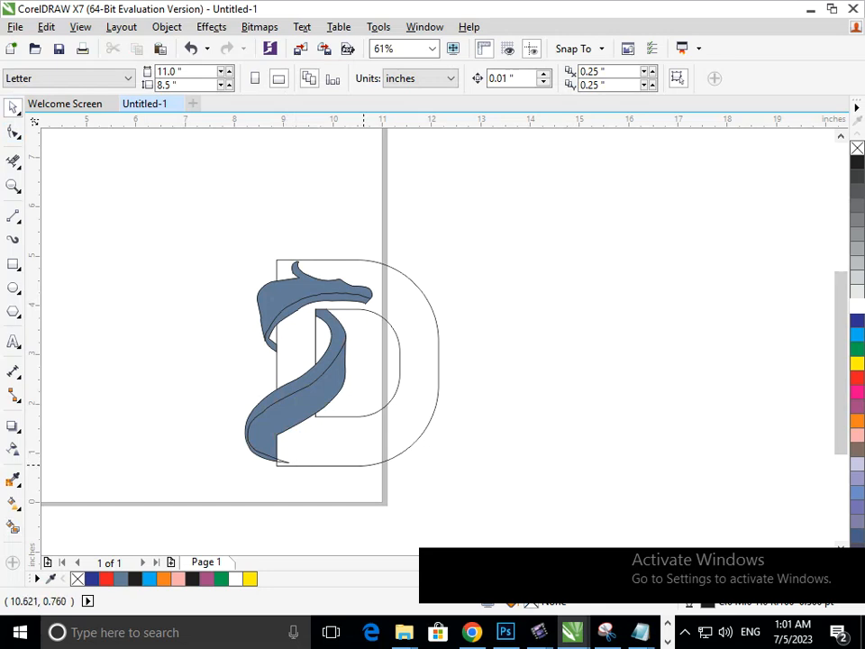
pyautogui.moveTo(390, 459); pyautogui.dragTo(559, 473)
pyautogui.hotkey('ctrl', 'z')
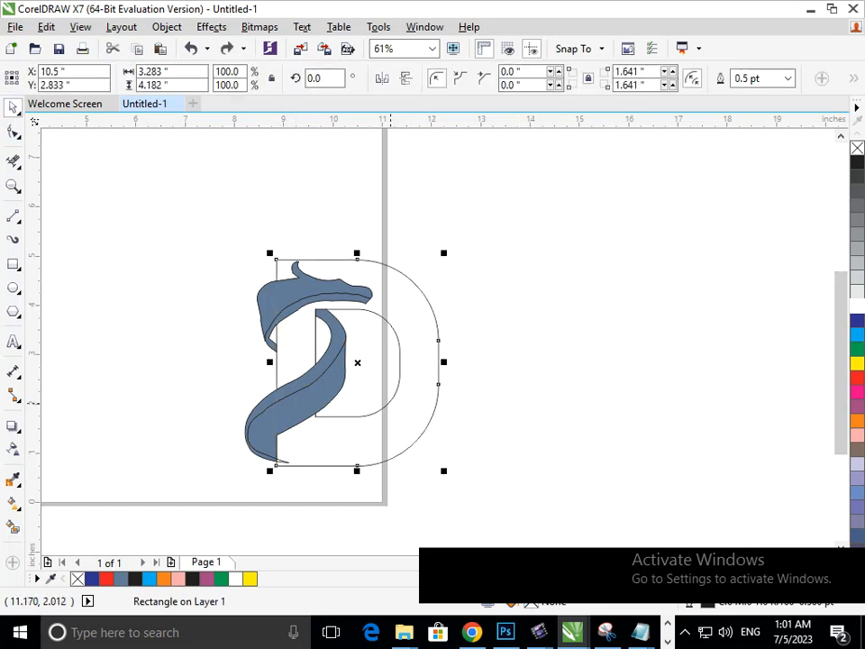
pyautogui.keyDown('shift'); pyautogui.click(390, 400); pyautogui.keyUp('shift')
pyautogui.moveTo(390, 412); pyautogui.dragTo(594, 387)
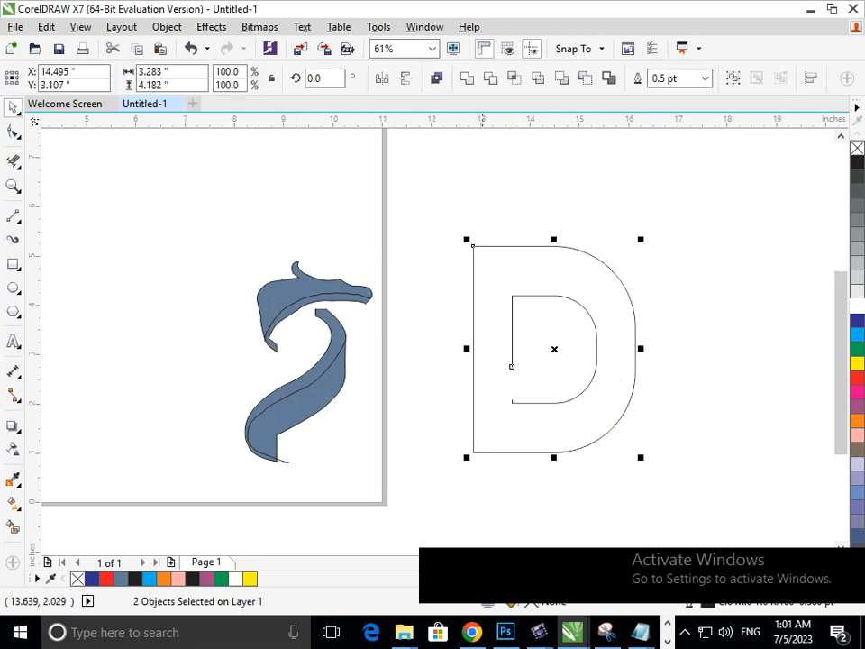
pyautogui.press('Escape')
pyautogui.hotkey('ctrl', 'z')
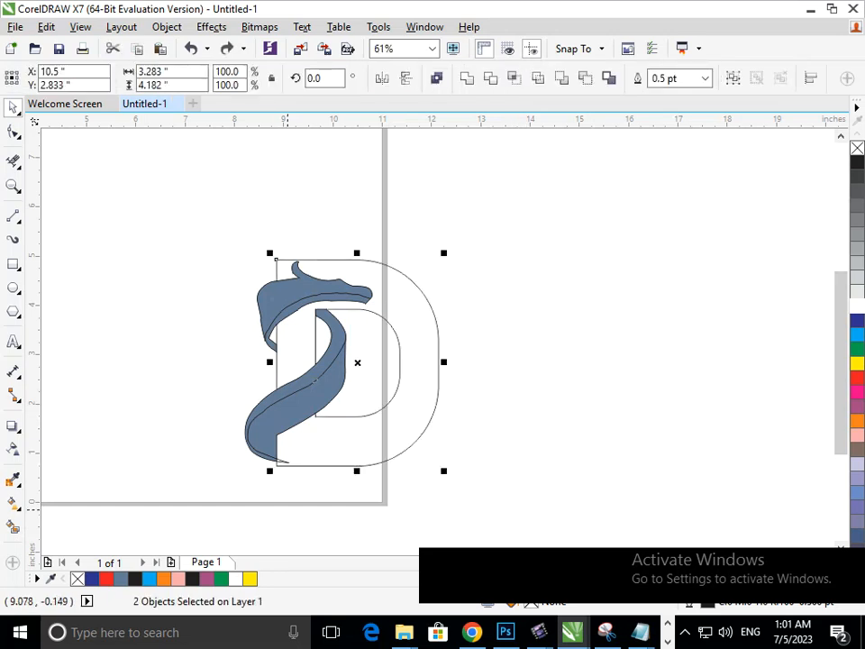
pyautogui.press('Escape')
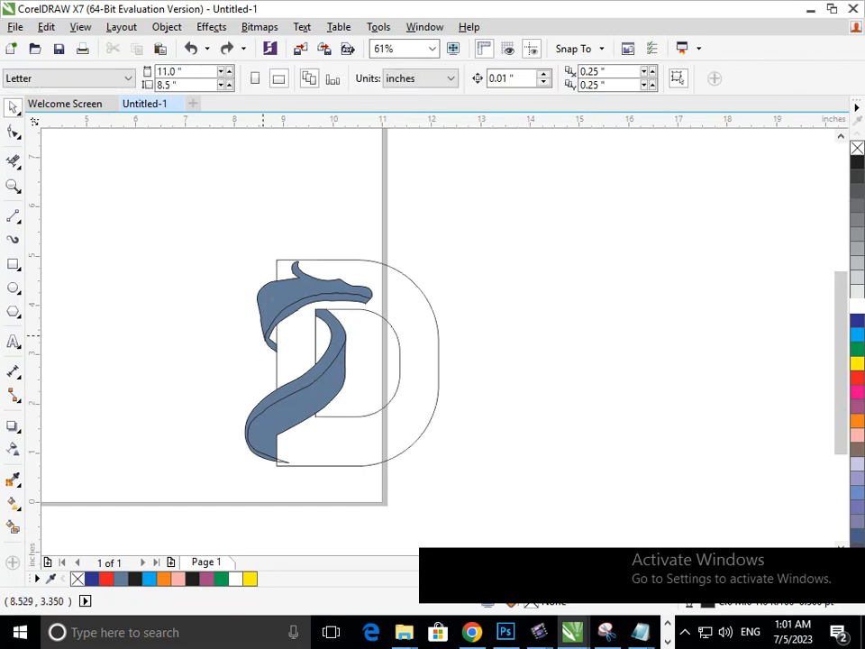
# - Apply a linear gradient fill to the upper ornament, running from blue-grey at its right tip to near-black at its left edge
pyautogui.click(271, 301)
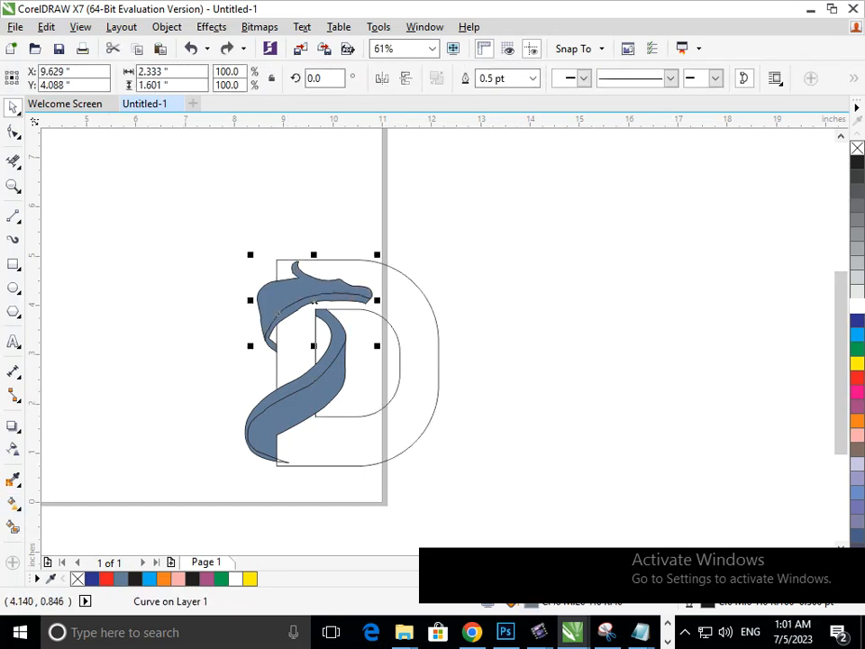
pyautogui.click(13, 503)
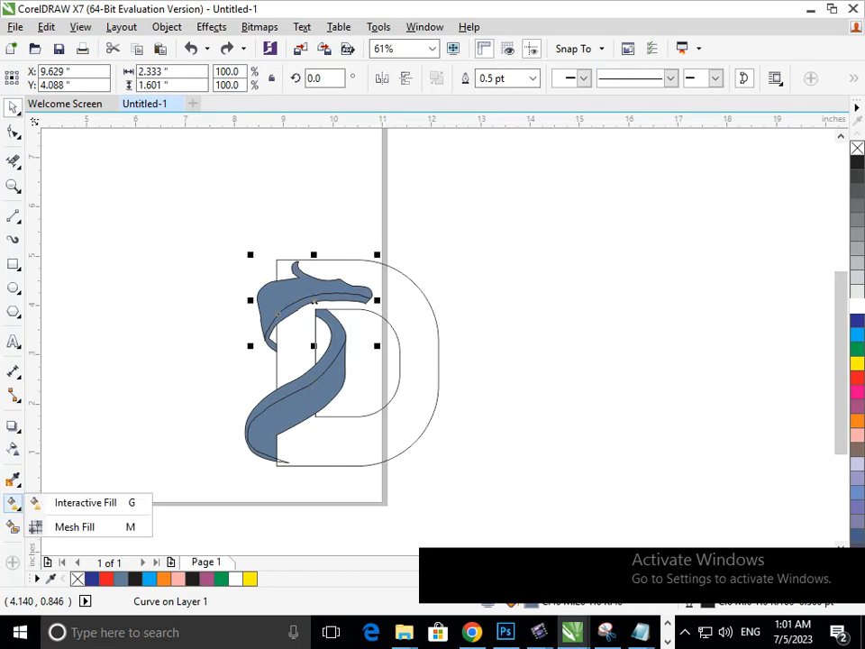
pyautogui.click(86, 502)
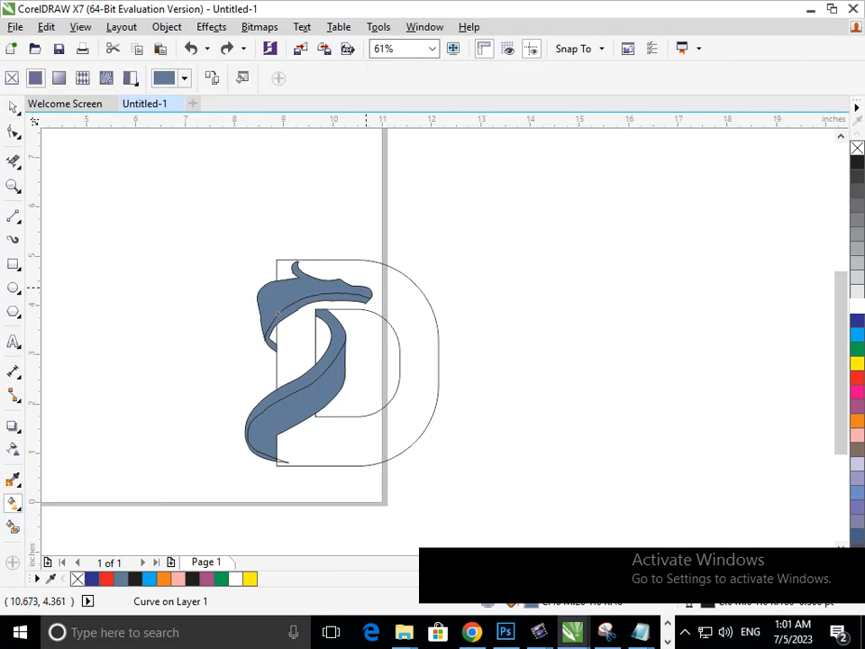
pyautogui.moveTo(366, 287); pyautogui.dragTo(257, 294)
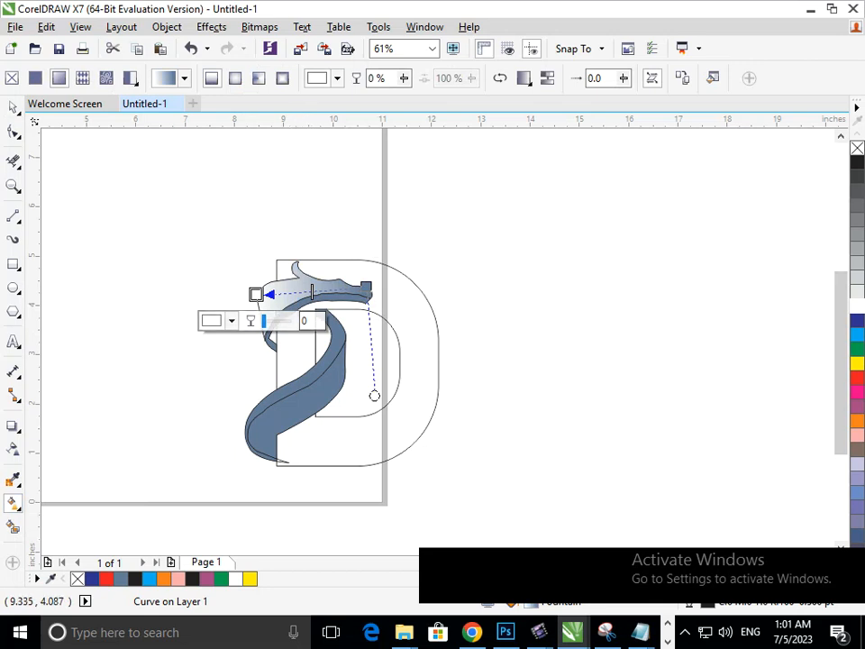
pyautogui.click(231, 320)
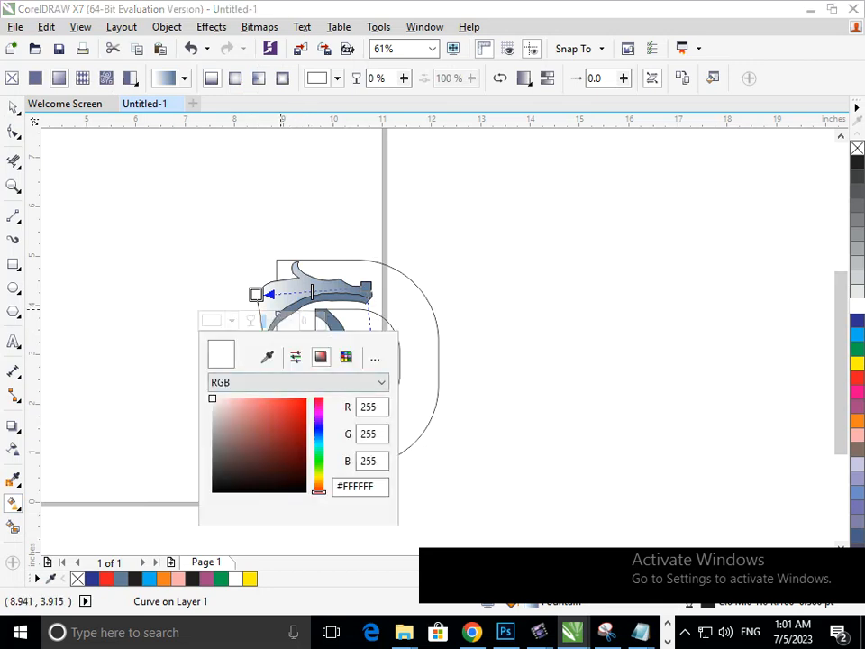
pyautogui.click(217, 480)
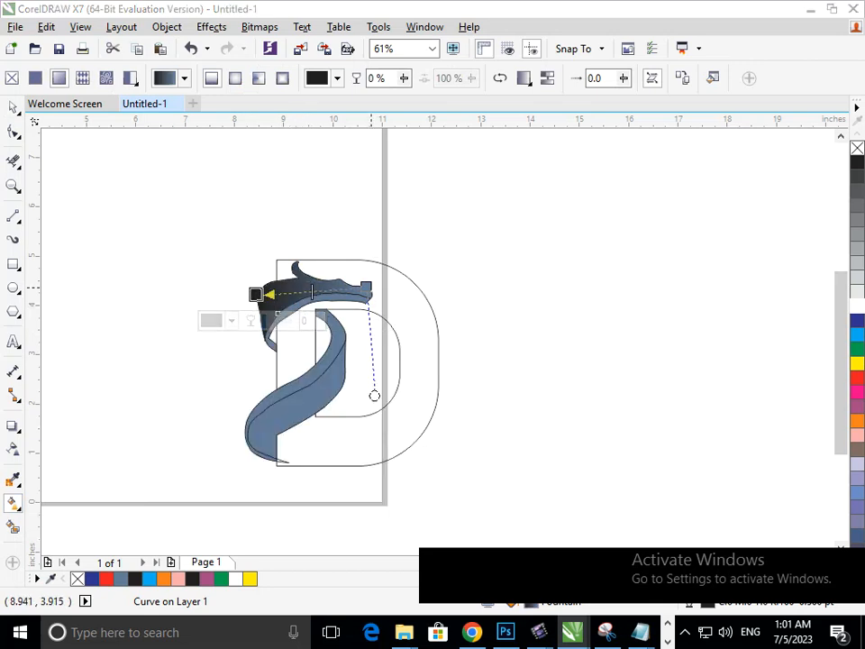
# - Recolour the upper ornament's gradient with black at its right-hand end and a new orange colour stop near its middle
pyautogui.click(366, 287)
pyautogui.click(325, 312)
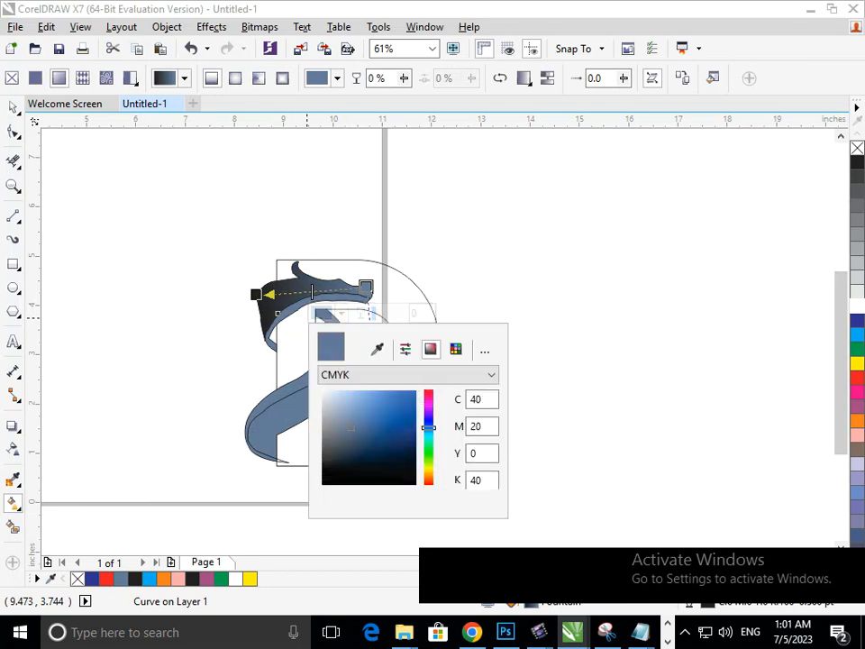
pyautogui.click(316, 293)
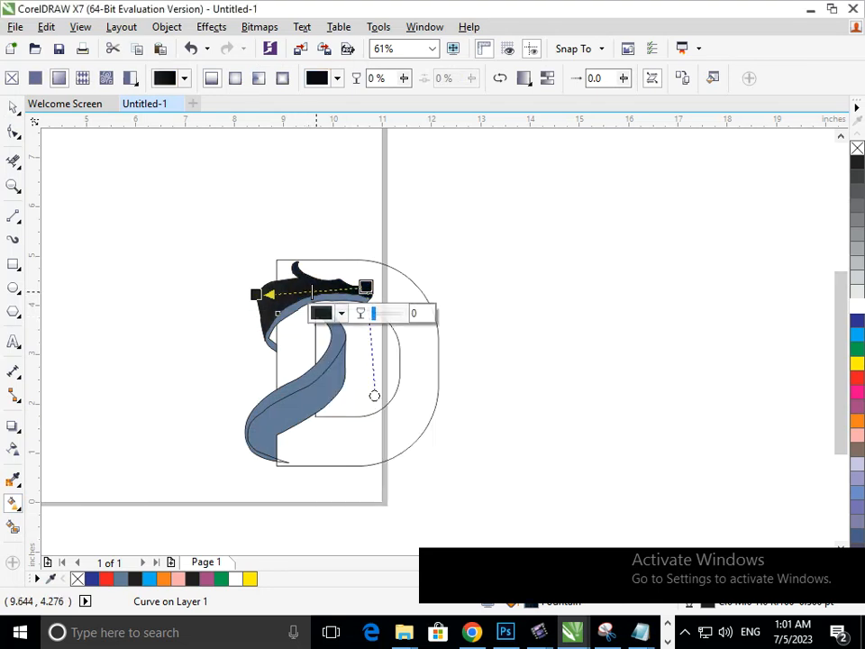
pyautogui.click(314, 290)
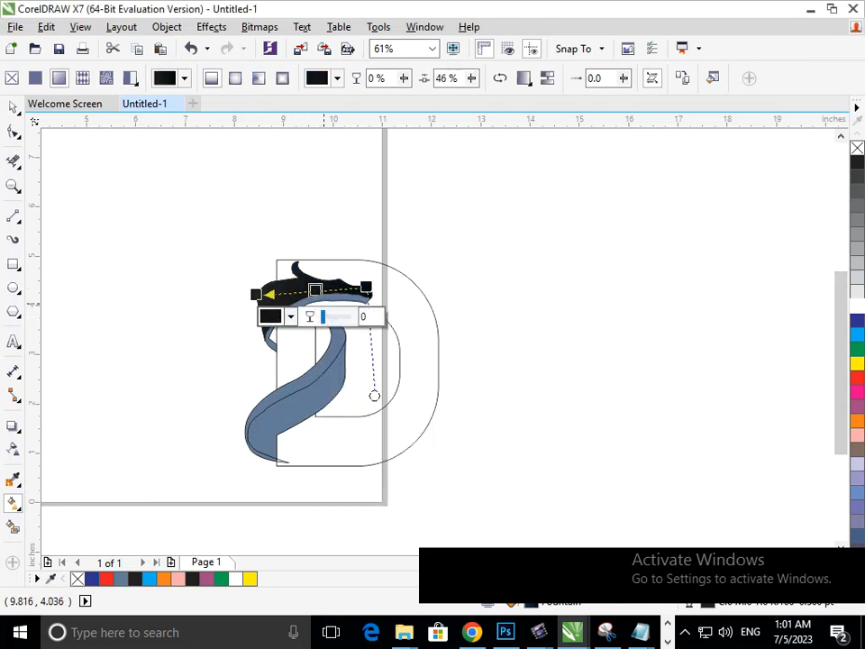
pyautogui.click(272, 313)
pyautogui.click(377, 482)
pyautogui.moveTo(350, 412); pyautogui.dragTo(362, 394)
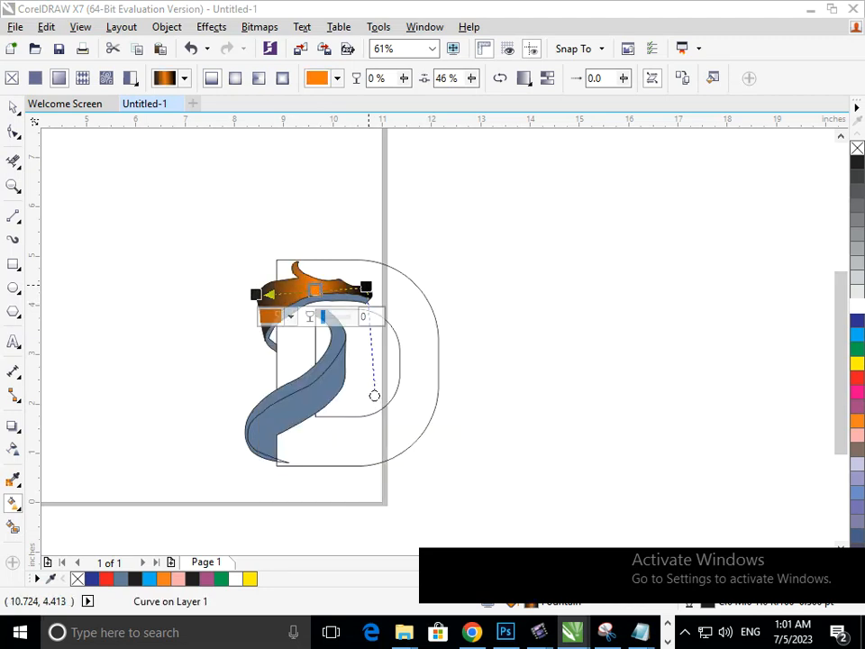
# - Stretch the ornament's orange gradient so both dark end stops lie beyond the shape's right tip and left edge
pyautogui.moveTo(370, 284); pyautogui.dragTo(417, 284)
pyautogui.moveTo(256, 294); pyautogui.dragTo(196, 298)
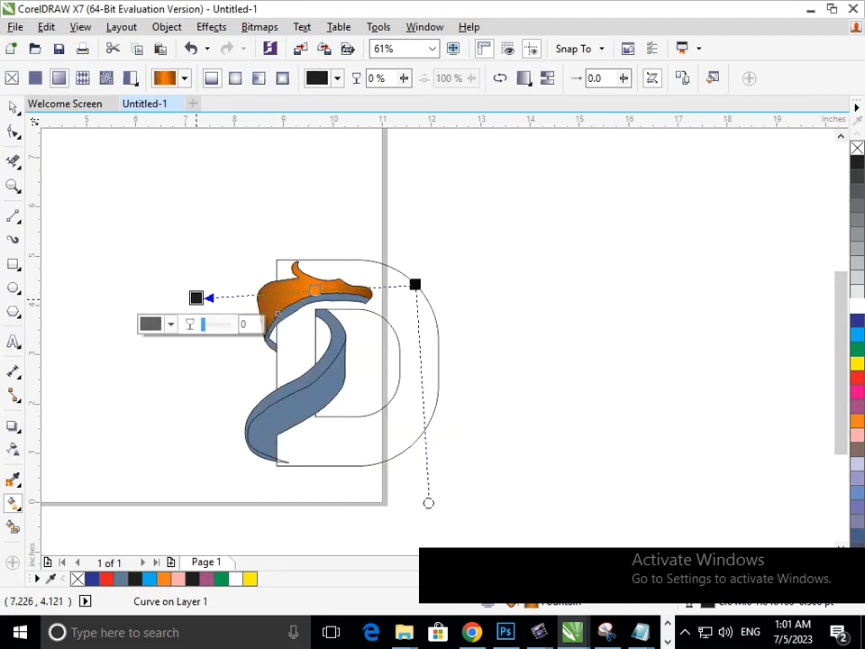
pyautogui.moveTo(415, 285); pyautogui.dragTo(358, 287)
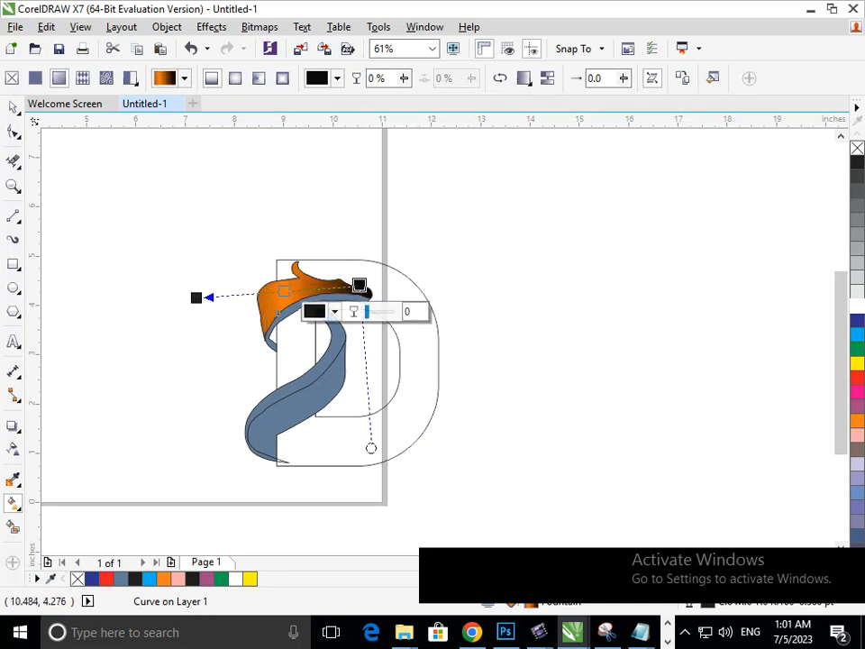
pyautogui.moveTo(196, 297); pyautogui.dragTo(234, 301)
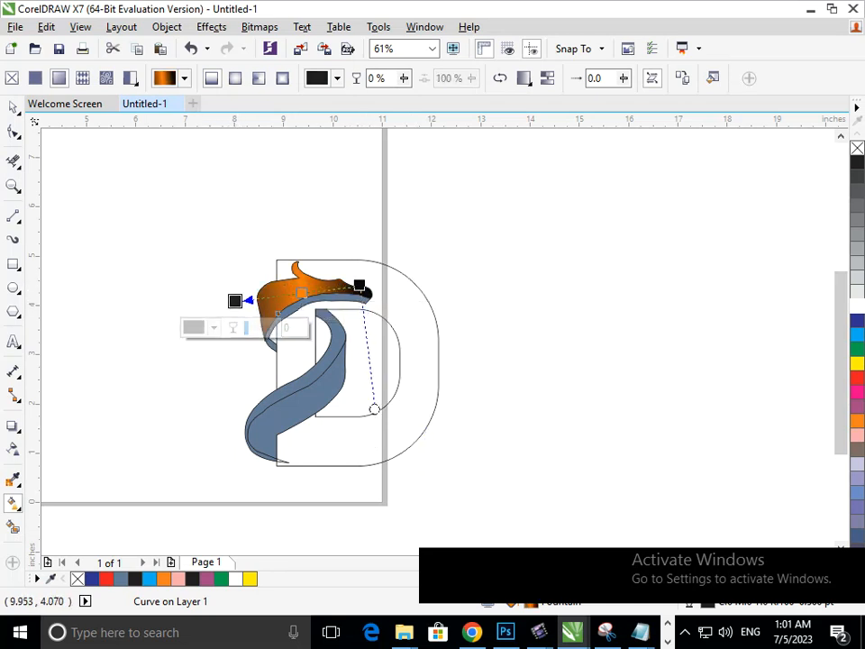
pyautogui.moveTo(364, 291); pyautogui.dragTo(411, 280)
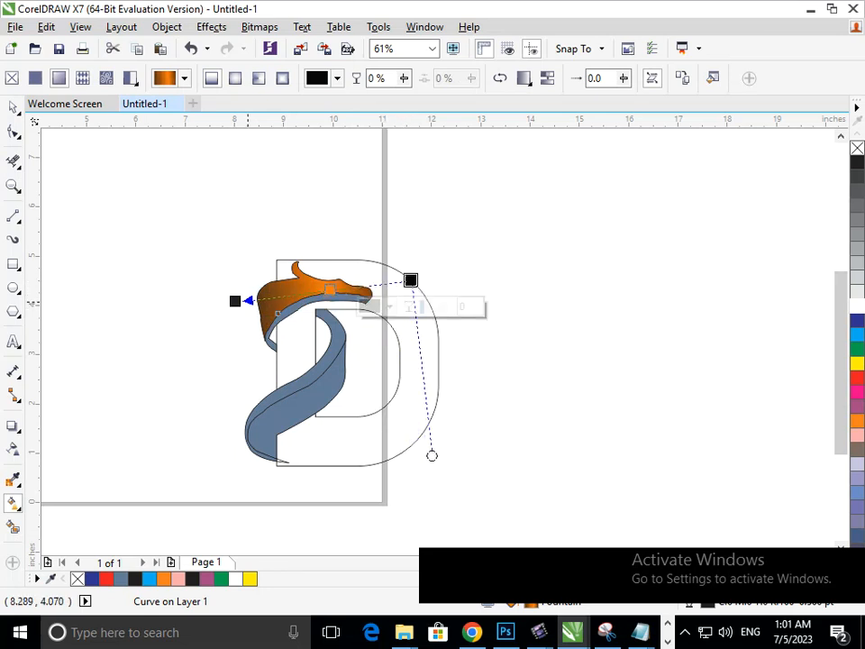
pyautogui.moveTo(234, 301); pyautogui.dragTo(217, 301)
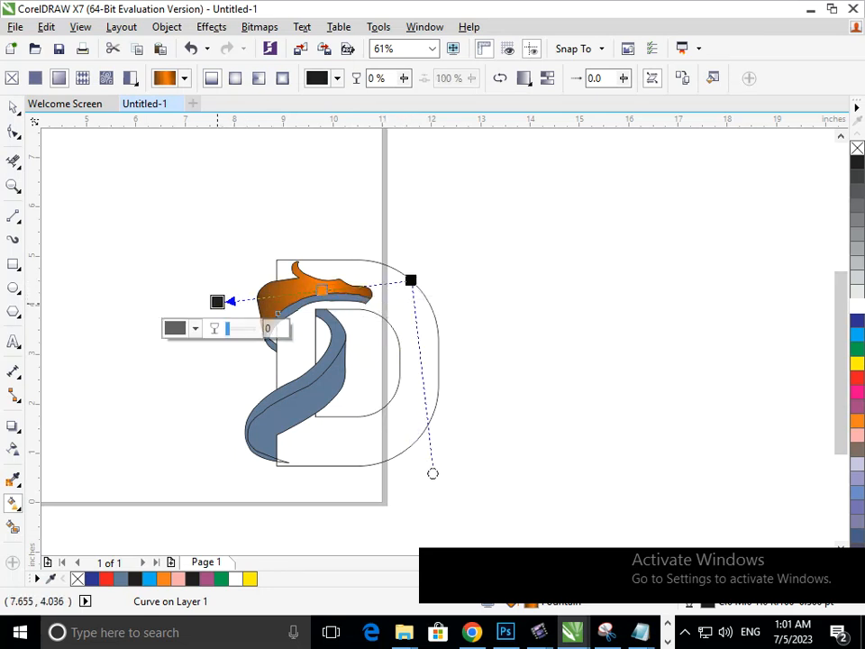
pyautogui.press('space')
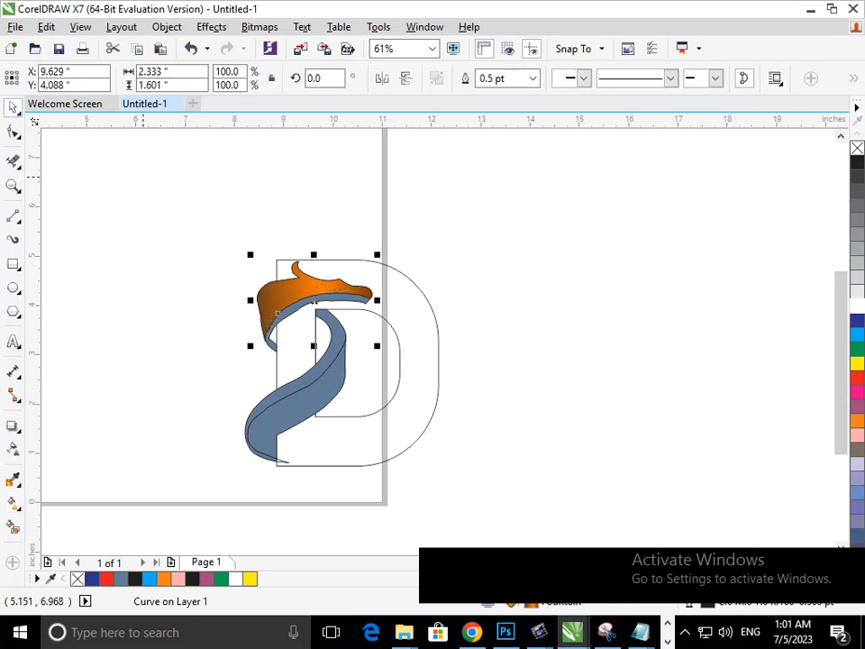
pyautogui.press('Escape')
# - Copy the upper ornament's orange gradient fill onto the narrow strip along its lower edge
pyautogui.moveTo(301, 309); pyautogui.dragTo(302, 339)
pyautogui.hotkey('ctrl', 'z')
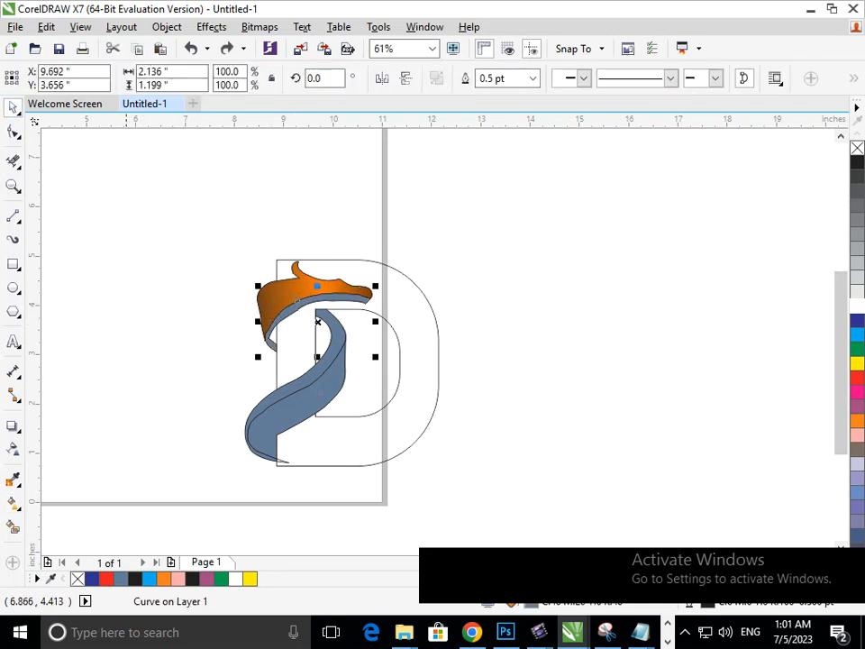
pyautogui.click(46, 26)
pyautogui.click(90, 260)
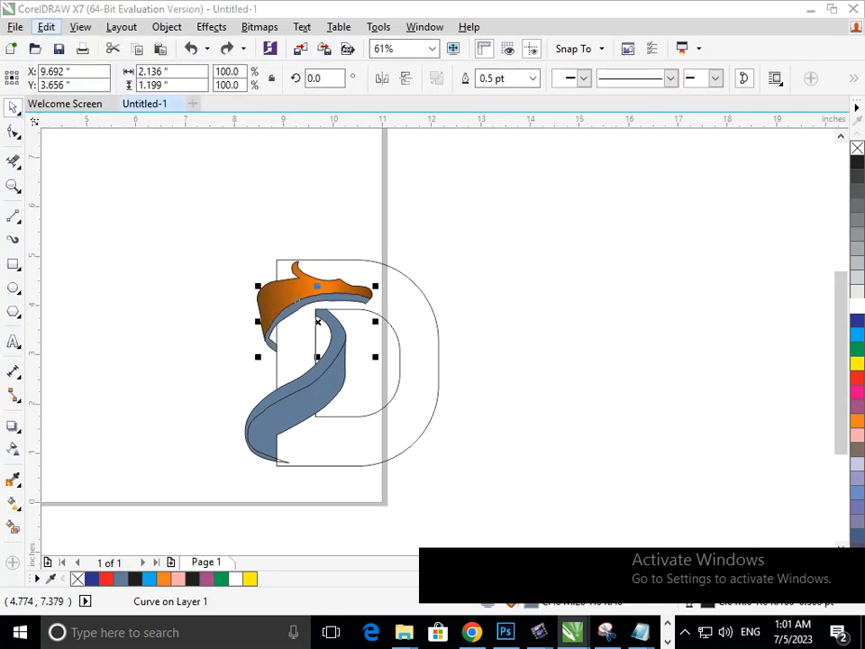
pyautogui.click(297, 300)
pyautogui.click(450, 349)
pyautogui.click(293, 290)
pyautogui.click(546, 298)
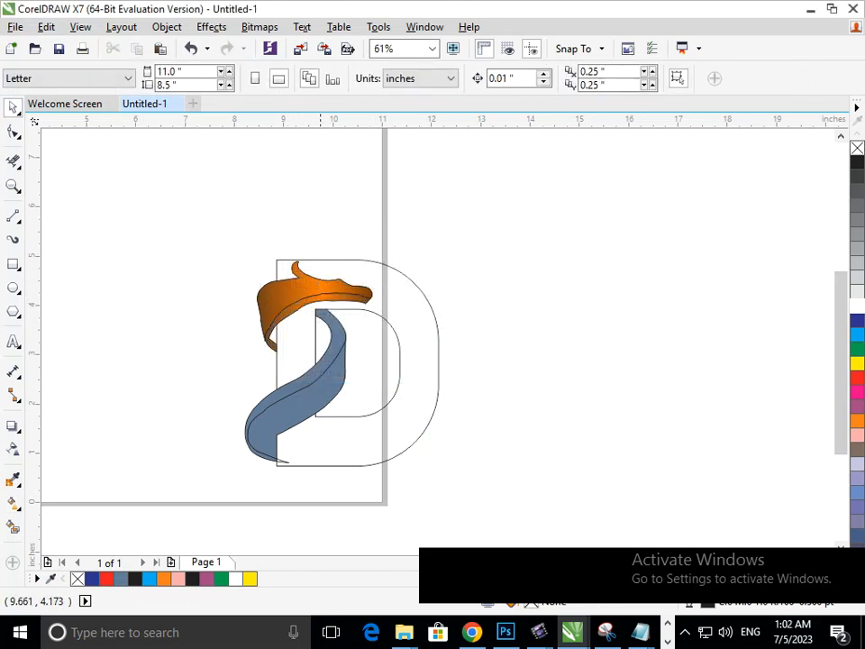
pyautogui.click(320, 299)
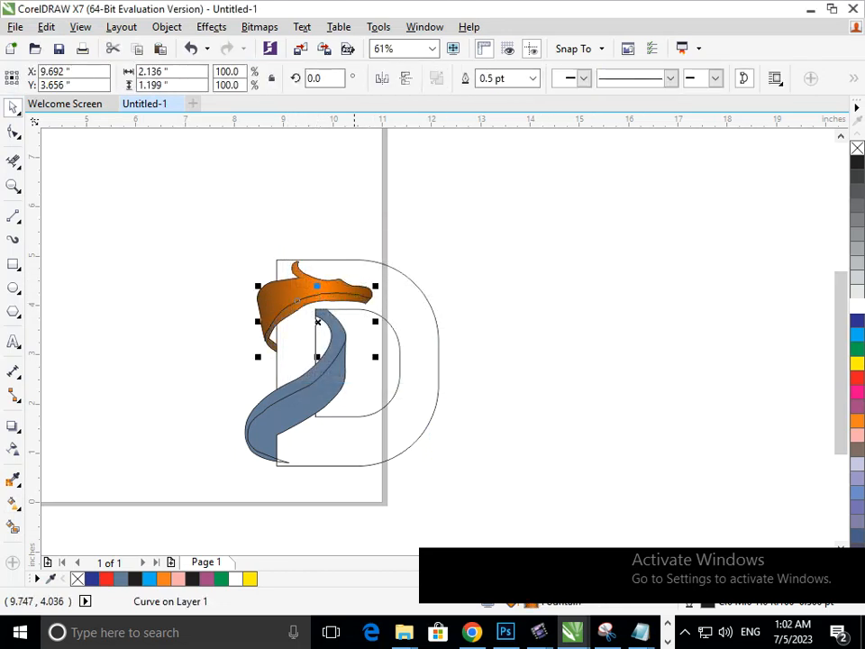
pyautogui.click(507, 331)
# - Copy the ornament's orange gradient fill onto the ribbon's wide lower band
pyautogui.click(332, 383)
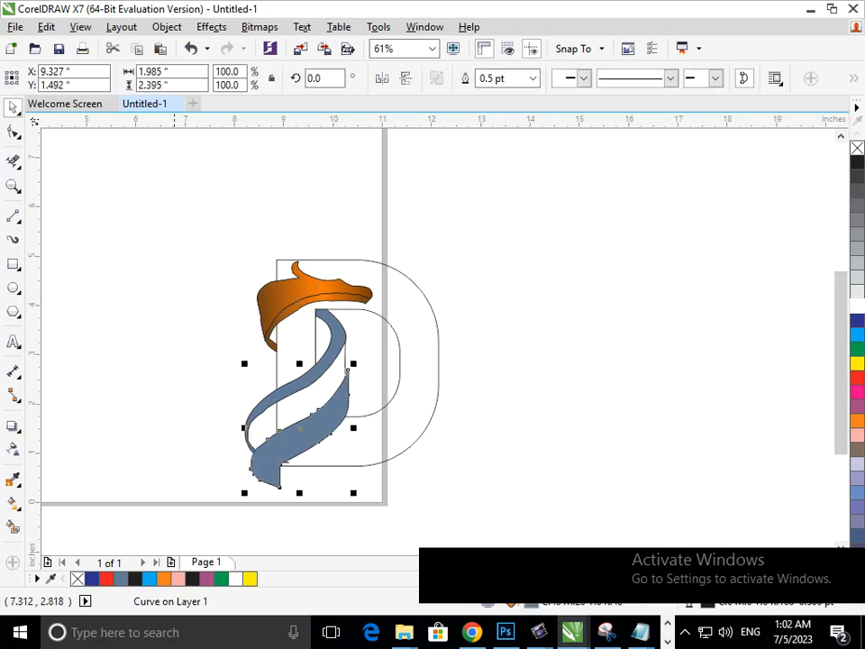
pyautogui.click(46, 26)
pyautogui.click(108, 261)
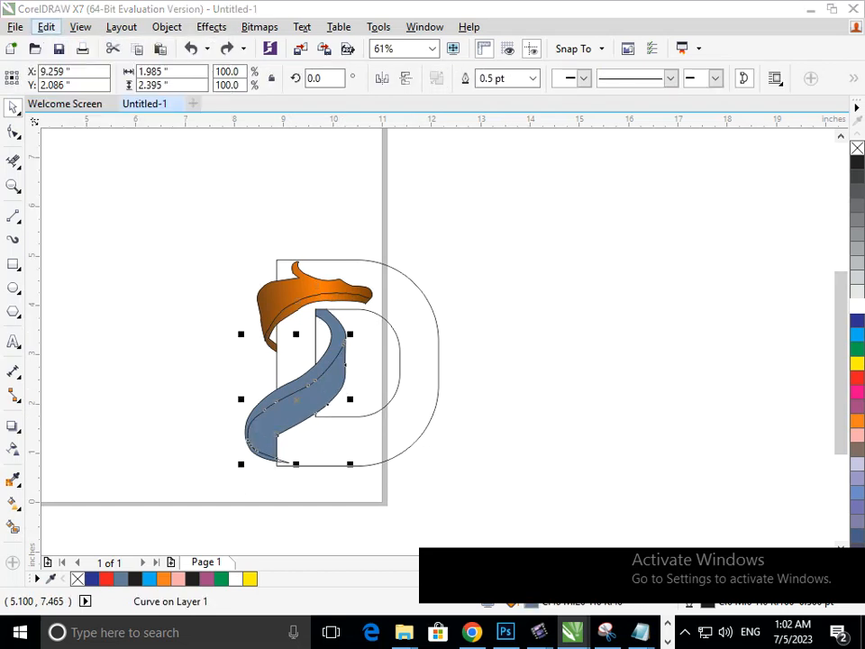
pyautogui.press('Return')
pyautogui.click(322, 395)
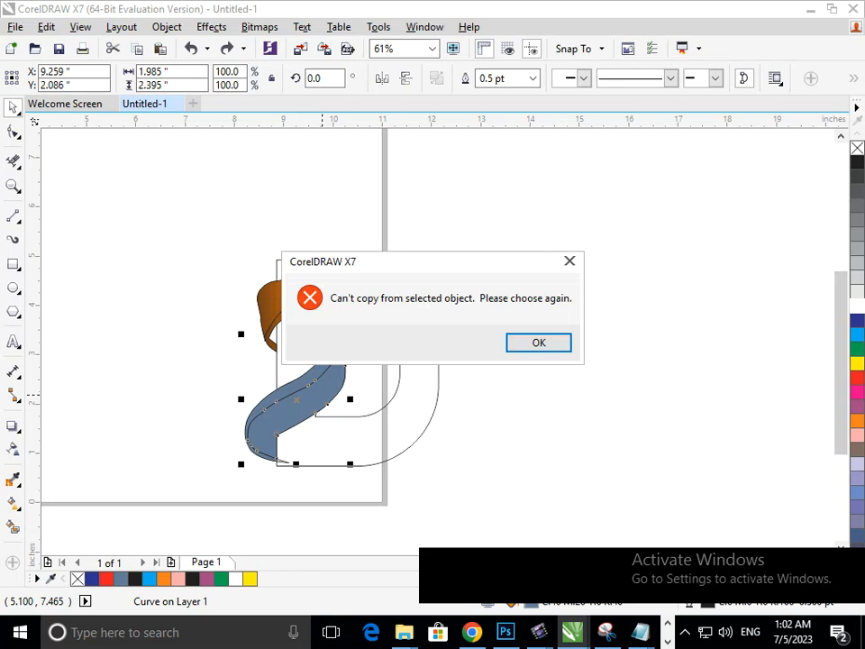
pyautogui.click(538, 343)
pyautogui.click(321, 293)
pyautogui.click(543, 330)
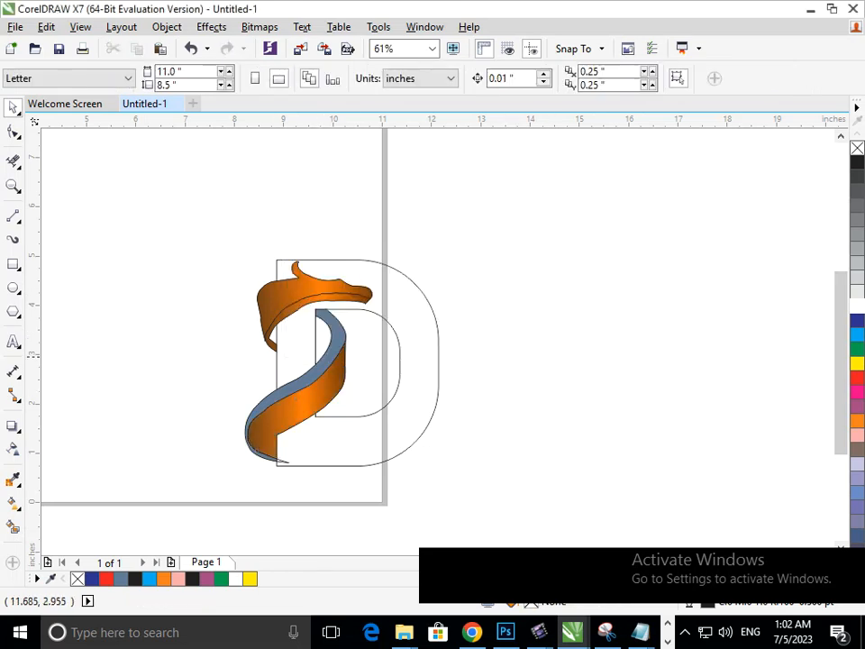
# - Copy the ornament's orange gradient fill onto the ribbon's narrow upper band
pyautogui.click(329, 357)
pyautogui.hotkey('ctrl', 'z')
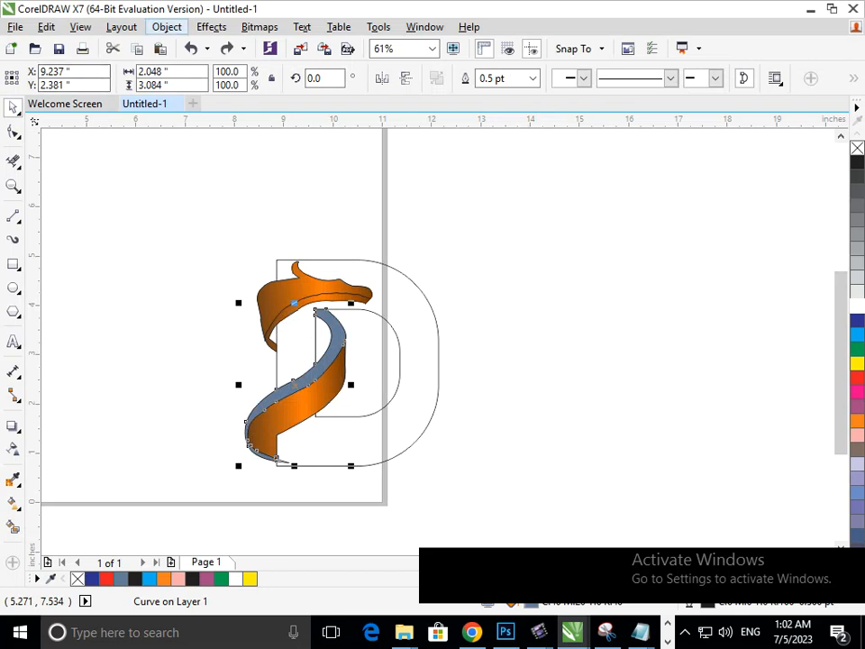
pyautogui.click(46, 26)
pyautogui.click(72, 259)
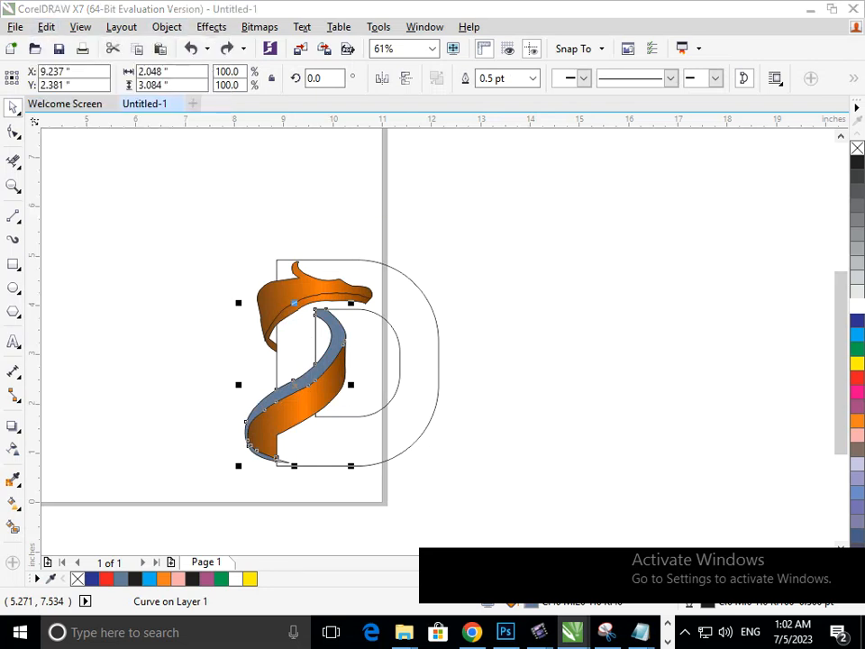
pyautogui.press('Return')
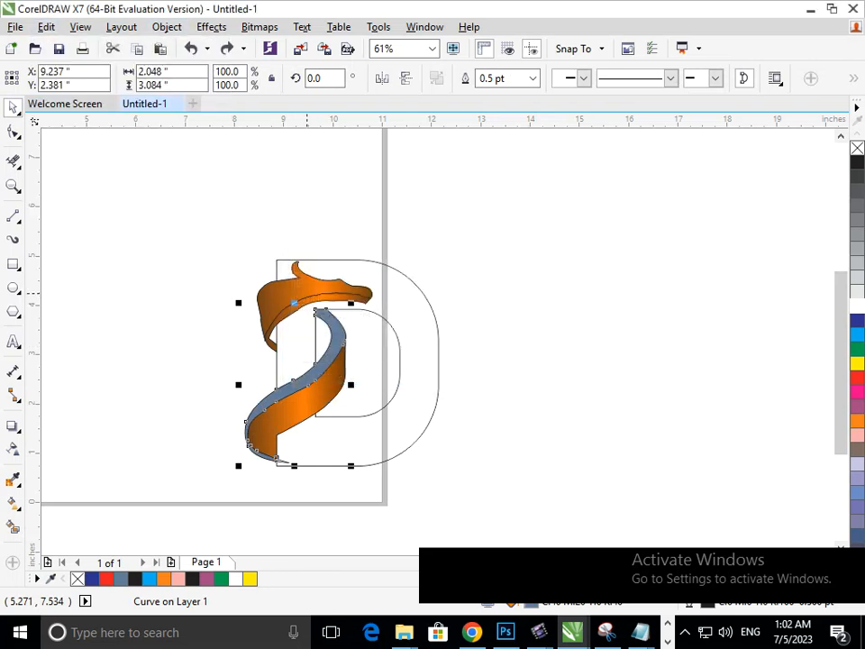
pyautogui.click(304, 291)
pyautogui.click(570, 388)
# - Reverse the gradient direction on the ribbon's narrow upper band
pyautogui.click(307, 373)
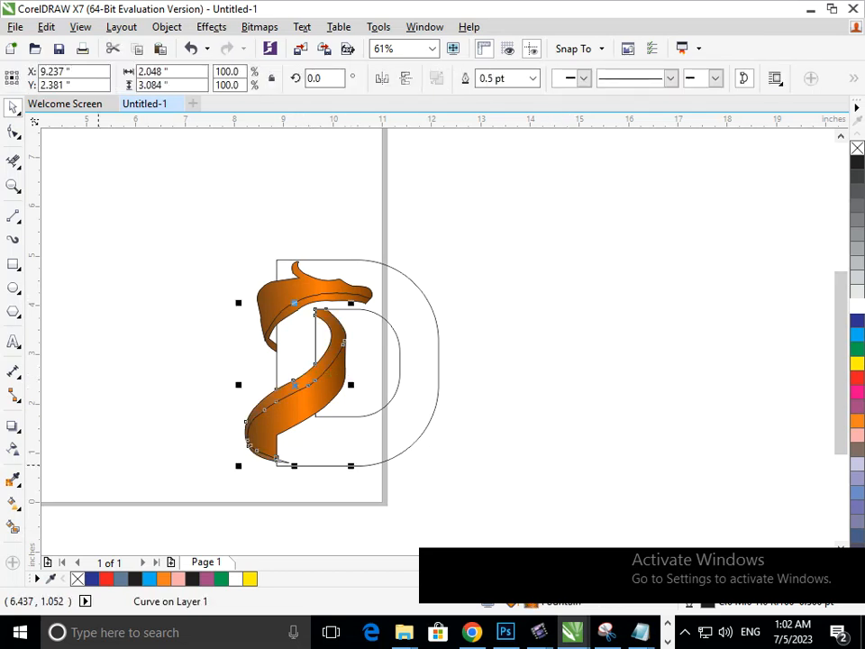
pyautogui.click(13, 502)
pyautogui.click(72, 501)
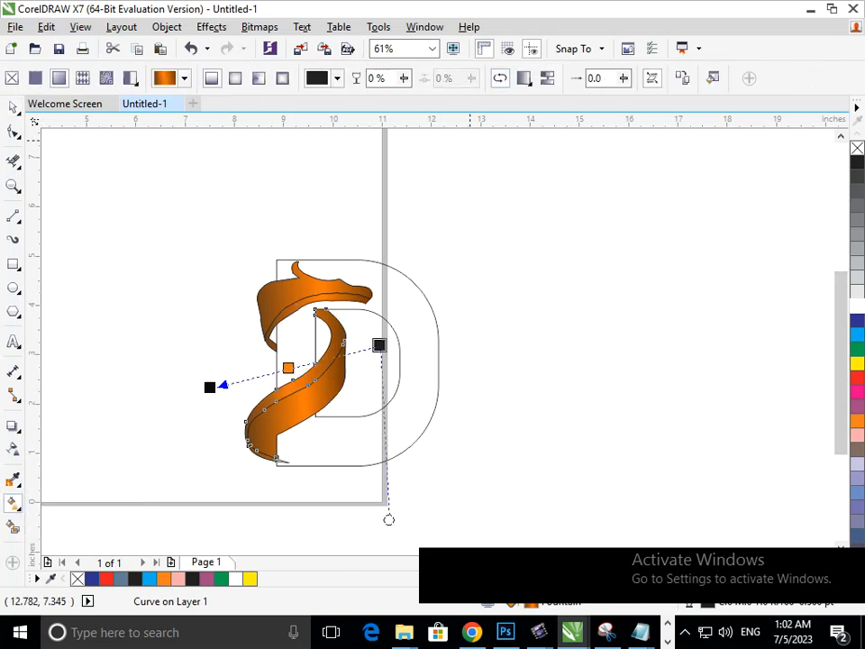
pyautogui.click(14, 106)
pyautogui.click(138, 216)
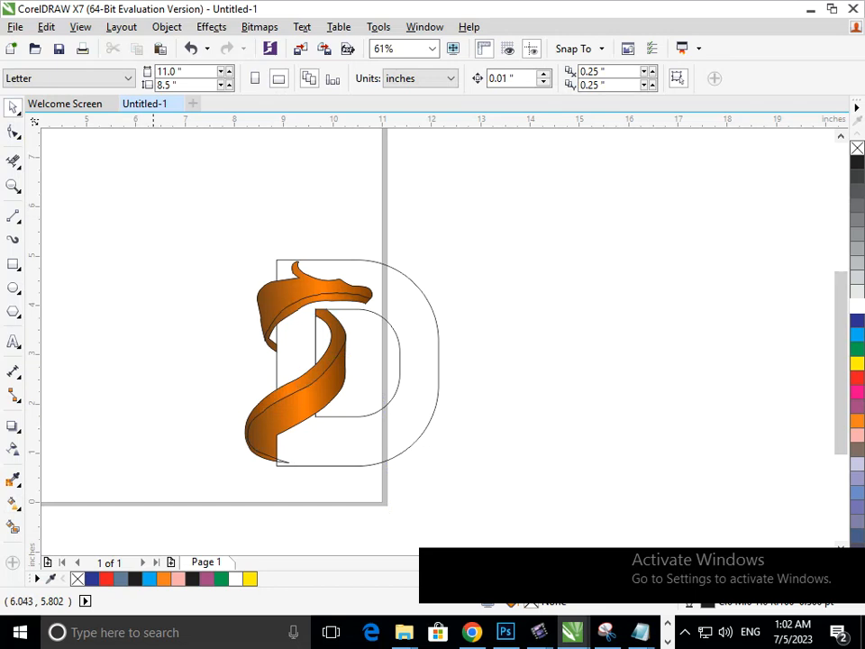
# - Reverse the gradient direction on the strip along the ornament's lower edge
pyautogui.click(298, 306)
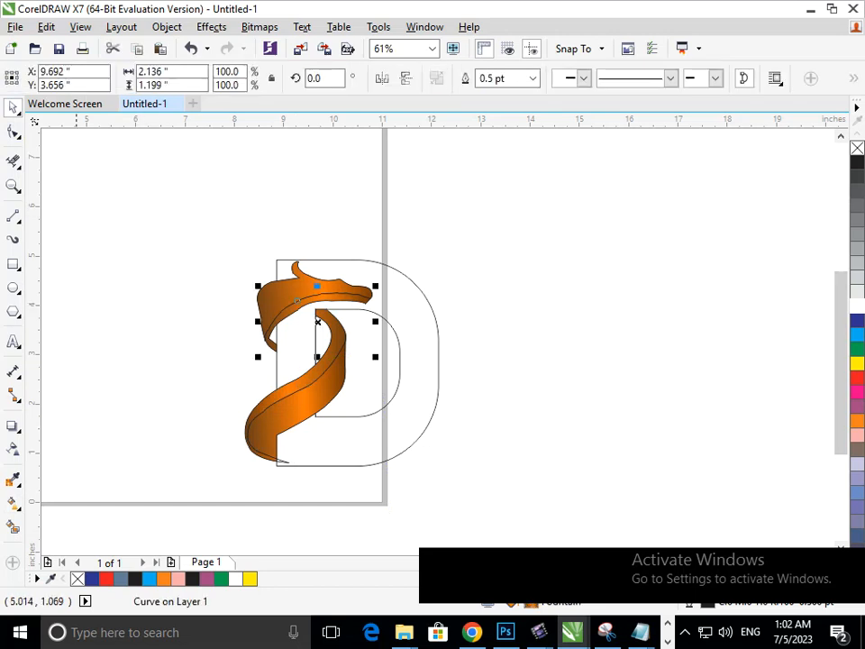
pyautogui.click(14, 502)
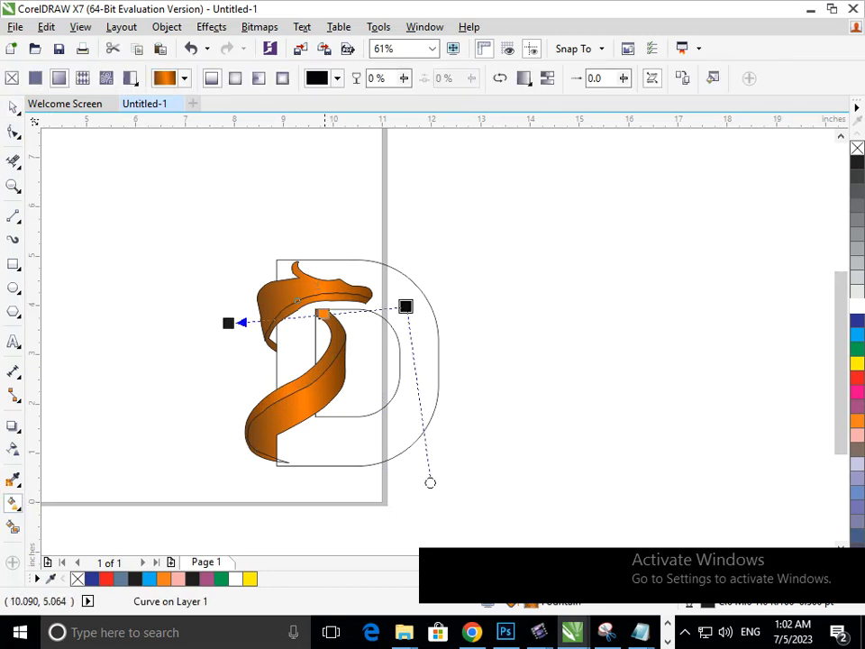
pyautogui.click(501, 79)
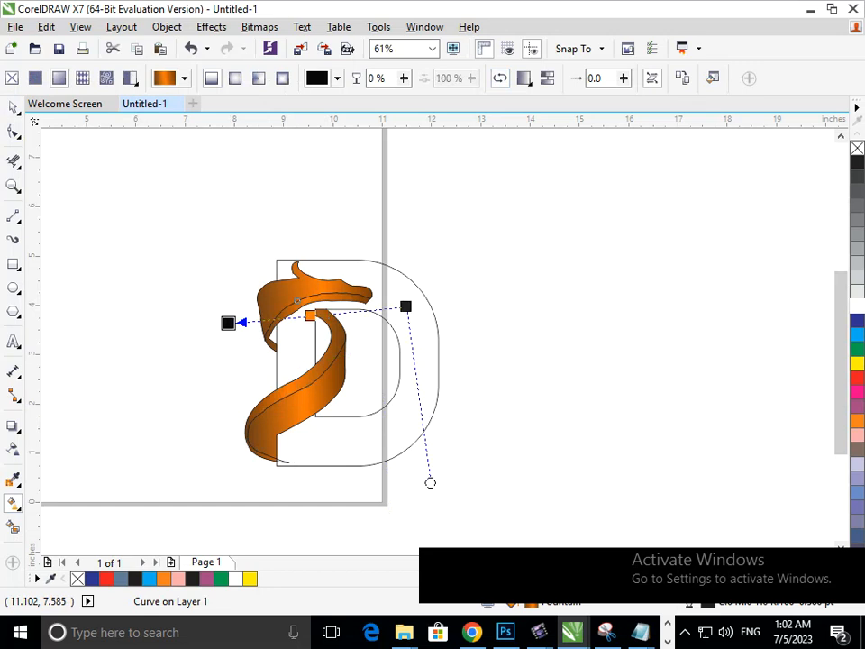
pyautogui.click(14, 107)
pyautogui.click(472, 425)
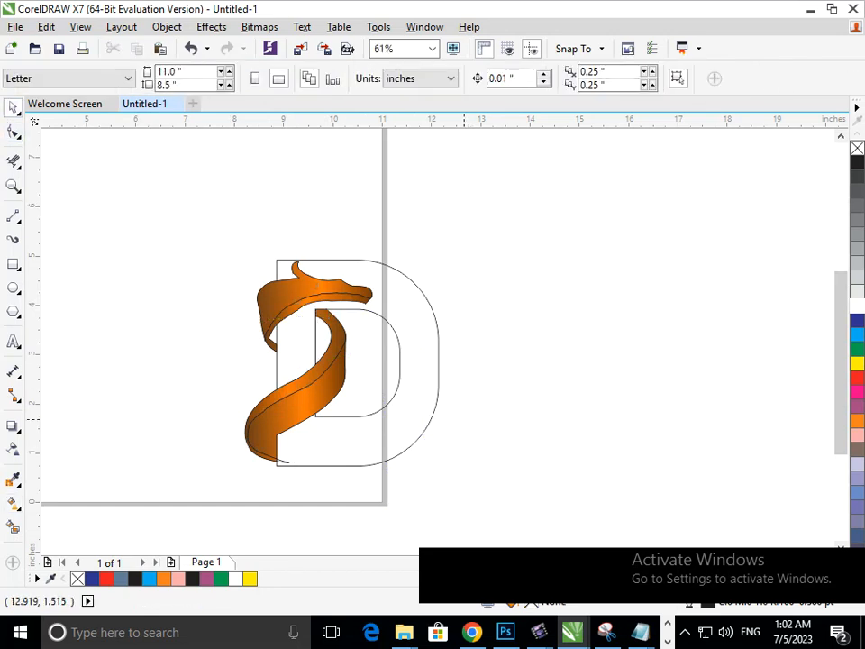
# - Remove the outline from all the orange ornament and ribbon pieces
pyautogui.moveTo(247, 234); pyautogui.dragTo(396, 467)
pyautogui.click(705, 77)
pyautogui.click(671, 92)
pyautogui.click(602, 276)
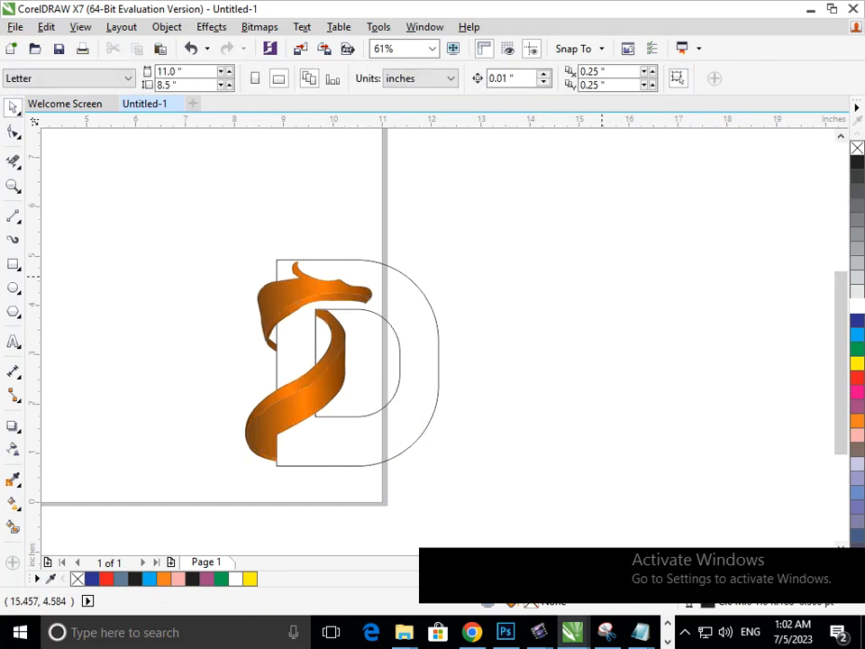
# - Nudge the ribbon's wide lower band 0.01 inch to the left against the upper band
pyautogui.click(323, 395)
pyautogui.press('Up')
pyautogui.press('Up')
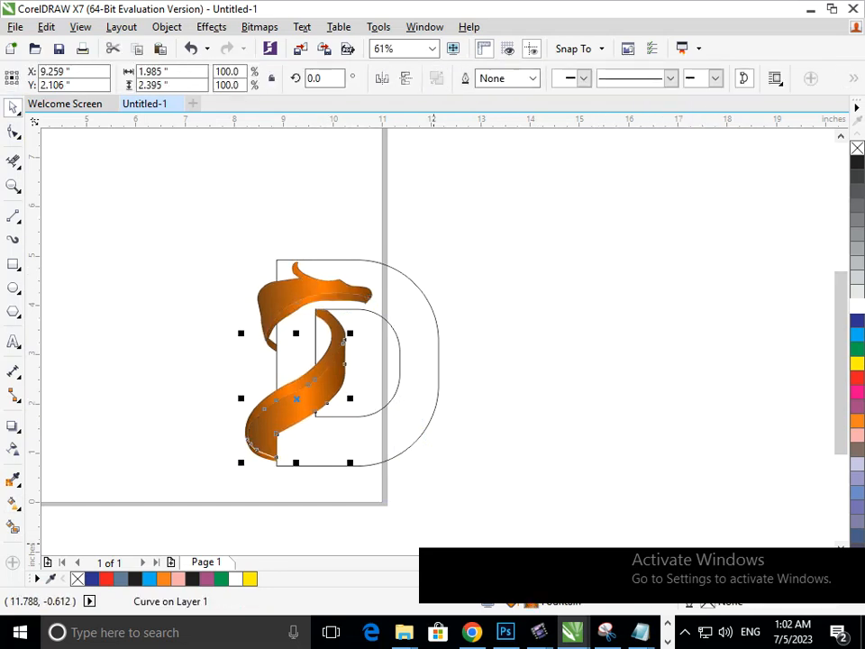
pyautogui.press('Left')
pyautogui.press('Down')
pyautogui.press('Down')
pyautogui.press('Escape')
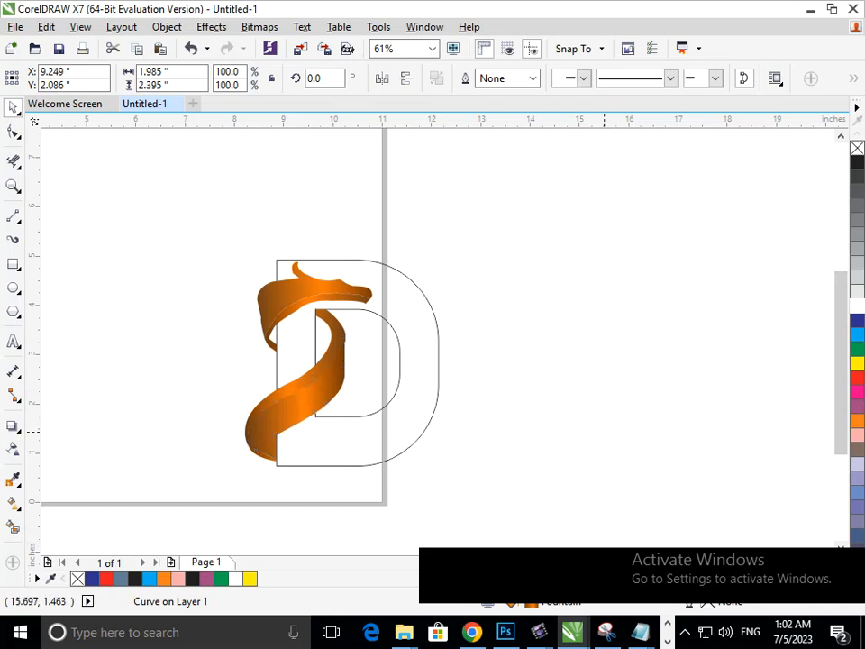
# - Nudge the ornament's lower strip up 0.01 inch against the main ornament shape
pyautogui.click(291, 308)
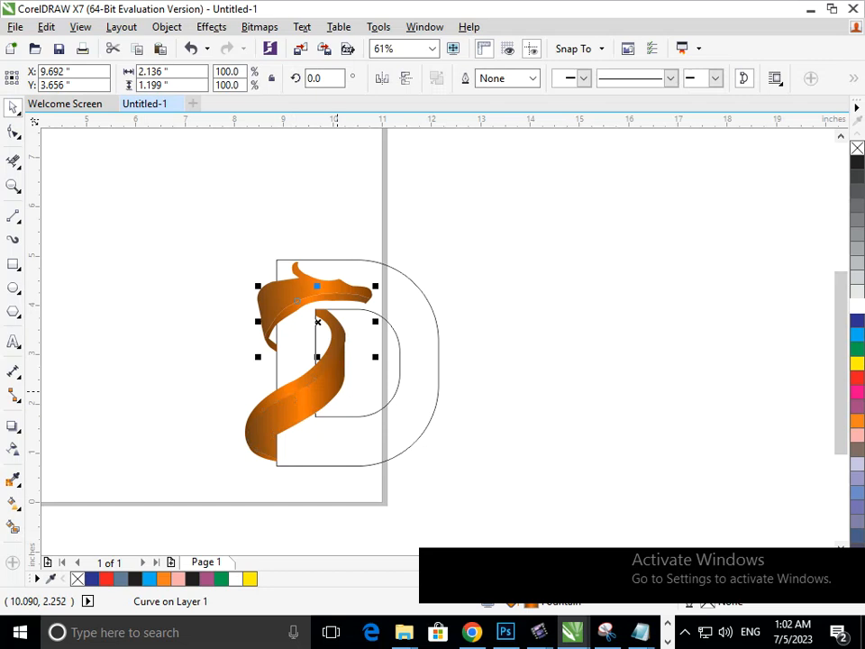
pyautogui.press('Up')
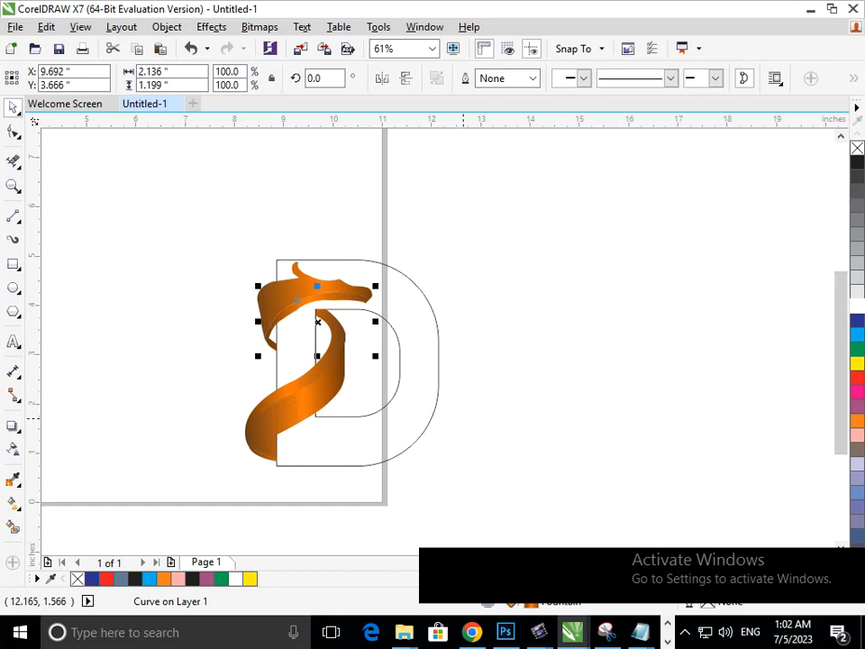
pyautogui.press('Escape')
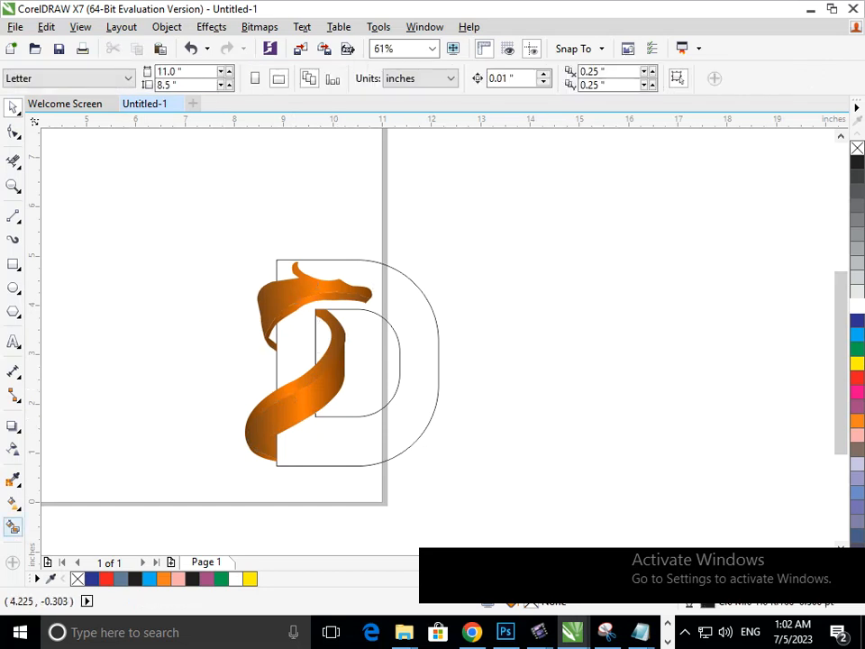
# - Smart-fill the body of the letter D around the orange pieces with blue-grey and a 0.5 pt outline
pyautogui.click(13, 527)
pyautogui.click(310, 448)
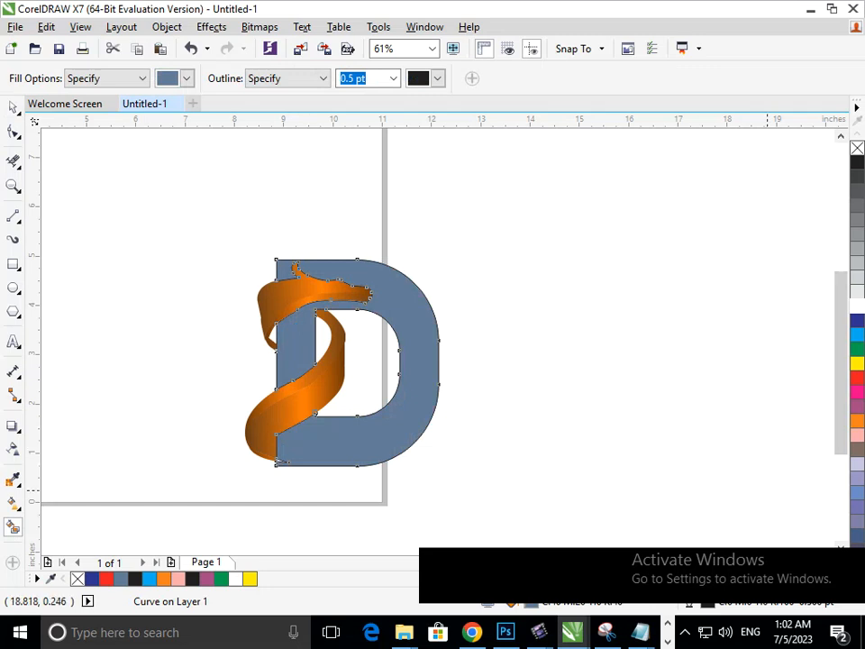
# - Try black, blue, red and orange fills on the body of the letter D
pyautogui.click(857, 163)
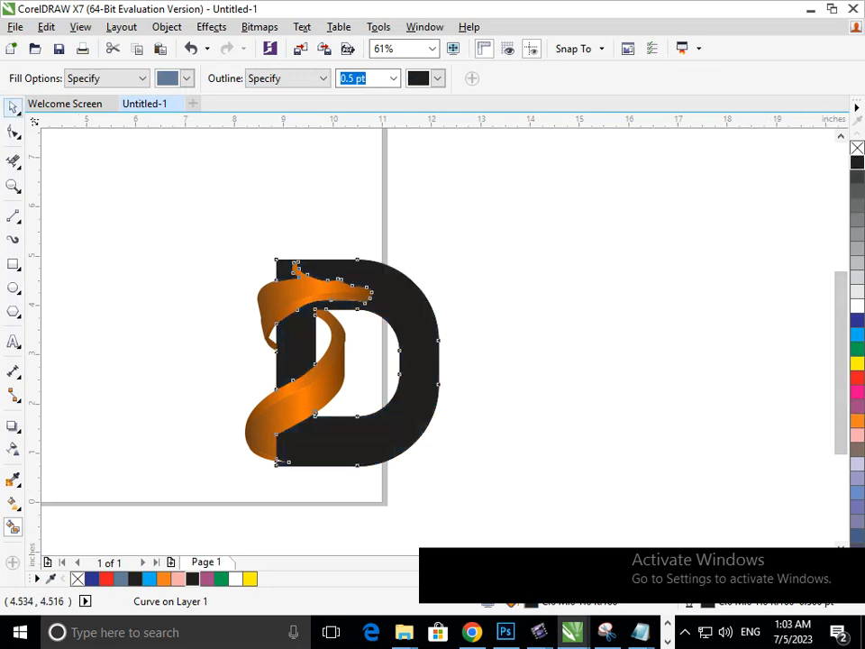
pyautogui.click(13, 107)
pyautogui.click(175, 318)
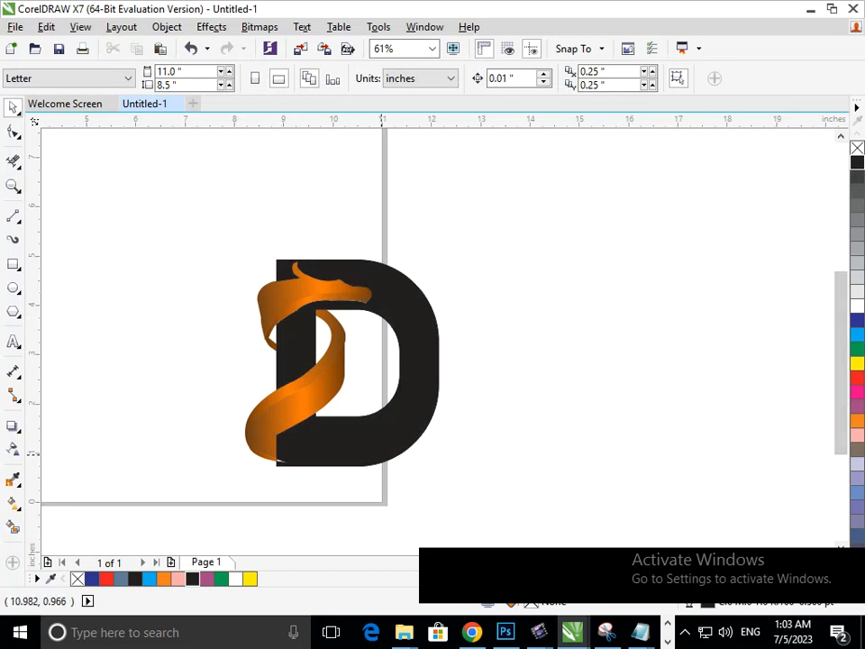
pyautogui.click(384, 451)
pyautogui.click(857, 320)
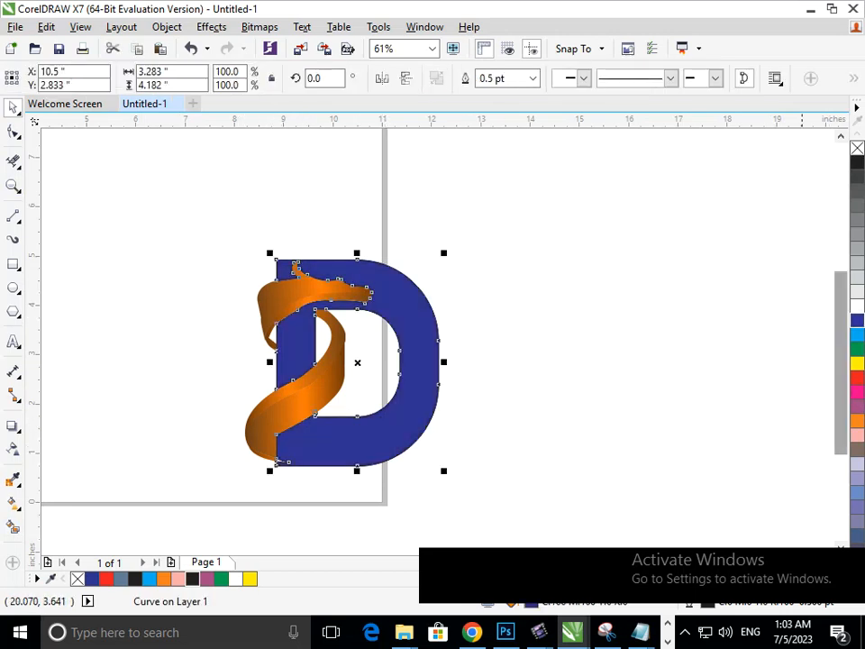
pyautogui.click(857, 378)
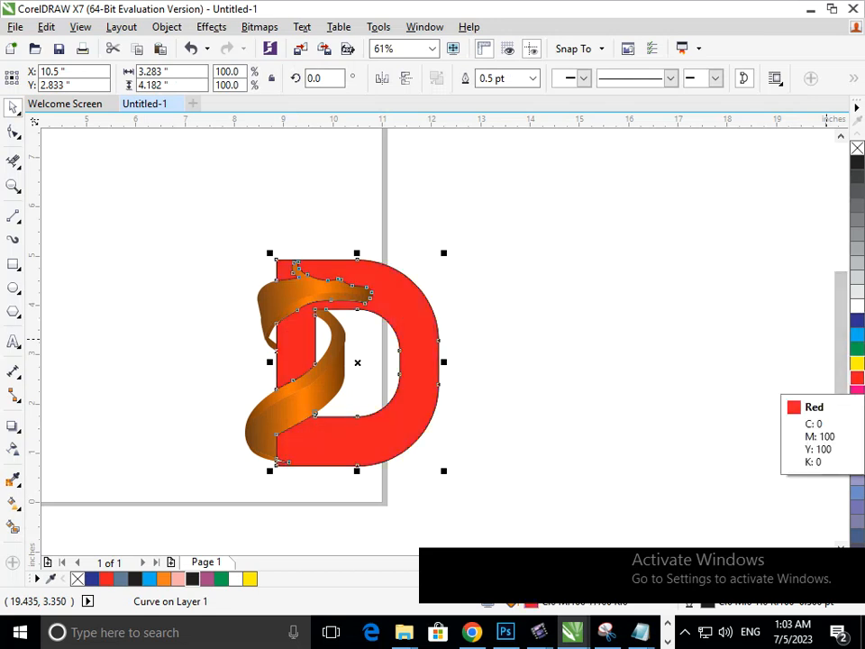
pyautogui.click(857, 420)
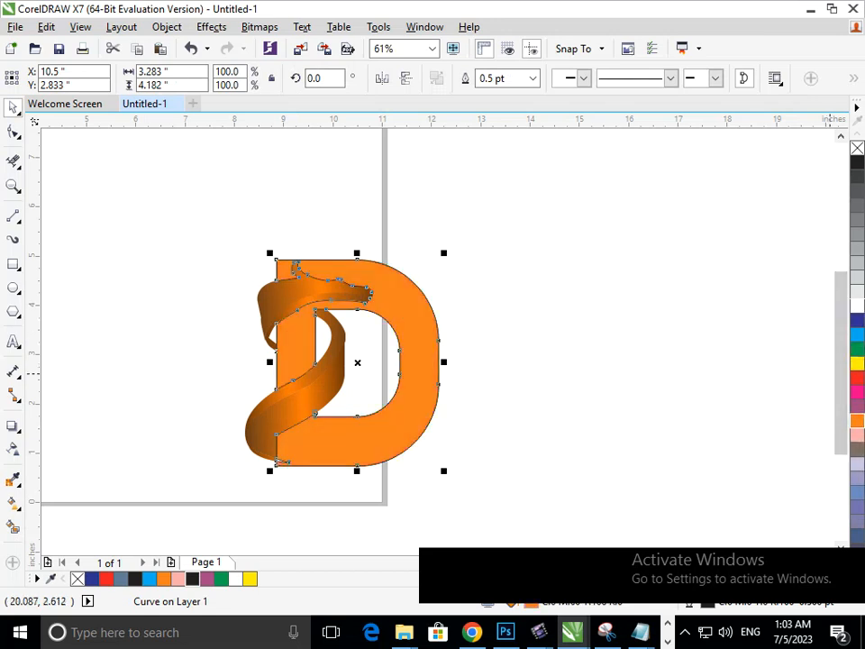
# - Fill the body of the letter D with dark grey
pyautogui.click(857, 177)
pyautogui.click(609, 278)
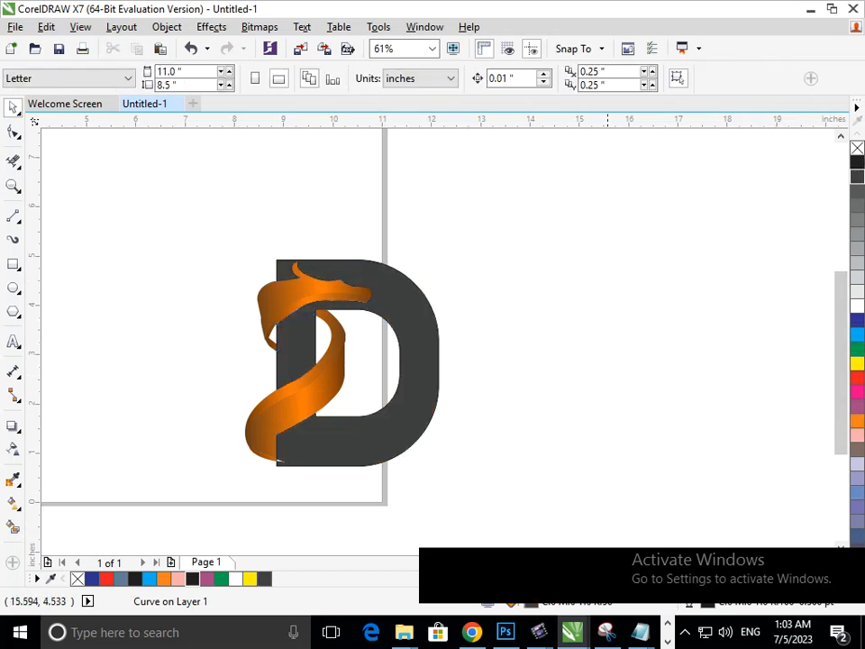
# - Delete the leftover artwork lying outside the page beside the finished D logo
pyautogui.moveTo(416, 361); pyautogui.dragTo(428, 374)
pyautogui.scroll(-2, 446, 390)
pyautogui.moveTo(71, 236); pyautogui.dragTo(300, 458)
pyautogui.press('Delete')
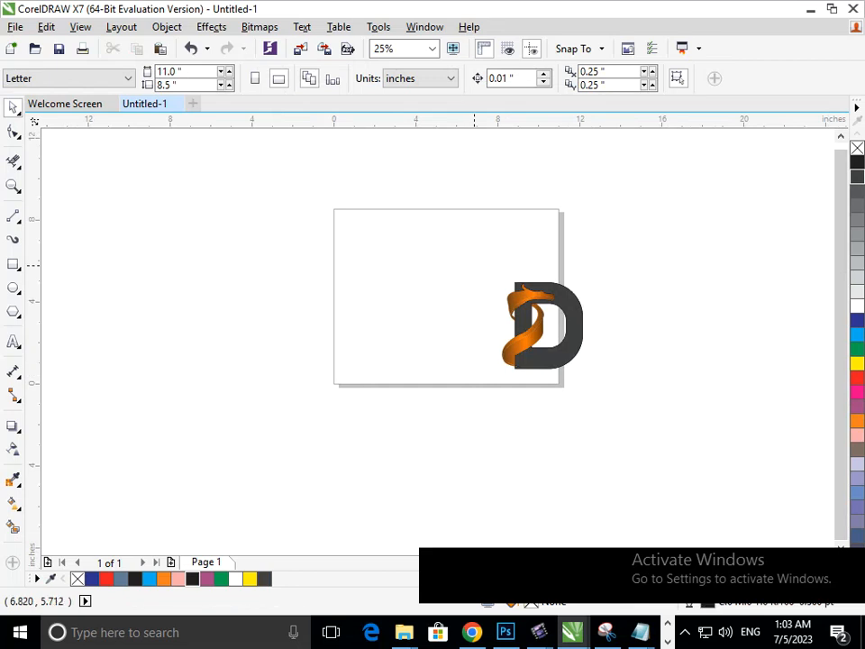
# - Move the complete D logo onto the page and enlarge it to about 166.5%
pyautogui.moveTo(432, 266); pyautogui.dragTo(623, 384)
pyautogui.moveTo(539, 353)
pyautogui.mouseDown()
pyautogui.moveTo(438, 321)
pyautogui.moveTo(448, 318)
pyautogui.moveTo(383, 360)
pyautogui.moveTo(359, 365)
pyautogui.mouseUp()
pyautogui.click(361, 445)
# - Shift the inner corner node of the ornament's lower strip slightly toward the D's stem
pyautogui.press('F2')
pyautogui.moveTo(274, 162); pyautogui.dragTo(627, 446)
pyautogui.press('F2')
pyautogui.moveTo(322, 236); pyautogui.dragTo(415, 322)
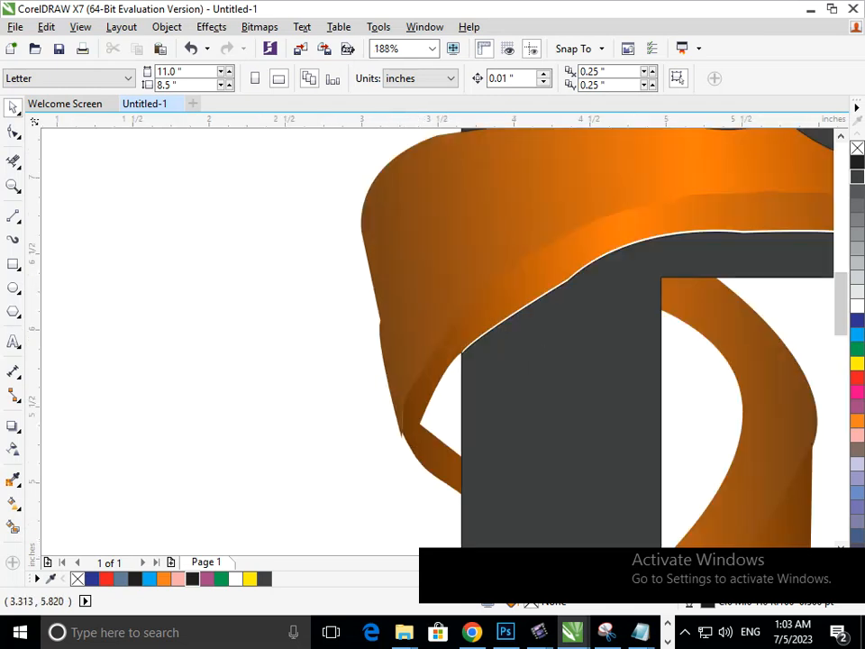
pyautogui.click(14, 131)
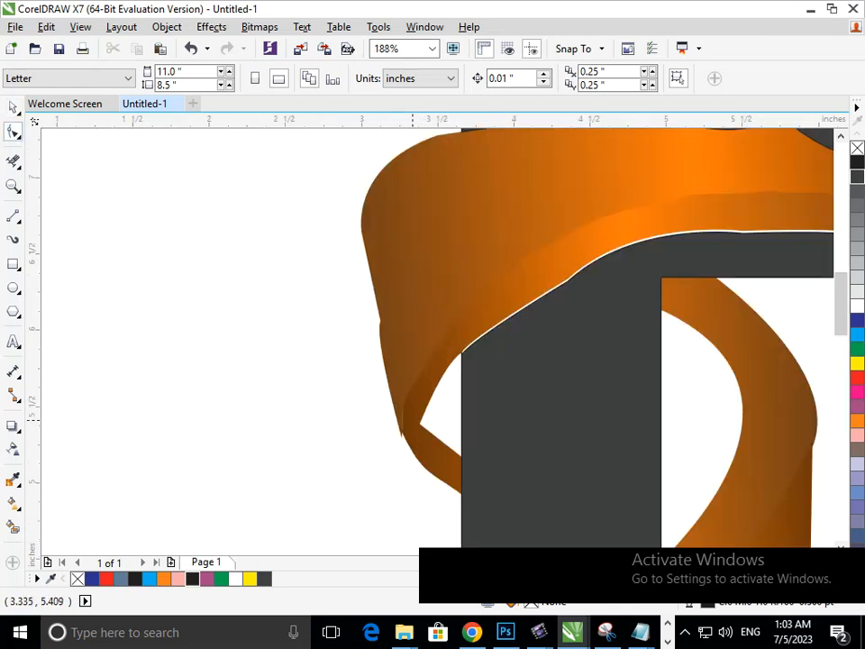
pyautogui.click(418, 428)
pyautogui.moveTo(430, 423); pyautogui.dragTo(422, 424)
pyautogui.moveTo(445, 358); pyautogui.dragTo(449, 348)
pyautogui.moveTo(443, 370); pyautogui.dragTo(447, 351)
pyautogui.moveTo(422, 425); pyautogui.dragTo(431, 424)
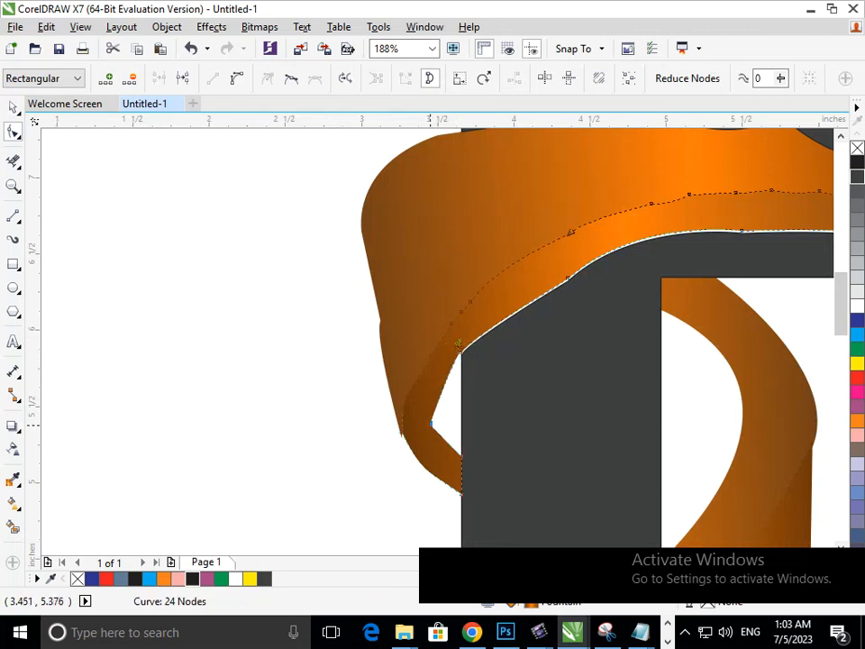
# - Convert the inner edge of the ornament's lower strip to a curve and bend it into a smooth rounded opening
pyautogui.click(236, 78)
pyautogui.moveTo(458, 343); pyautogui.dragTo(432, 397)
pyautogui.moveTo(449, 440); pyautogui.dragTo(441, 450)
pyautogui.moveTo(375, 392); pyautogui.dragTo(485, 480)
pyautogui.press('F3')
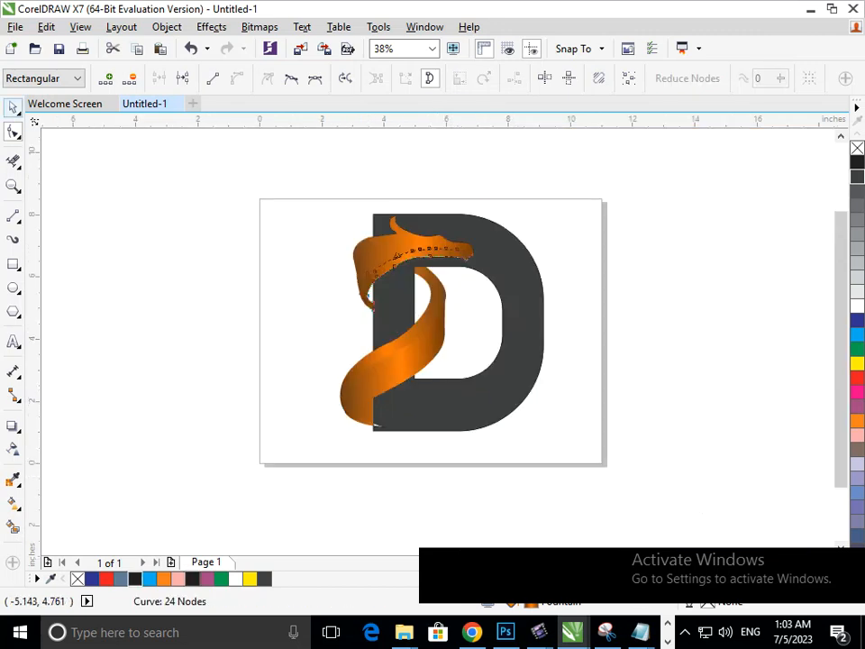
pyautogui.click(13, 108)
pyautogui.click(189, 287)
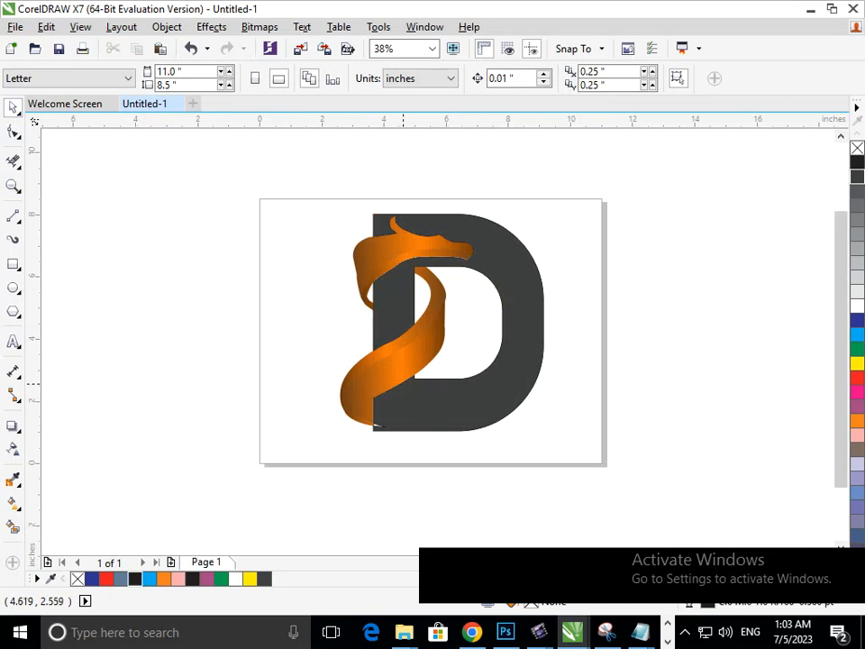
pyautogui.moveTo(398, 264); pyautogui.dragTo(405, 286)
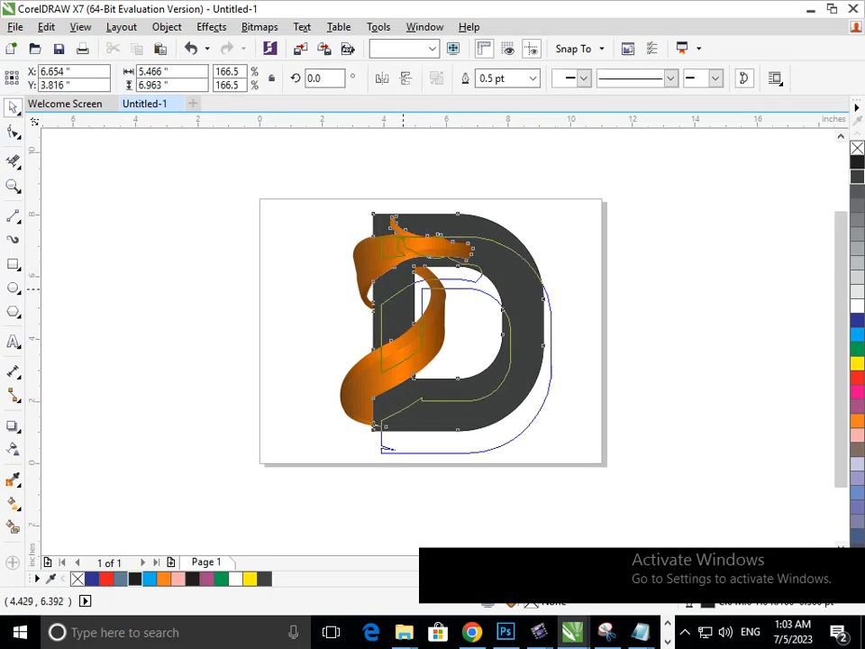
pyautogui.hotkey('ctrl', 'z')
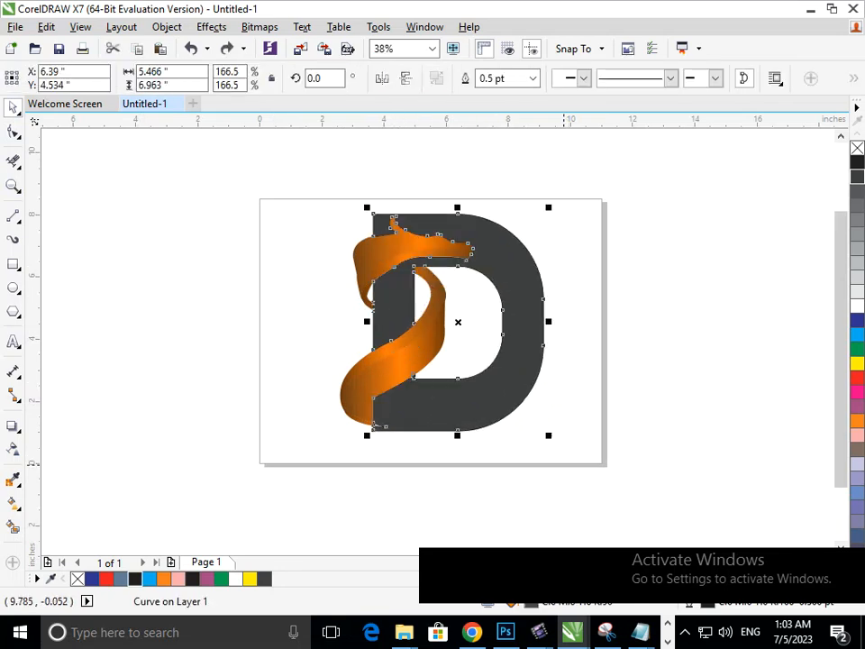
pyautogui.click(546, 478)
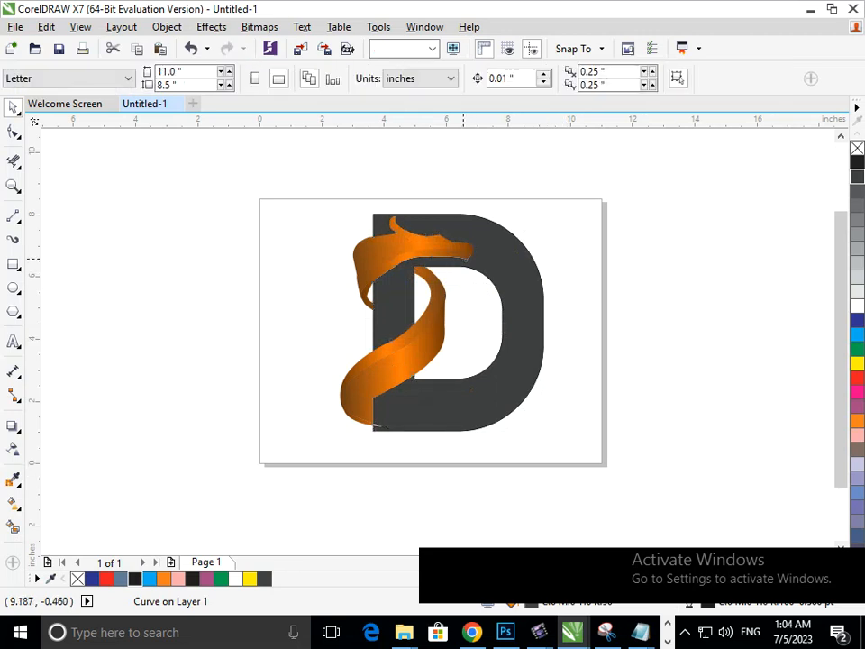
# - Shorten the gradient on the ornament's lower strip by moving both black ends inward
pyautogui.moveTo(450, 256); pyautogui.dragTo(446, 279)
pyautogui.hotkey('ctrl', 'z')
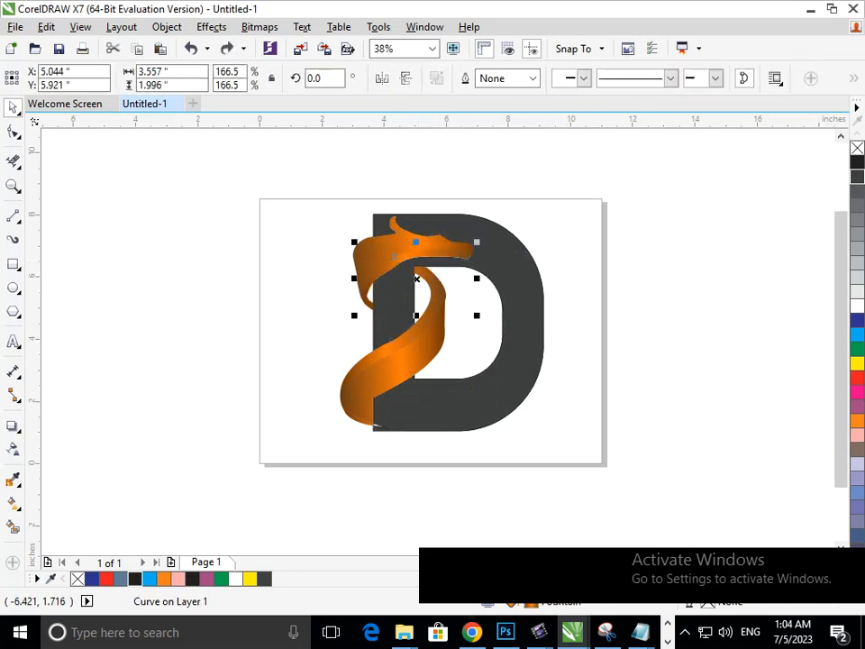
pyautogui.click(14, 503)
pyautogui.click(73, 500)
pyautogui.moveTo(324, 280); pyautogui.dragTo(341, 280)
pyautogui.moveTo(509, 262); pyautogui.dragTo(495, 262)
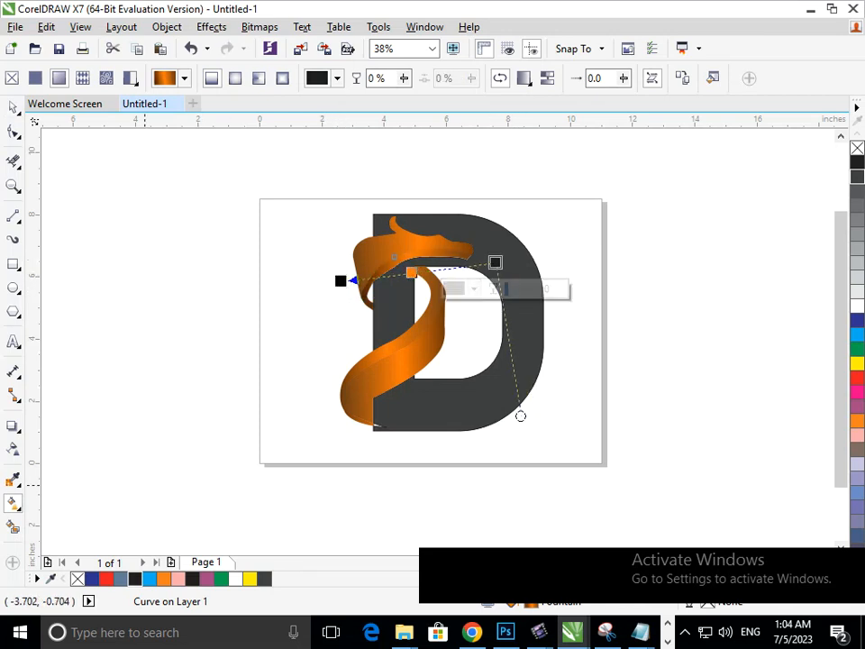
pyautogui.click(13, 107)
pyautogui.click(273, 354)
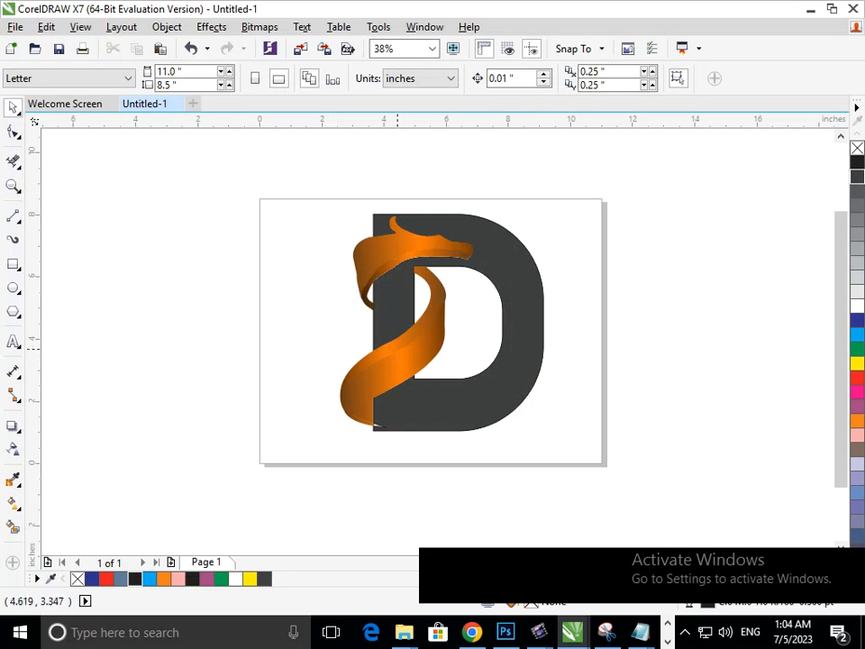
# - Copy only the fill from the ornament's lower strip onto the ribbon's upper band
pyautogui.moveTo(405, 343); pyautogui.dragTo(394, 344)
pyautogui.hotkey('ctrl', 'z')
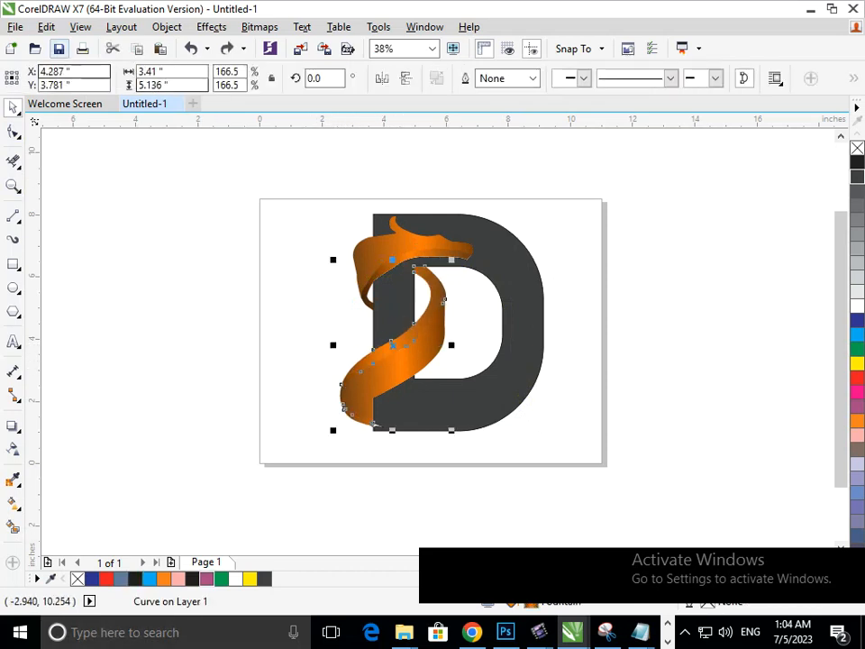
pyautogui.click(46, 27)
pyautogui.click(92, 260)
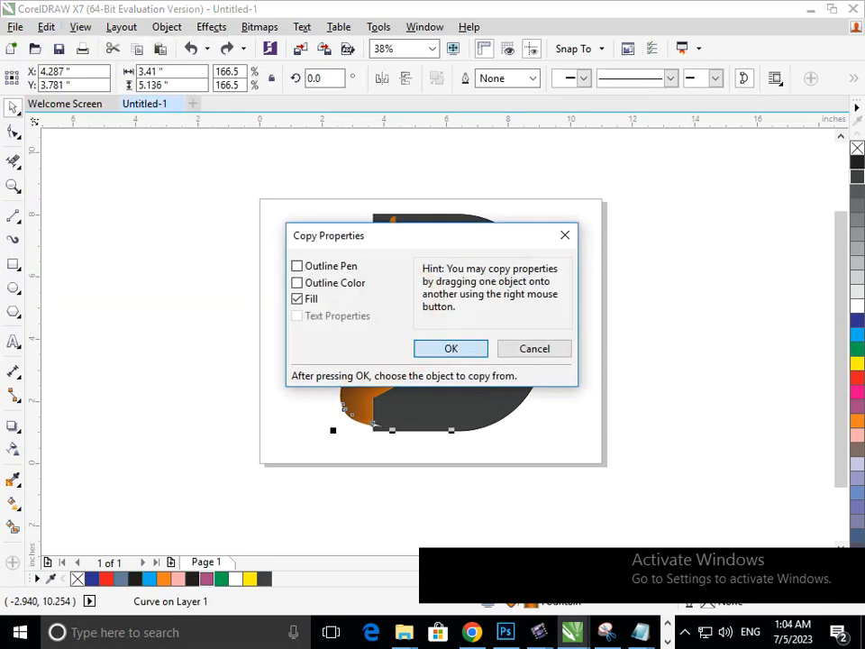
pyautogui.press('Return')
pyautogui.click(389, 264)
pyautogui.click(204, 373)
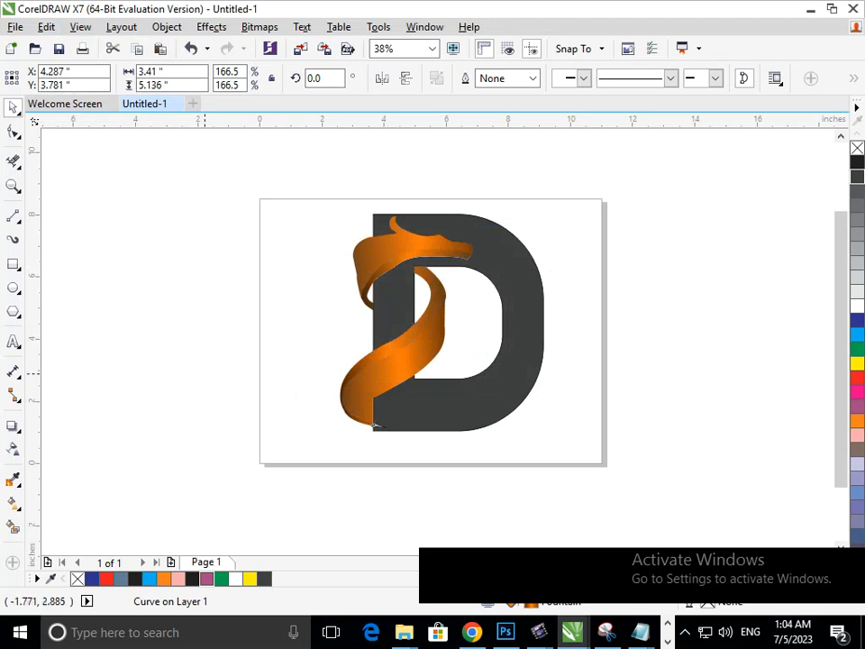
pyautogui.press('F2')
pyautogui.moveTo(364, 402)
pyautogui.mouseDown()
pyautogui.moveTo(402, 431)
pyautogui.moveTo(428, 432)
pyautogui.mouseUp()
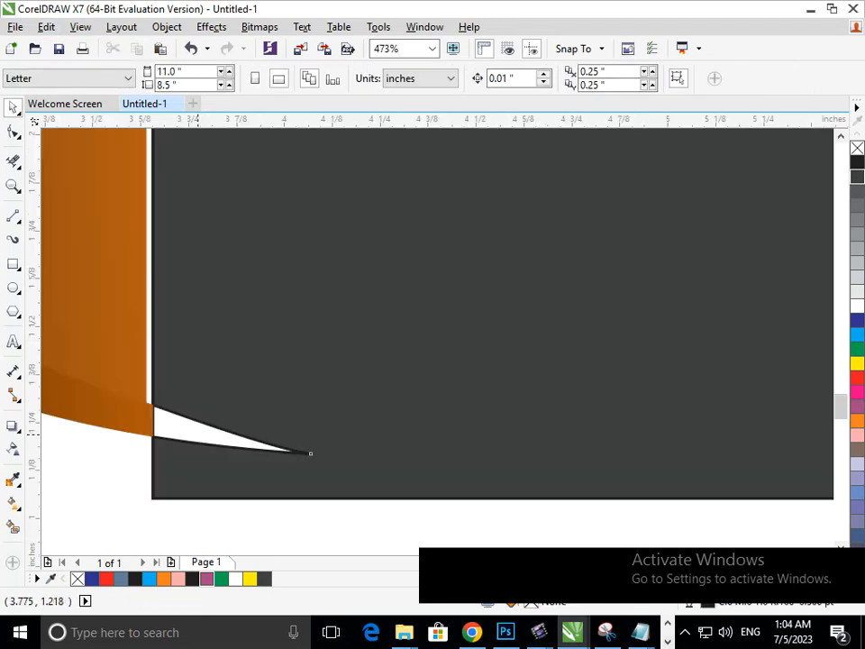
pyautogui.click(181, 446)
pyautogui.moveTo(286, 470)
pyautogui.mouseDown()
pyautogui.moveTo(305, 465)
pyautogui.moveTo(279, 515)
pyautogui.moveTo(311, 454)
pyautogui.mouseUp()
pyautogui.moveTo(201, 432); pyautogui.dragTo(180, 510)
pyautogui.hotkey('ctrl', 'z')
pyautogui.moveTo(225, 446); pyautogui.dragTo(177, 528)
pyautogui.hotkey('ctrl', 'z')
# - Close the white notch at the D's lower-left corner by moving its tip node back to the ribbon's edge
pyautogui.moveTo(237, 448); pyautogui.dragTo(267, 530)
pyautogui.hotkey('ctrl', 'z')
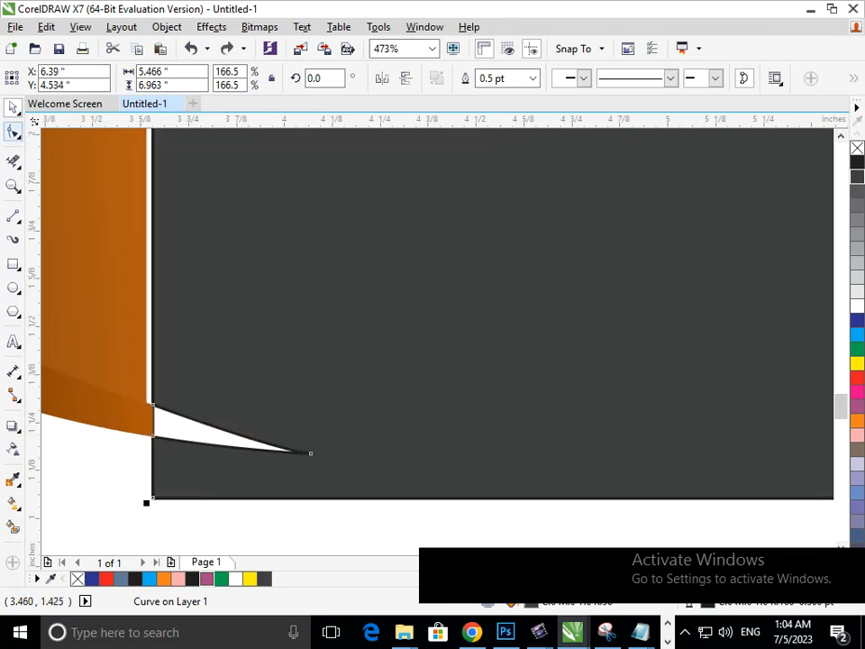
pyautogui.press('F10')
pyautogui.moveTo(311, 452); pyautogui.dragTo(150, 436)
pyautogui.press('F3')
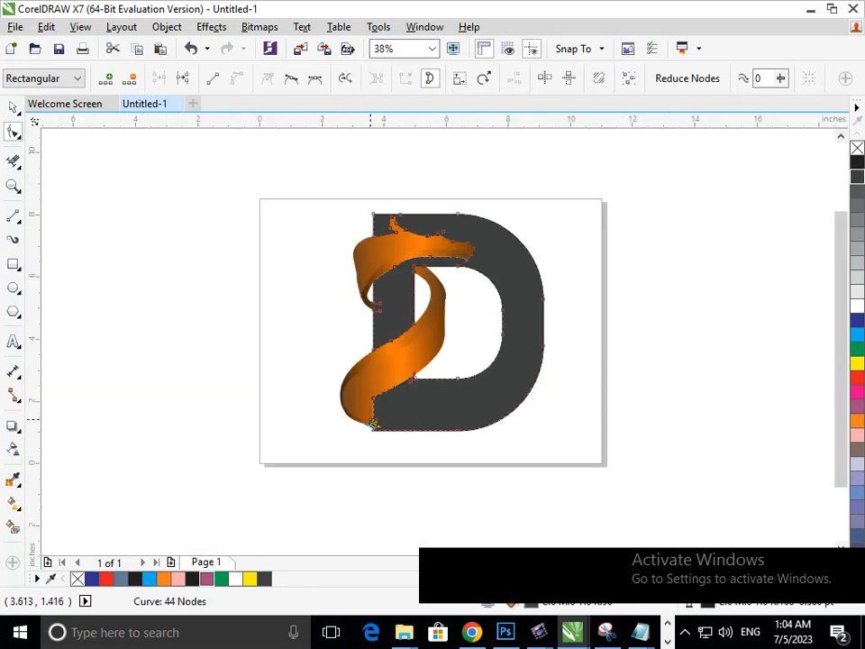
pyautogui.click(13, 107)
pyautogui.click(182, 260)
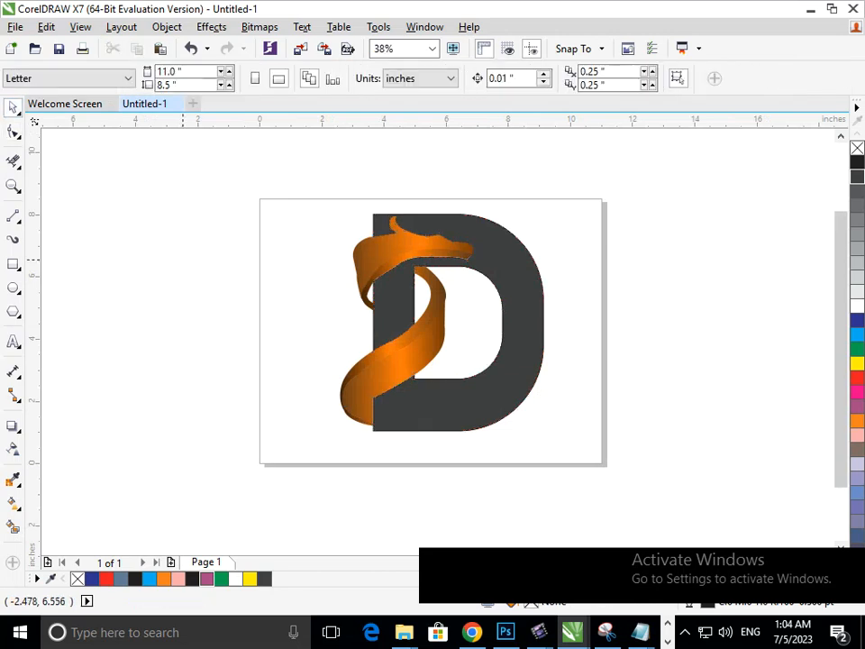
# - Set the middle gradient colour of the ornament's main shape to golden orange #F2AE3A
pyautogui.moveTo(392, 250); pyautogui.dragTo(352, 257)
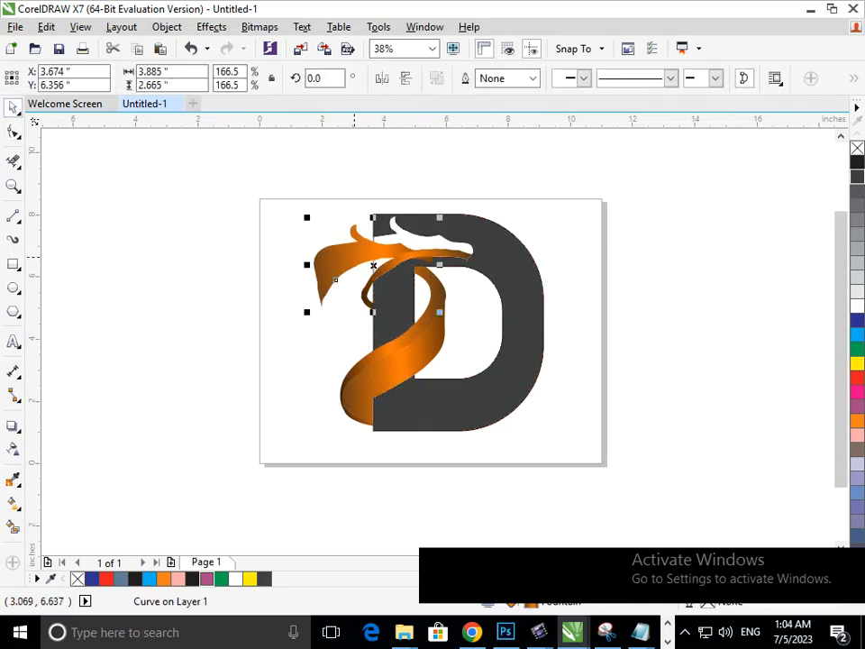
pyautogui.hotkey('ctrl', 'z')
pyautogui.click(12, 502)
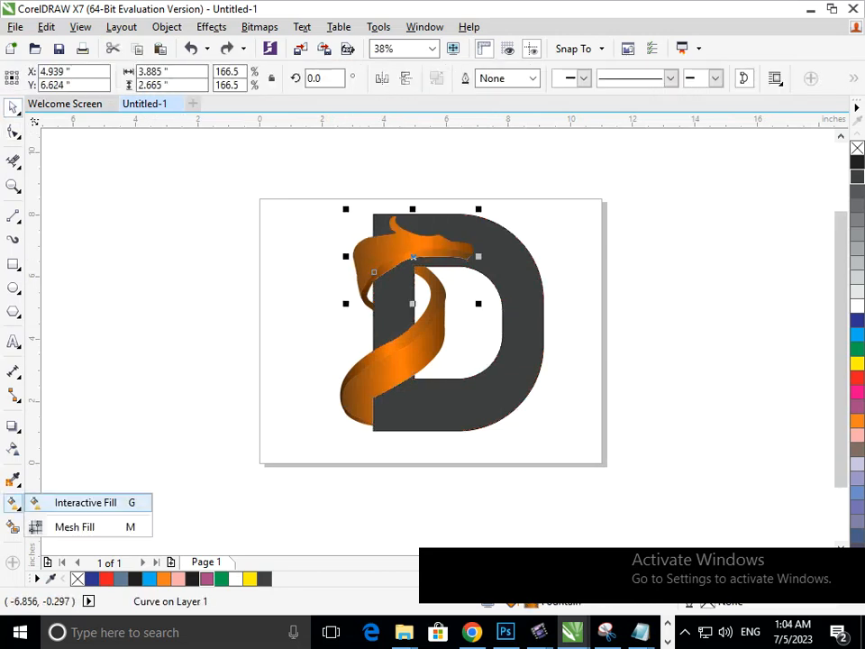
pyautogui.click(86, 502)
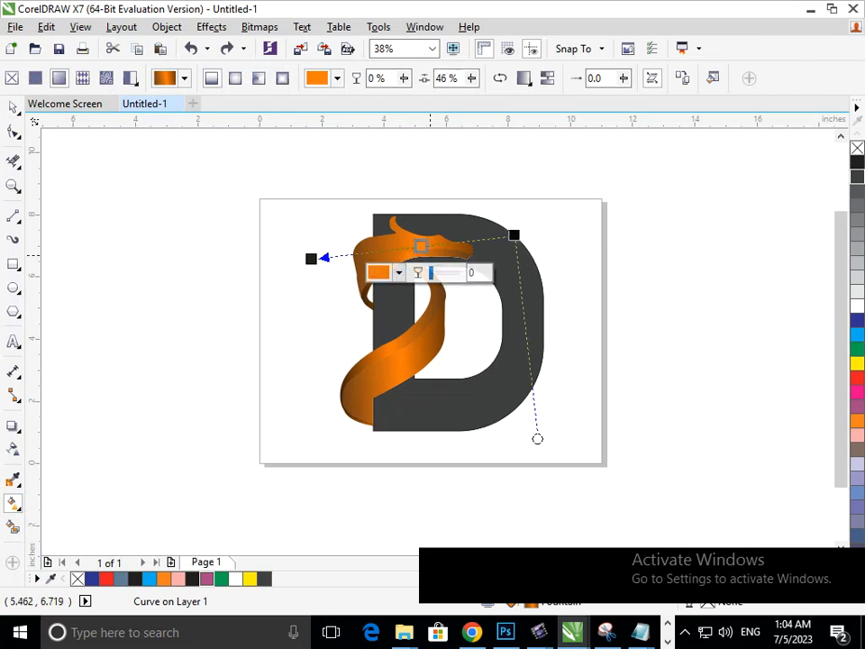
pyautogui.click(398, 272)
pyautogui.moveTo(470, 350)
pyautogui.mouseDown()
pyautogui.moveTo(443, 357)
pyautogui.moveTo(455, 364)
pyautogui.moveTo(457, 388)
pyautogui.moveTo(443, 349)
pyautogui.moveTo(423, 351)
pyautogui.mouseUp()
pyautogui.moveTo(486, 438); pyautogui.dragTo(486, 432)
pyautogui.click(443, 362)
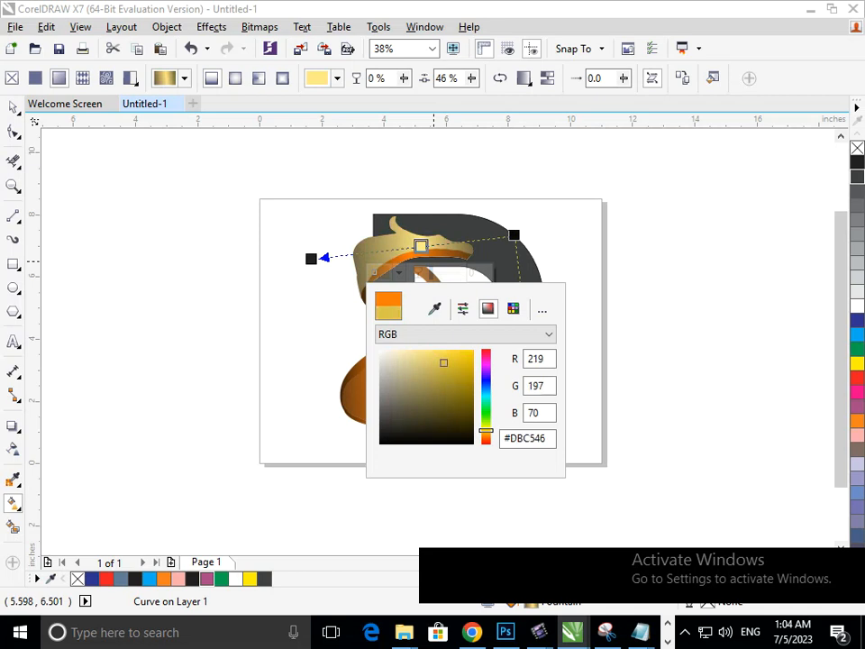
pyautogui.click(451, 365)
pyautogui.moveTo(450, 366); pyautogui.dragTo(452, 359)
pyautogui.moveTo(486, 432); pyautogui.dragTo(486, 436)
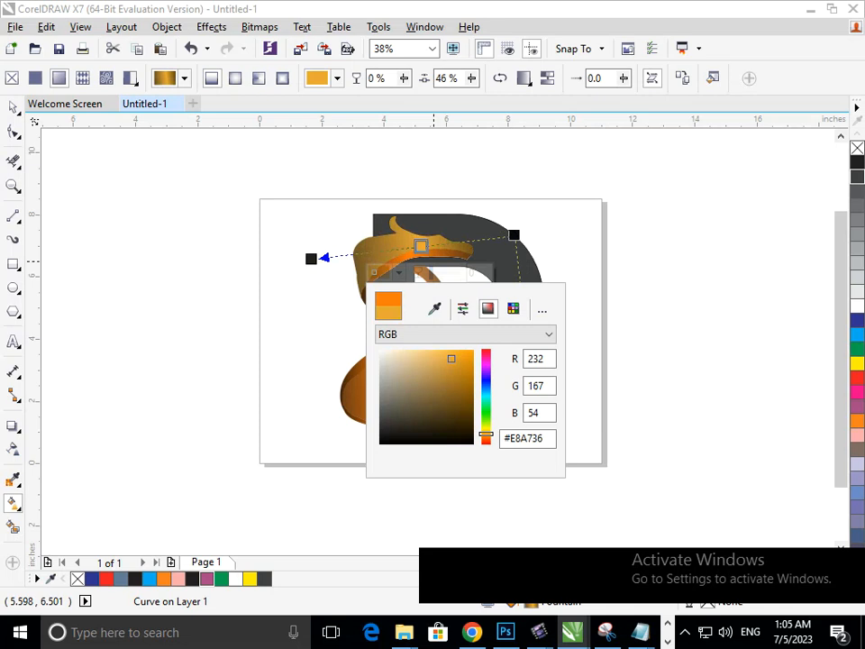
pyautogui.moveTo(451, 359)
pyautogui.mouseDown()
pyautogui.moveTo(440, 353)
pyautogui.moveTo(451, 355)
pyautogui.mouseUp()
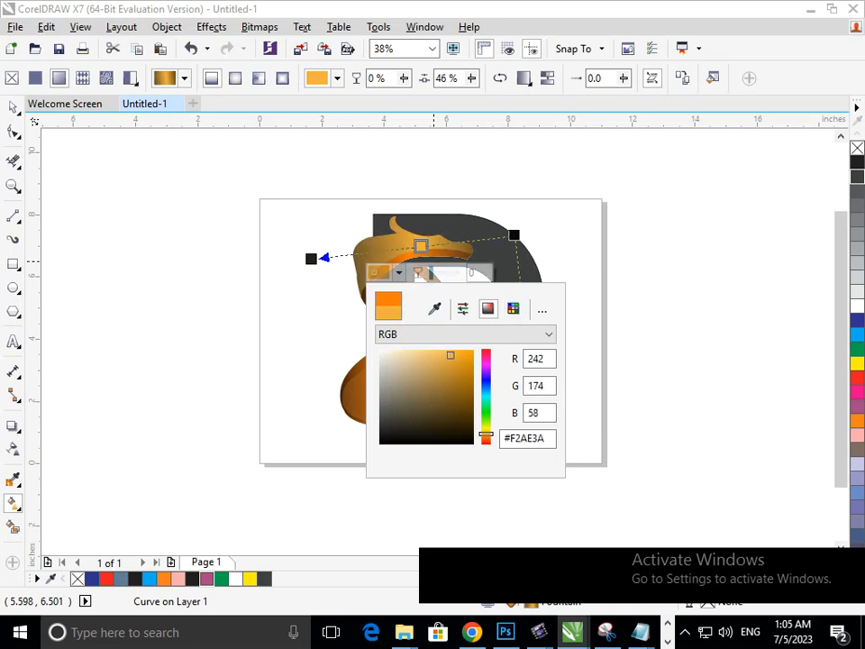
# - Shorten the gradient on the ornament's main shape by bringing both black ends closer to the shape
pyautogui.moveTo(514, 235); pyautogui.dragTo(531, 235)
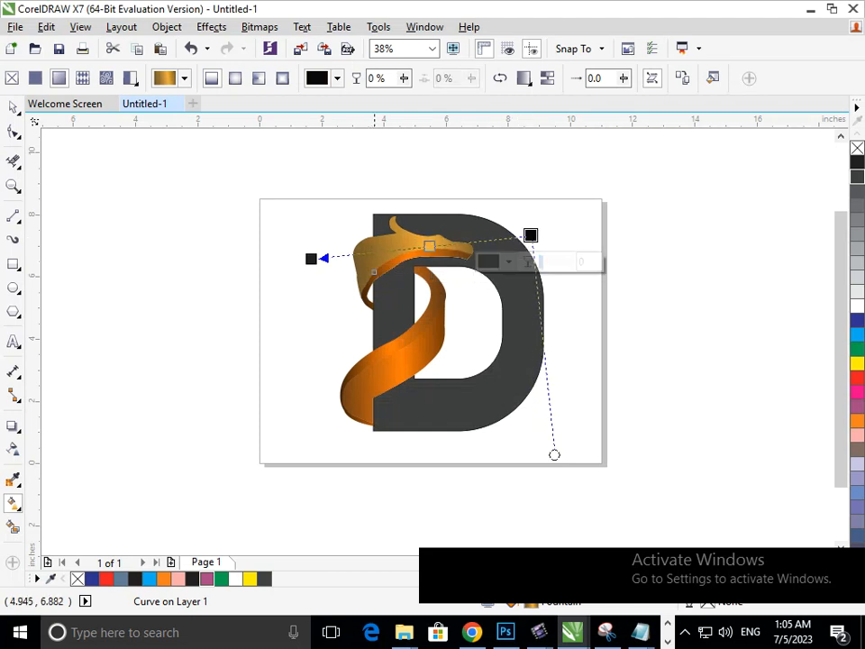
pyautogui.moveTo(311, 258)
pyautogui.mouseDown()
pyautogui.moveTo(288, 260)
pyautogui.moveTo(340, 262)
pyautogui.moveTo(333, 263)
pyautogui.moveTo(443, 237)
pyautogui.moveTo(491, 243)
pyautogui.mouseUp()
pyautogui.moveTo(314, 261); pyautogui.dragTo(335, 260)
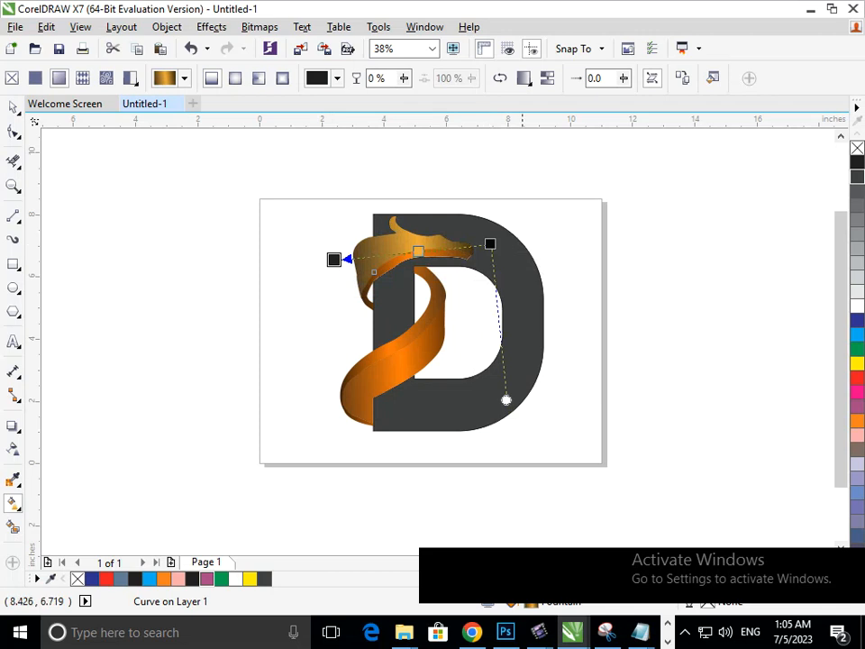
pyautogui.moveTo(489, 243)
pyautogui.mouseDown()
pyautogui.moveTo(482, 244)
pyautogui.moveTo(495, 242)
pyautogui.mouseUp()
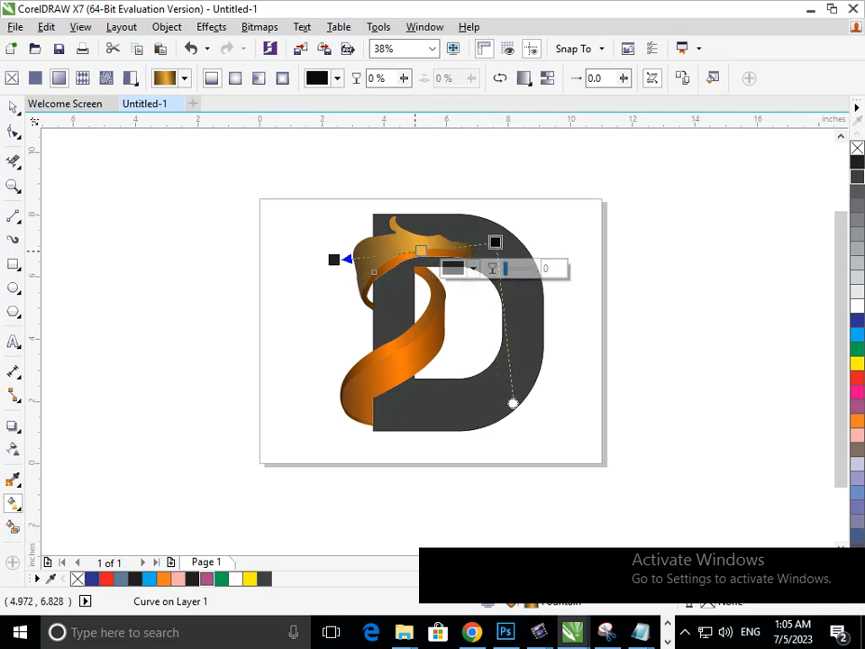
# - Change the middle gradient colour of the ornament's main shape from golden orange to yellow
pyautogui.click(421, 250)
pyautogui.click(399, 276)
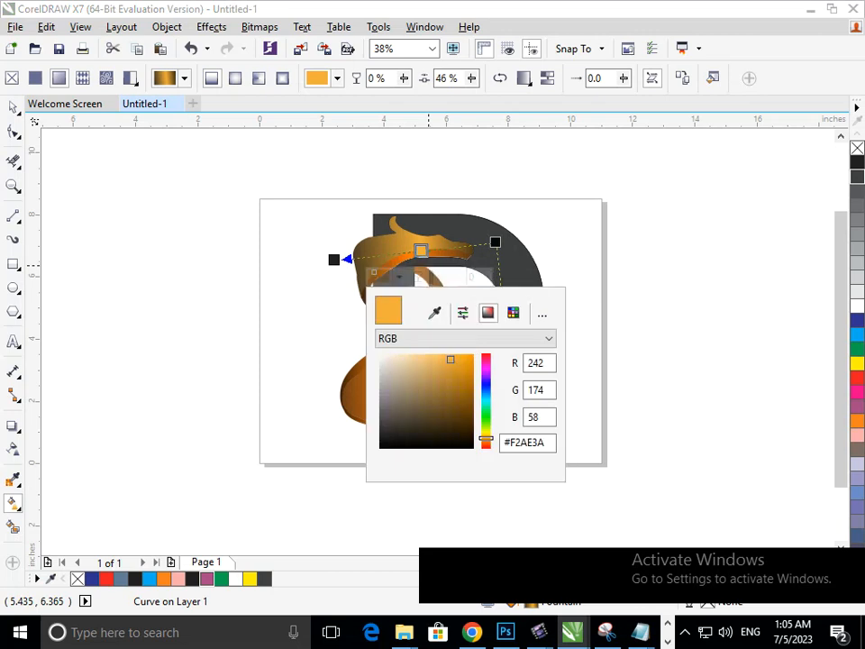
pyautogui.moveTo(486, 440); pyautogui.dragTo(486, 434)
pyautogui.click(463, 360)
pyautogui.click(269, 340)
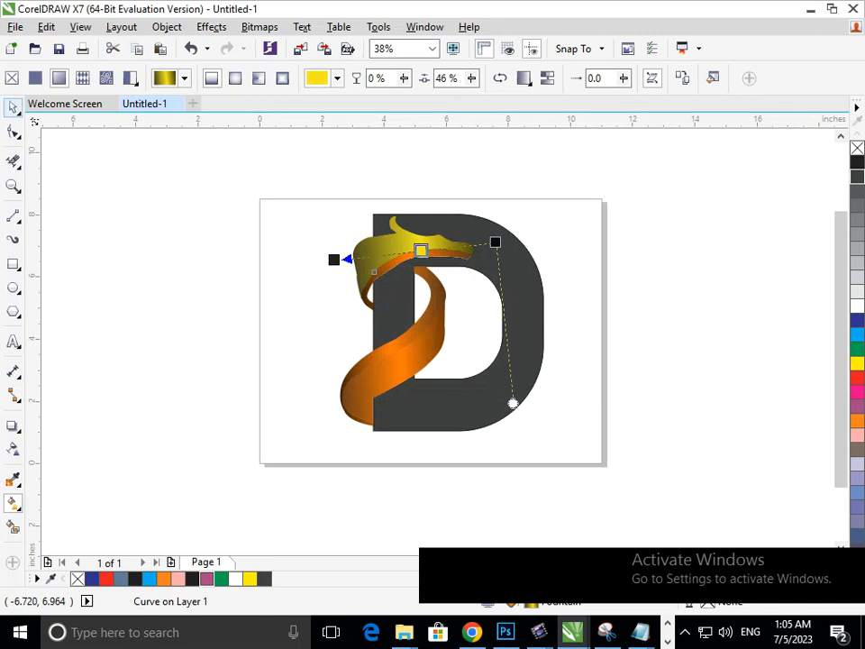
pyautogui.click(70, 260)
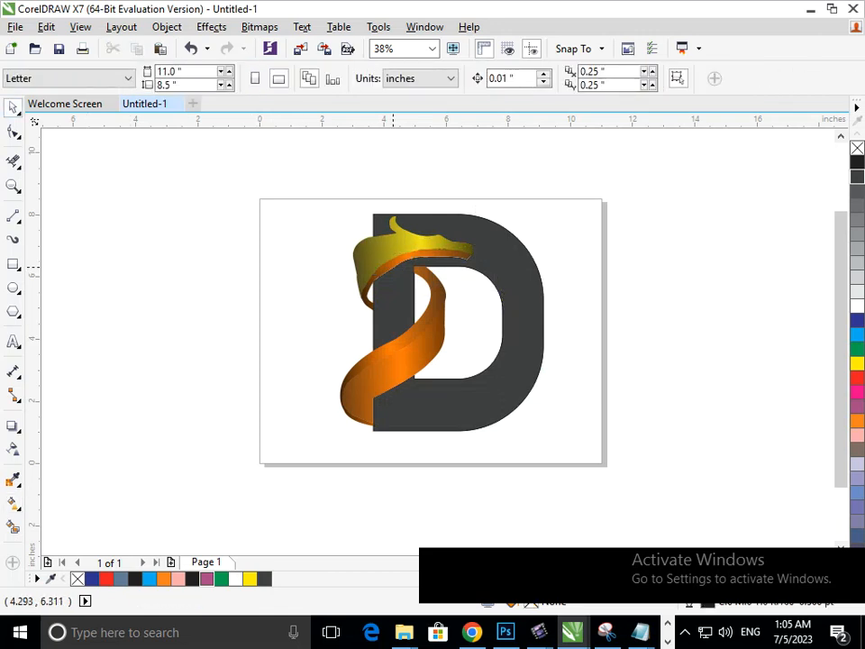
# - Copy only the fill from the ornament's main shape onto its lower strip and the two ribbon bands
pyautogui.click(390, 257)
pyautogui.click(196, 343)
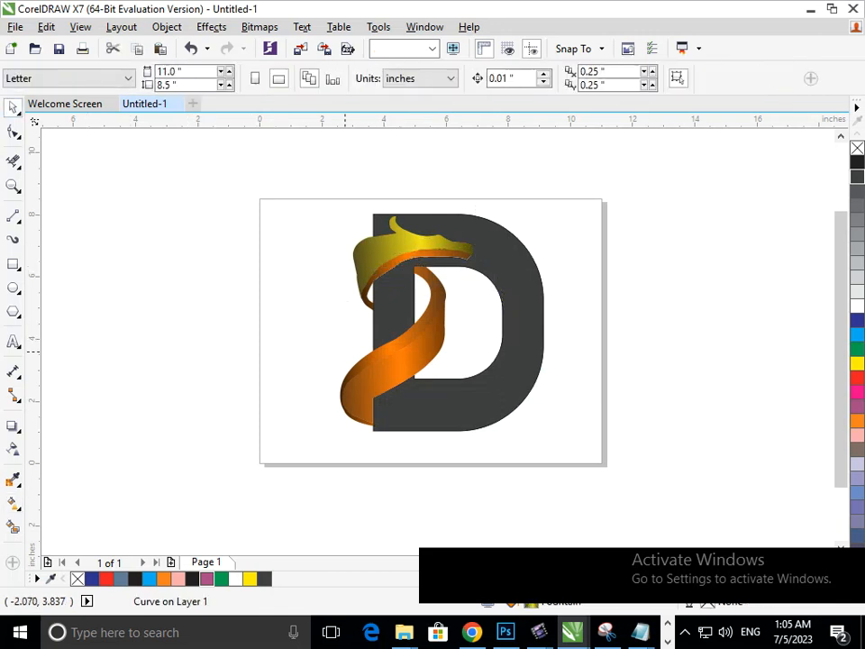
pyautogui.click(388, 376)
pyautogui.keyDown('shift'); pyautogui.click(382, 345); pyautogui.keyUp('shift')
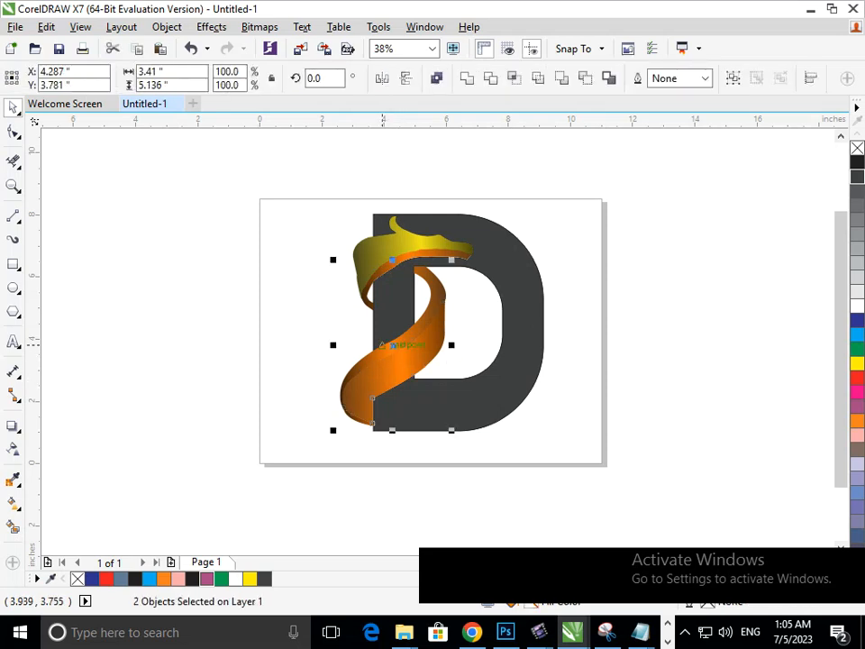
pyautogui.keyDown('shift'); pyautogui.click(388, 267); pyautogui.keyUp('shift')
pyautogui.click(46, 26)
pyautogui.click(85, 260)
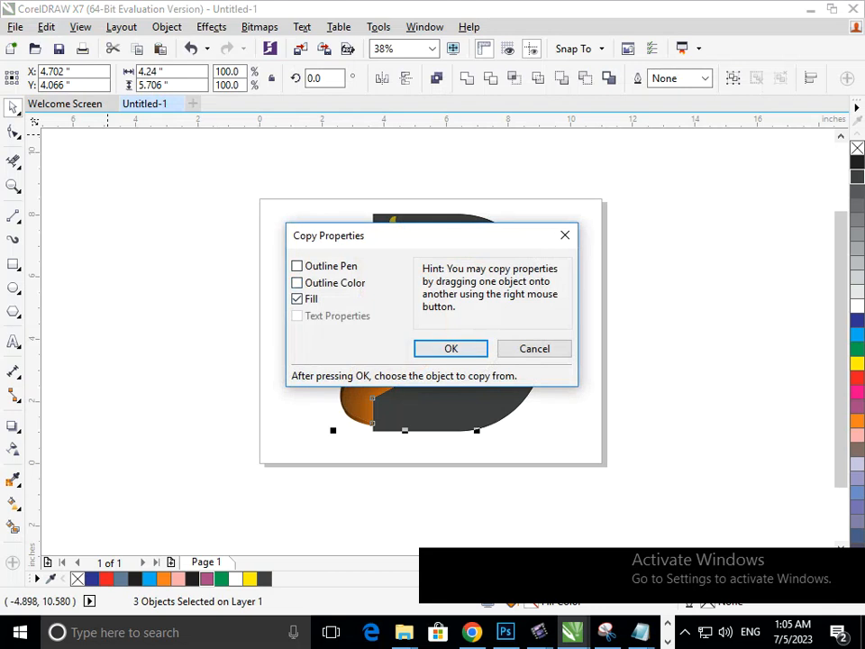
pyautogui.click(451, 349)
pyautogui.click(365, 255)
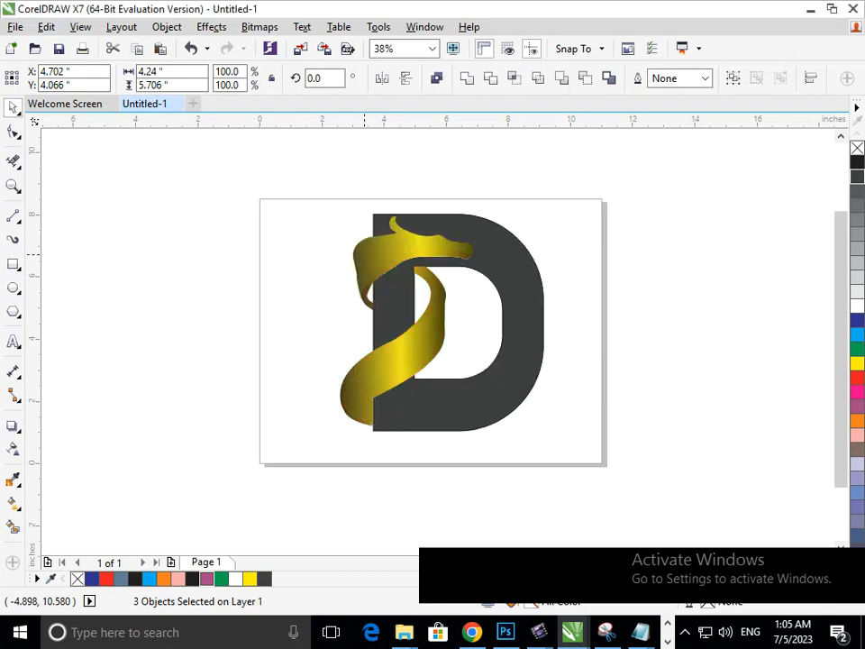
pyautogui.click(238, 295)
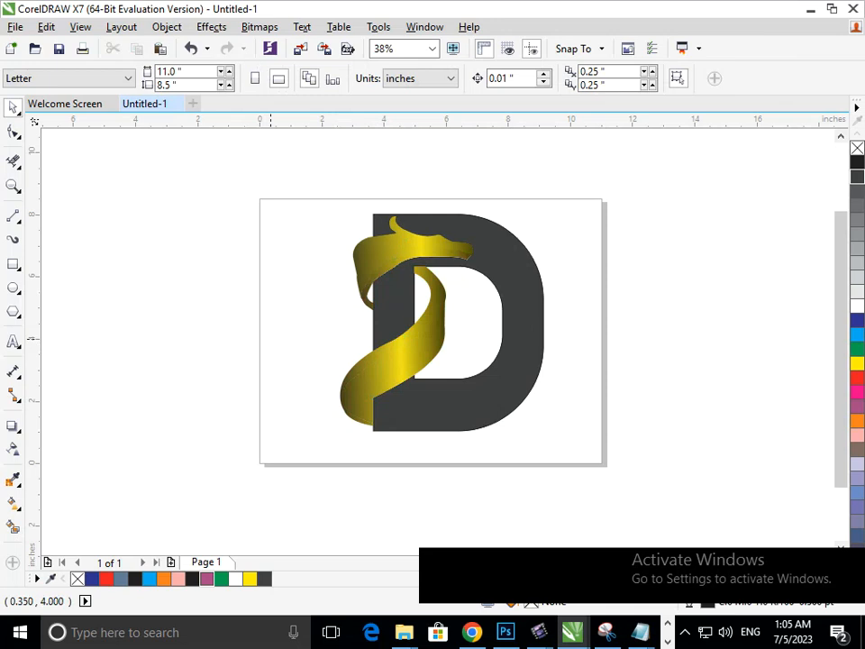
# - Undo the yellow and golden fill changes back to the orange gradient on the ornament's main shape
pyautogui.hotkey('ctrl', 'z')
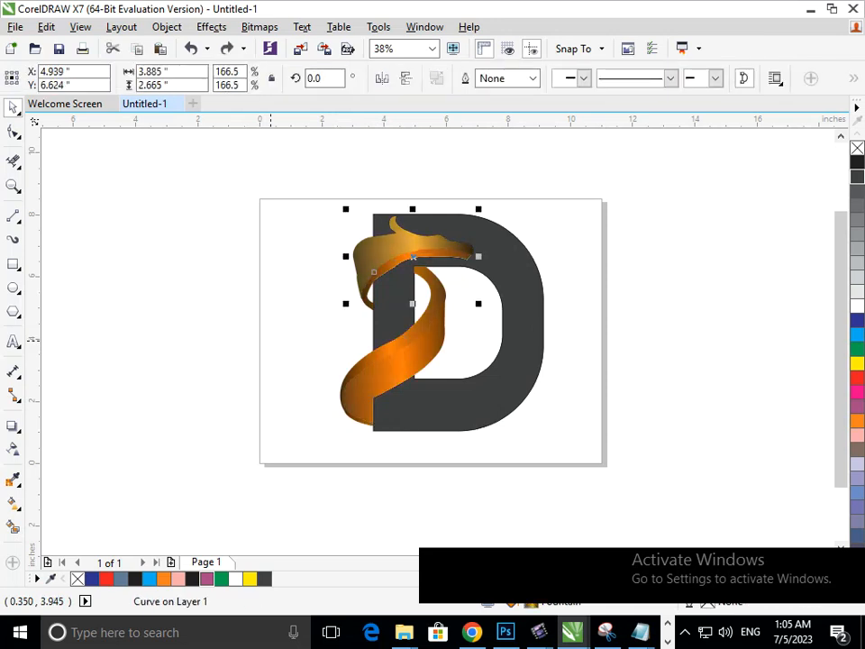
pyautogui.hotkey('ctrl', 'z')
pyautogui.hotkey('ctrl', 'z')
pyautogui.hotkey('ctrl', 'z')
pyautogui.hotkey('ctrl', 'z')
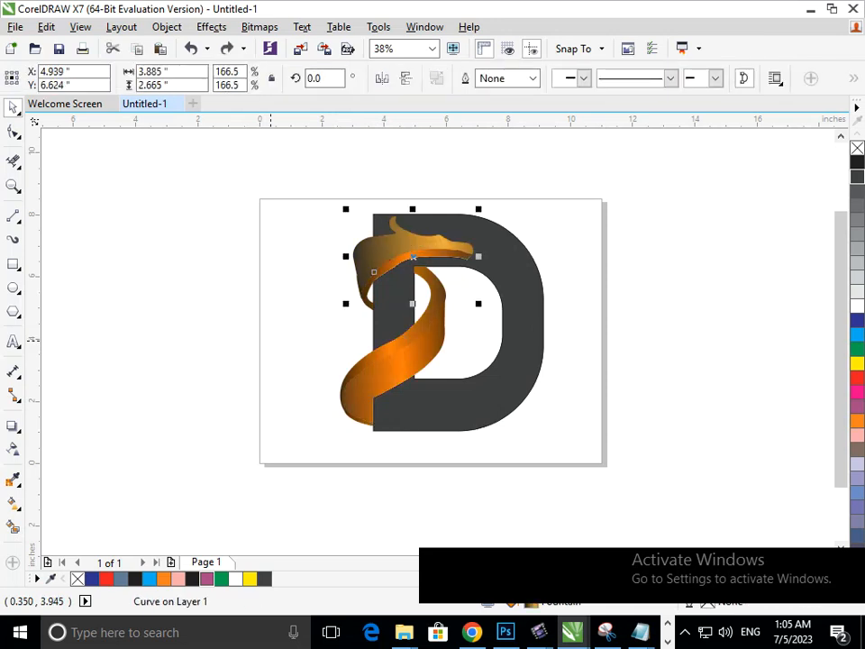
pyautogui.hotkey('ctrl', 'z')
pyautogui.hotkey('ctrl', 'z')
pyautogui.hotkey('ctrl', 'z')
pyautogui.hotkey('ctrl', 'z')
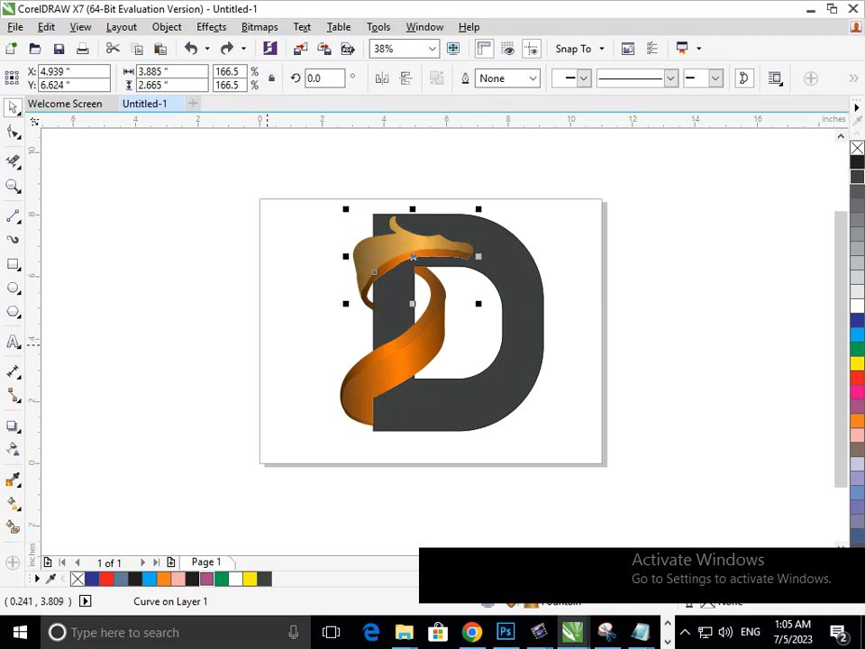
pyautogui.hotkey('ctrl', 'z')
pyautogui.hotkey('ctrl', 'z')
pyautogui.hotkey('ctrl', 'z')
pyautogui.hotkey('ctrl', 'z')
pyautogui.hotkey('ctrl', 'z')
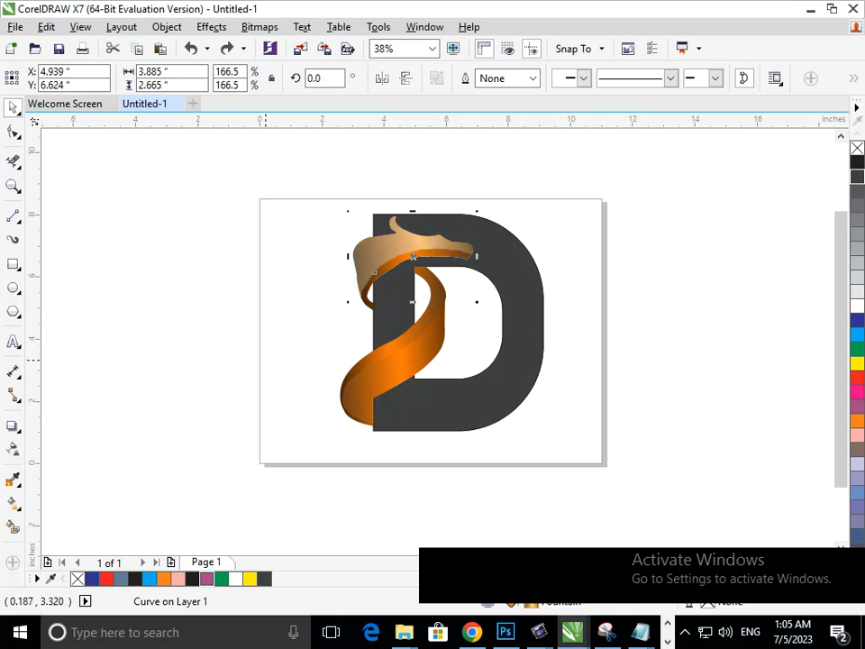
pyautogui.hotkey('ctrl', 'z')
pyautogui.hotkey('ctrl', 'z')
pyautogui.hotkey('ctrl', 'z')
pyautogui.hotkey('ctrl', 'z')
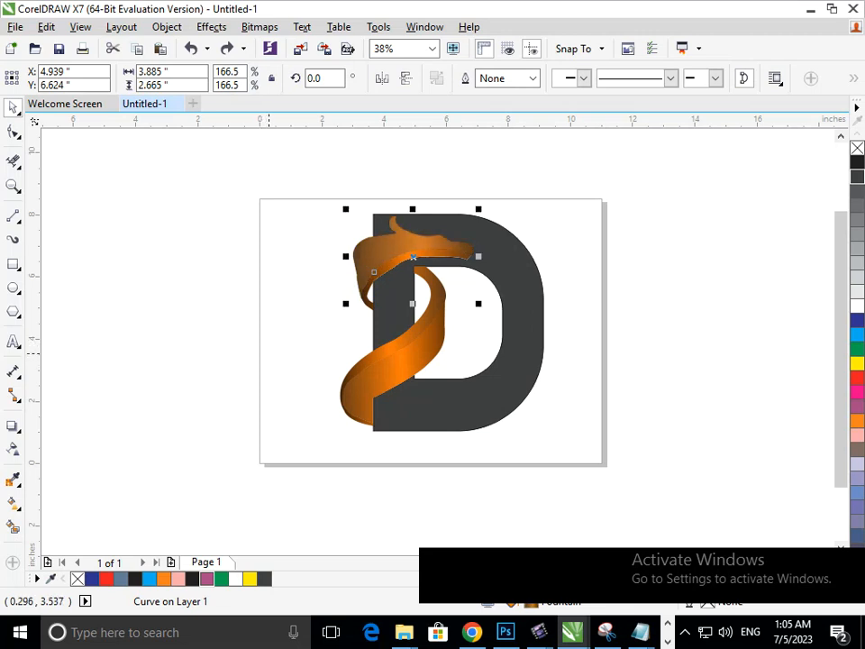
pyautogui.hotkey('ctrl', 'z')
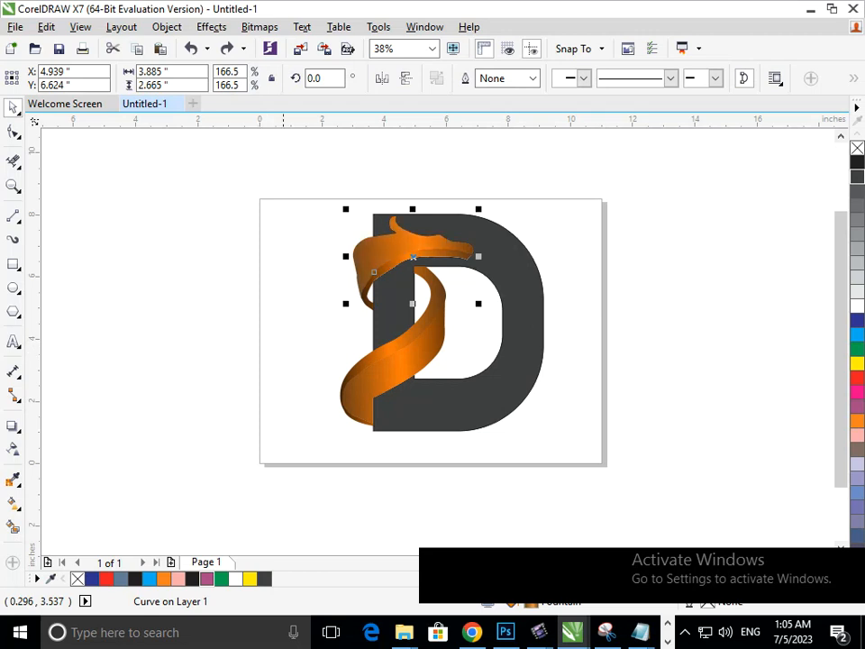
pyautogui.click(317, 311)
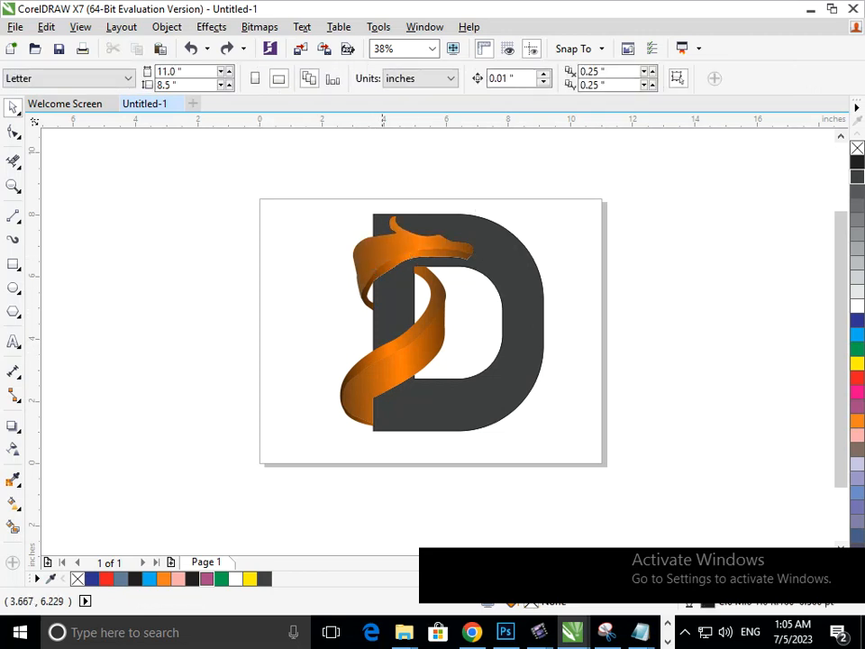
# - Reshape the bottom edge of the ornament's lower strip by moving its middle nodes and curve handle down toward the D
pyautogui.click(13, 132)
pyautogui.click(389, 263)
pyautogui.press('F2')
pyautogui.moveTo(302, 223); pyautogui.dragTo(514, 343)
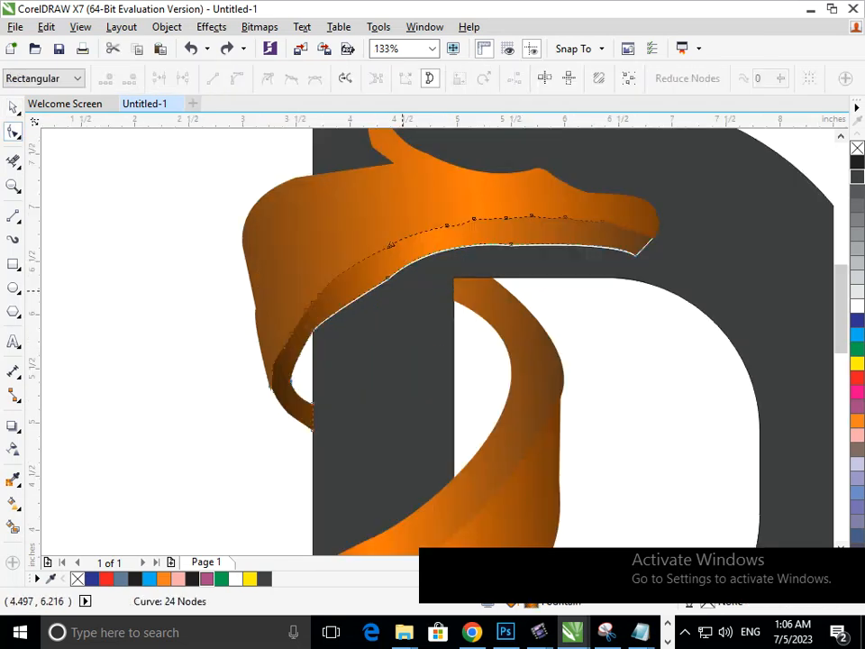
pyautogui.click(389, 278)
pyautogui.moveTo(387, 278); pyautogui.dragTo(382, 275)
pyautogui.hotkey('ctrl', 'z')
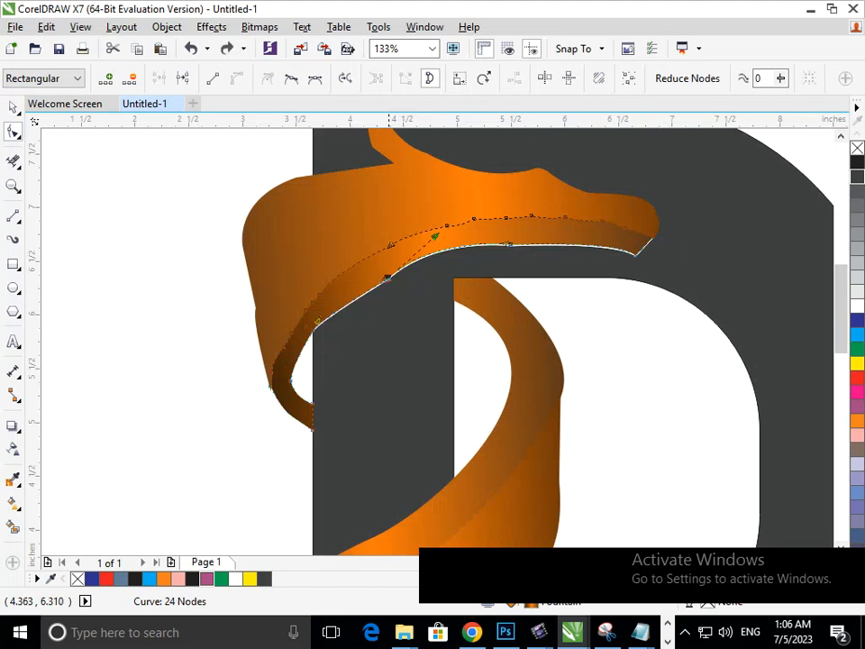
pyautogui.moveTo(388, 278); pyautogui.dragTo(385, 277)
pyautogui.moveTo(433, 234); pyautogui.dragTo(438, 250)
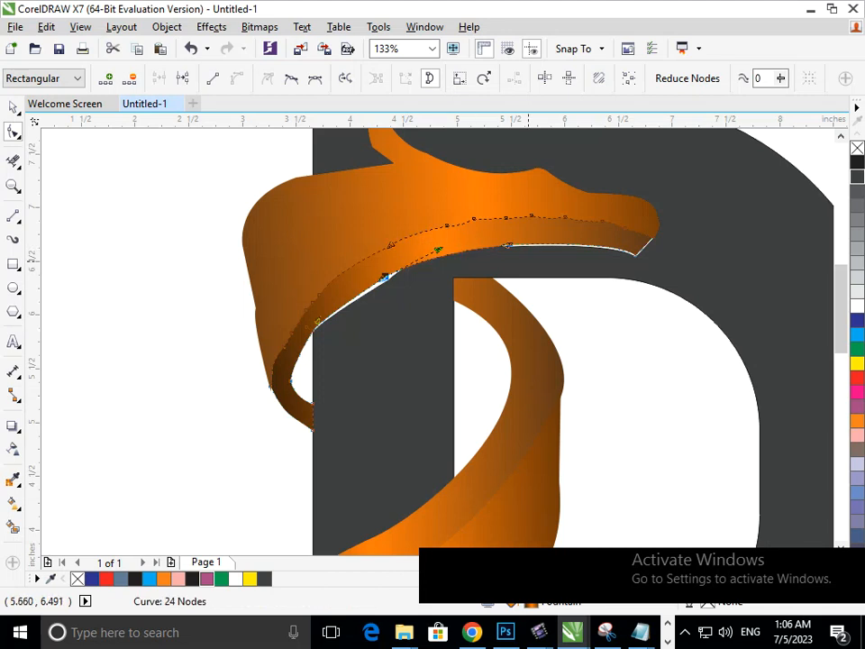
pyautogui.moveTo(509, 244); pyautogui.dragTo(518, 246)
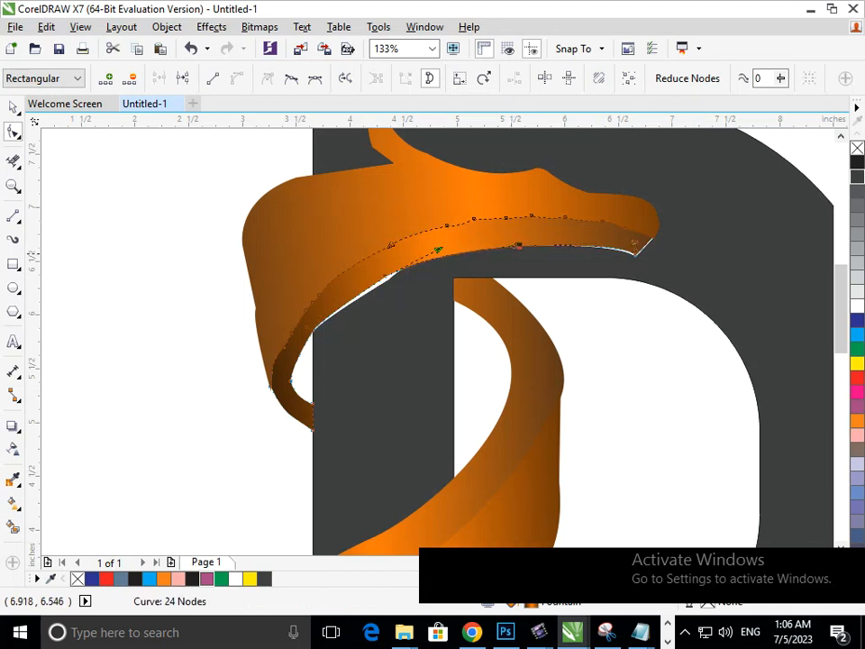
# - Move the strip's tip corner node and the node above the D's stem outward to cover the white gap
pyautogui.click(637, 253)
pyautogui.moveTo(636, 253); pyautogui.dragTo(633, 256)
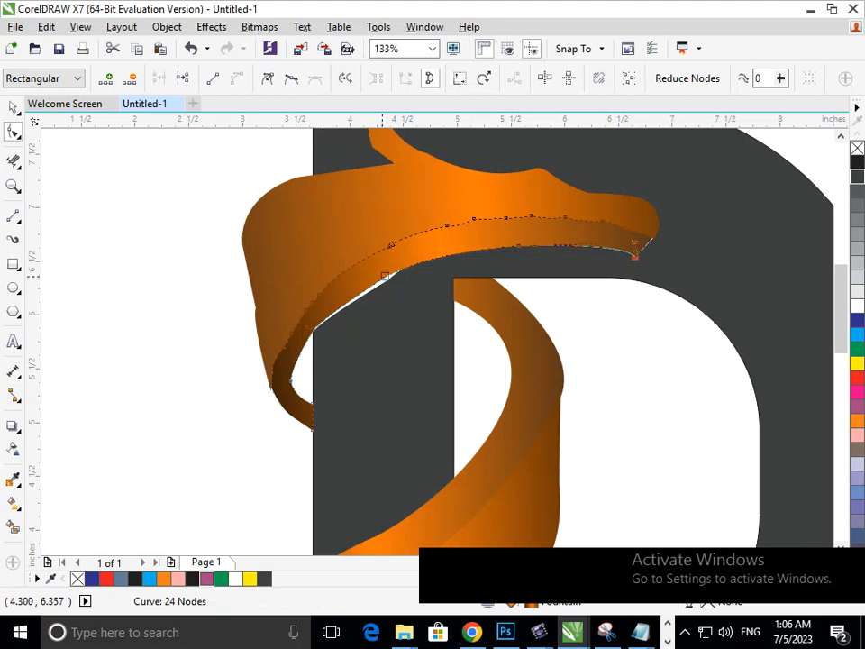
pyautogui.moveTo(385, 277); pyautogui.dragTo(387, 281)
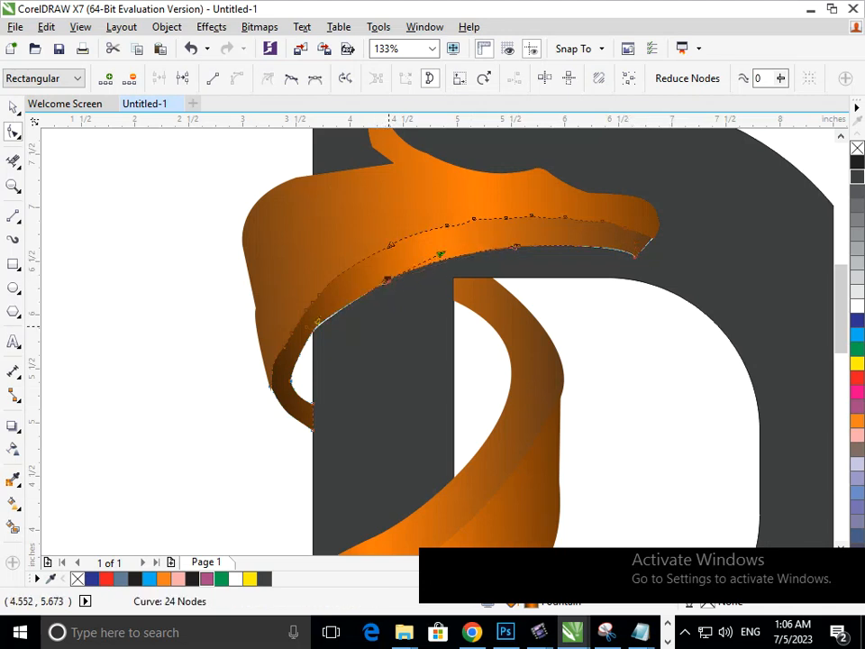
pyautogui.press('F3')
pyautogui.doubleClick(13, 107)
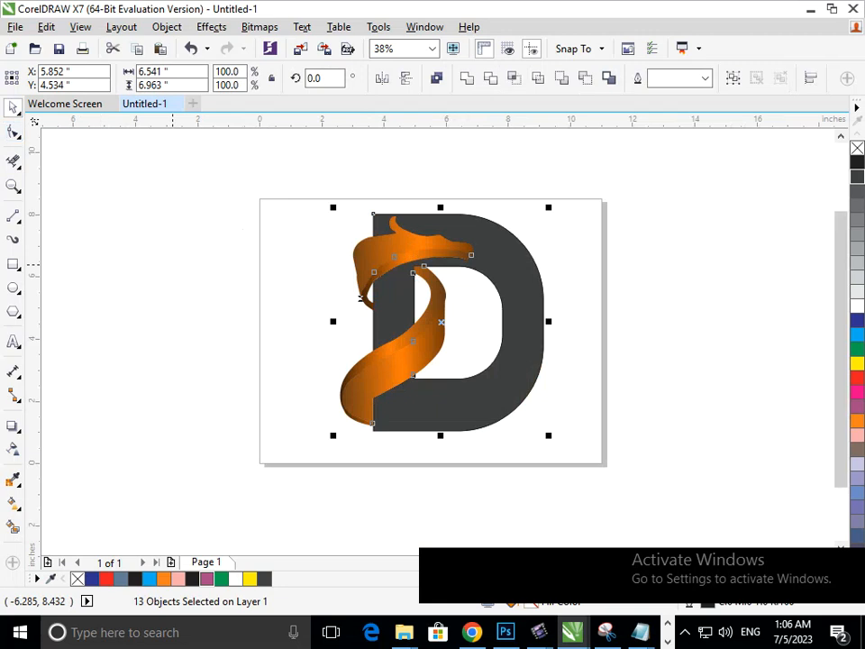
pyautogui.click(267, 375)
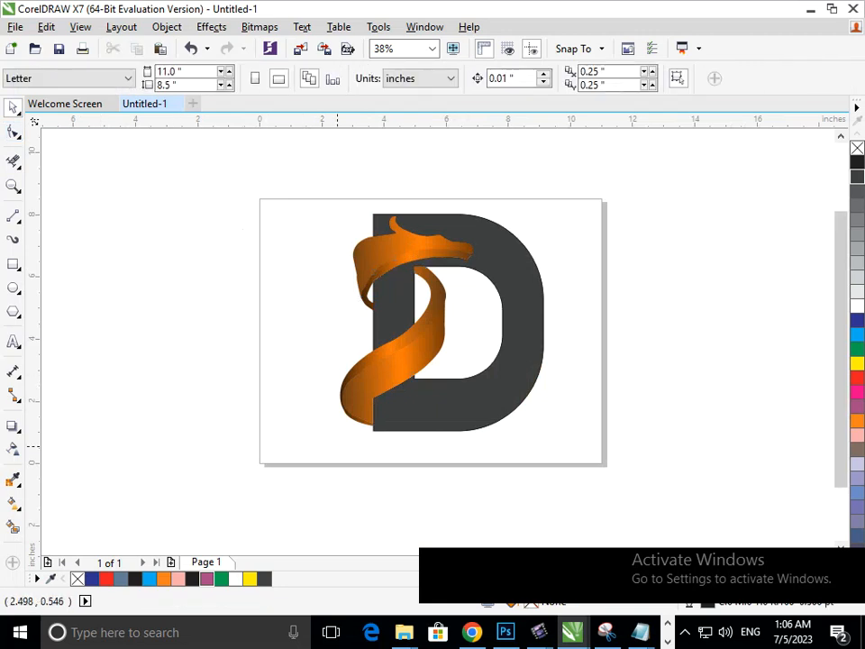
# - Adjust the corner node where the ornament's lower strip meets the D's stem to close the thin white gap
pyautogui.press('F2')
pyautogui.moveTo(346, 246); pyautogui.dragTo(395, 289)
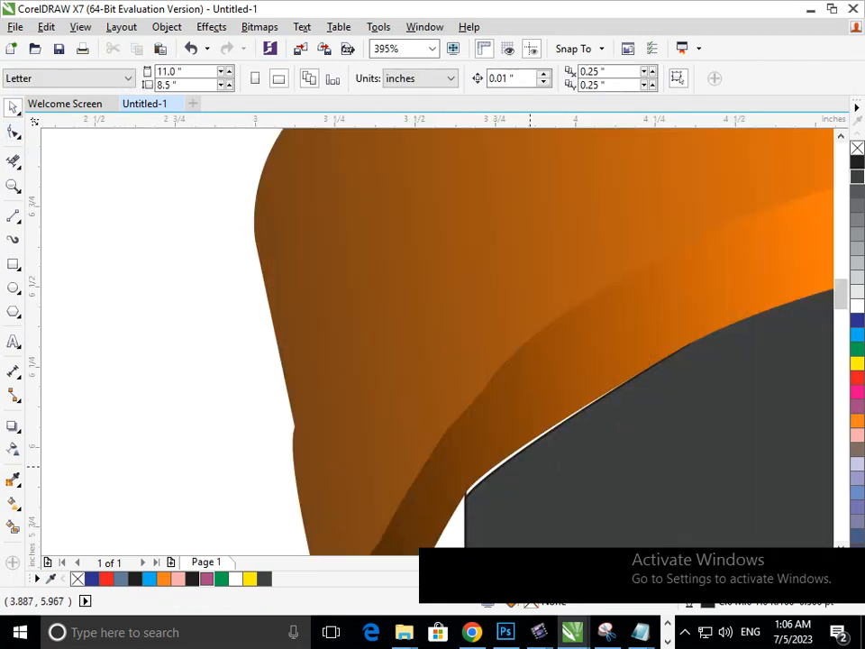
pyautogui.press('F3')
pyautogui.press('F2')
pyautogui.moveTo(332, 236); pyautogui.dragTo(484, 348)
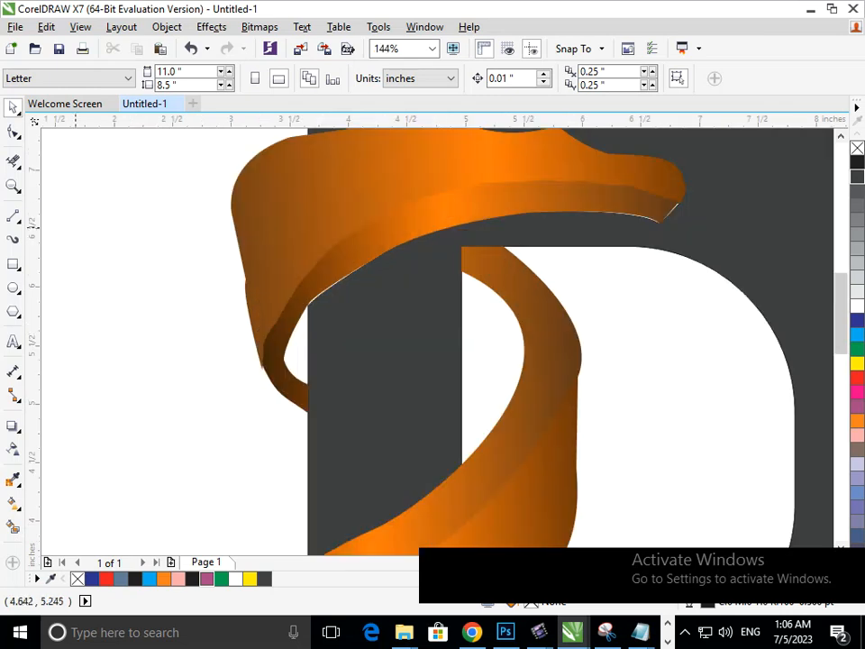
pyautogui.click(12, 131)
pyautogui.click(317, 313)
pyautogui.moveTo(310, 304); pyautogui.dragTo(324, 297)
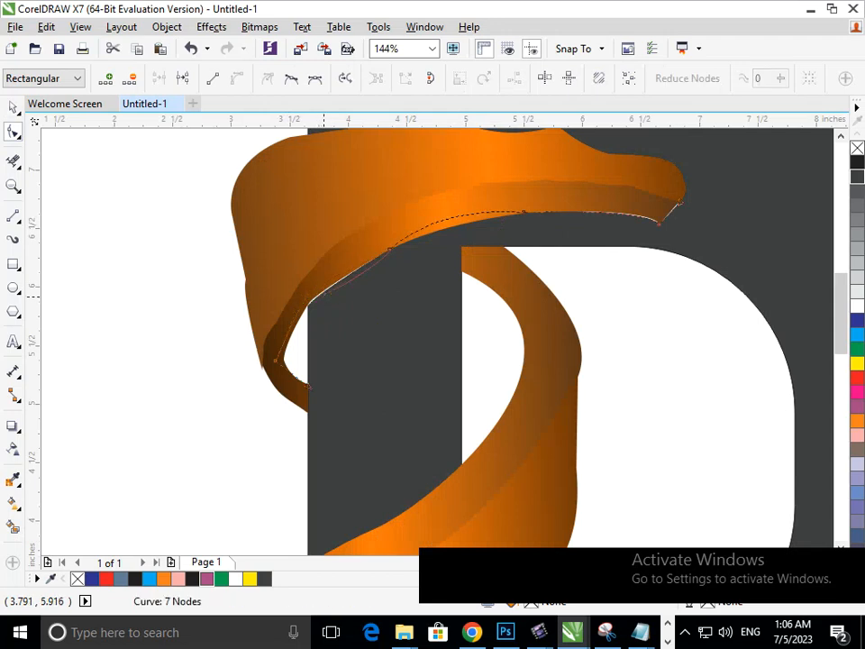
pyautogui.scroll(4, 319, 298)
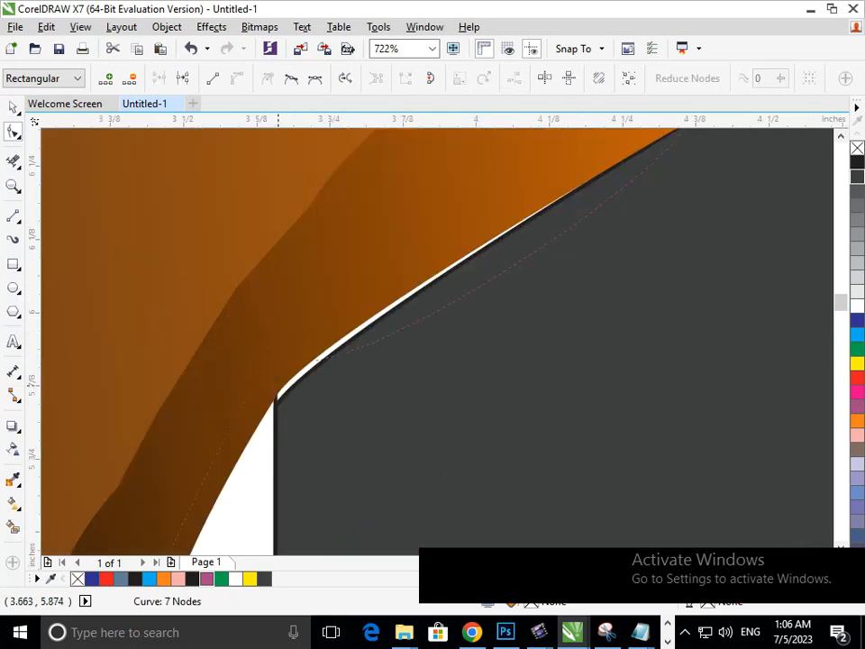
pyautogui.moveTo(317, 358); pyautogui.dragTo(270, 393)
pyautogui.click(276, 400)
pyautogui.scroll(-4, 364, 341)
pyautogui.scroll(-3, 364, 341)
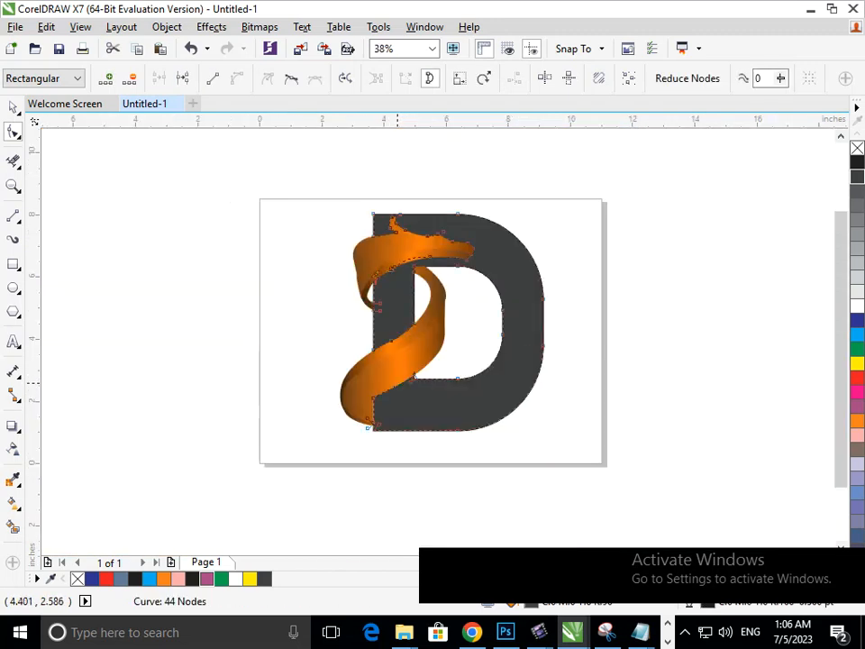
pyautogui.click(14, 108)
pyautogui.click(141, 246)
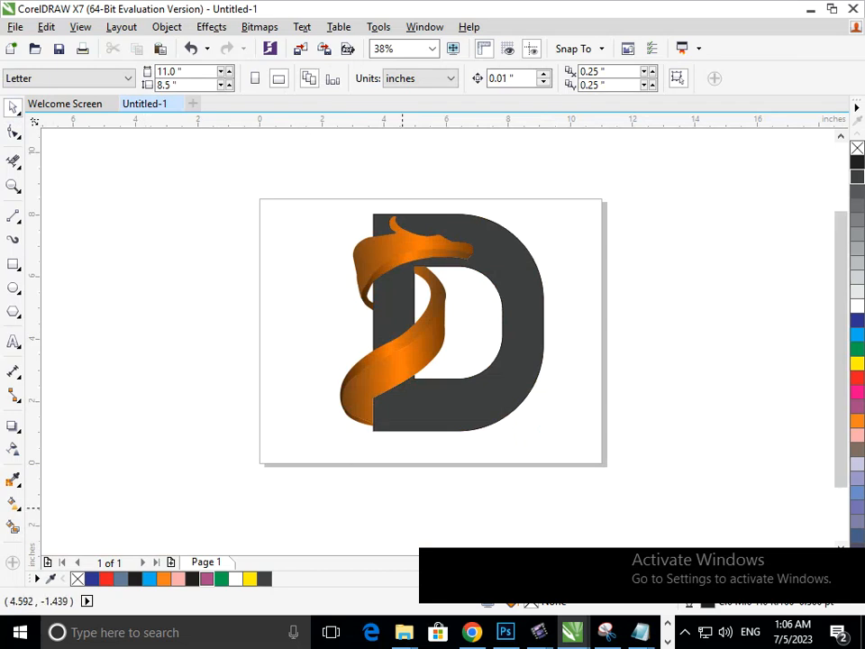
# - Move the vertical end edge of the lower ribbon band onto the D's stem to close the white gap
pyautogui.press('F2')
pyautogui.moveTo(320, 389); pyautogui.dragTo(419, 449)
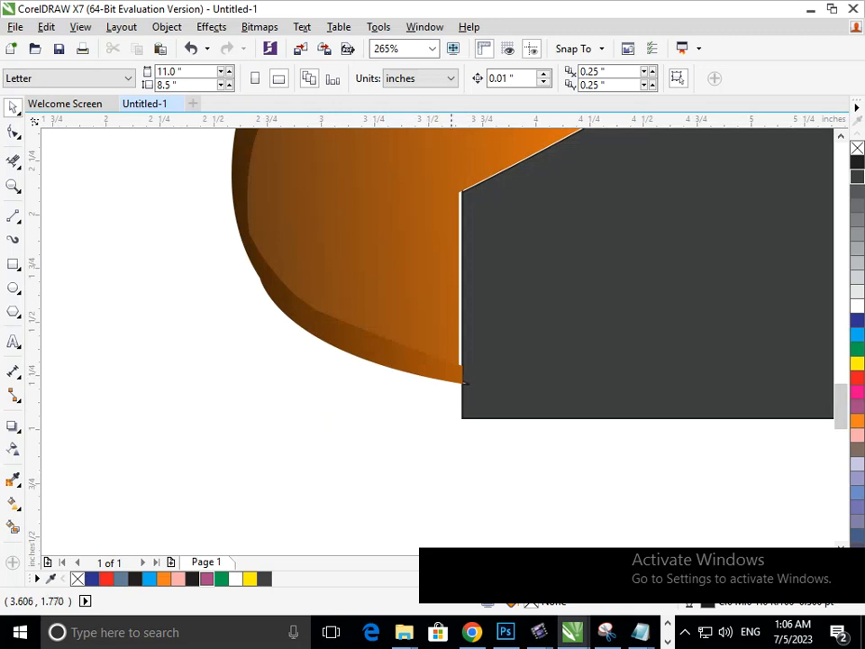
pyautogui.scroll(5, 466, 382)
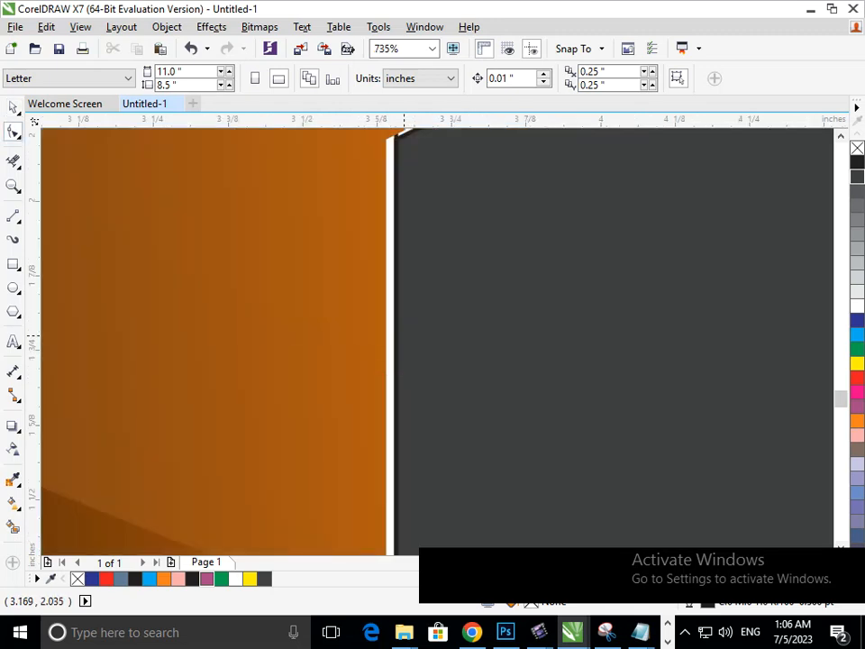
pyautogui.click(385, 345)
pyautogui.moveTo(385, 344); pyautogui.dragTo(396, 344)
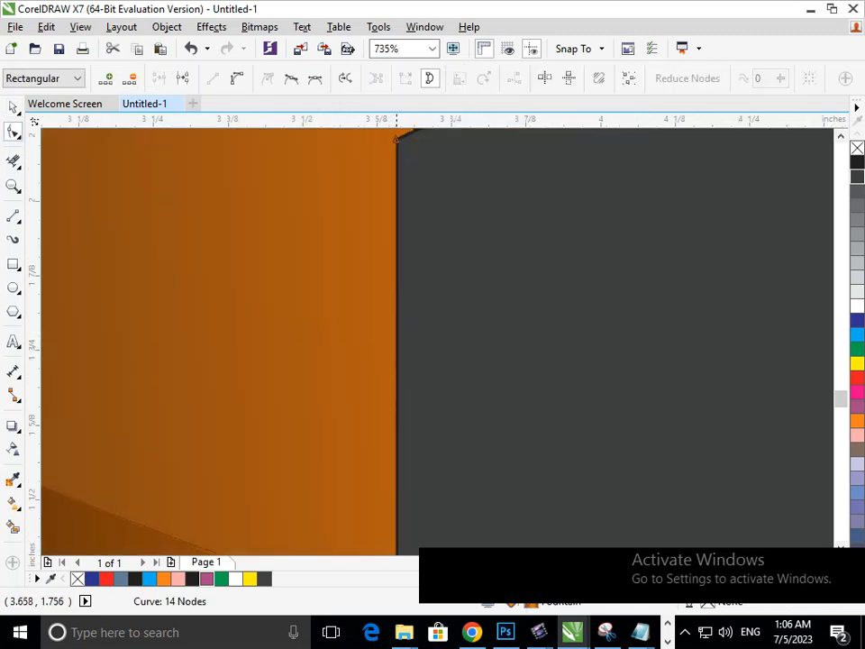
pyautogui.scroll(-10, 396, 343)
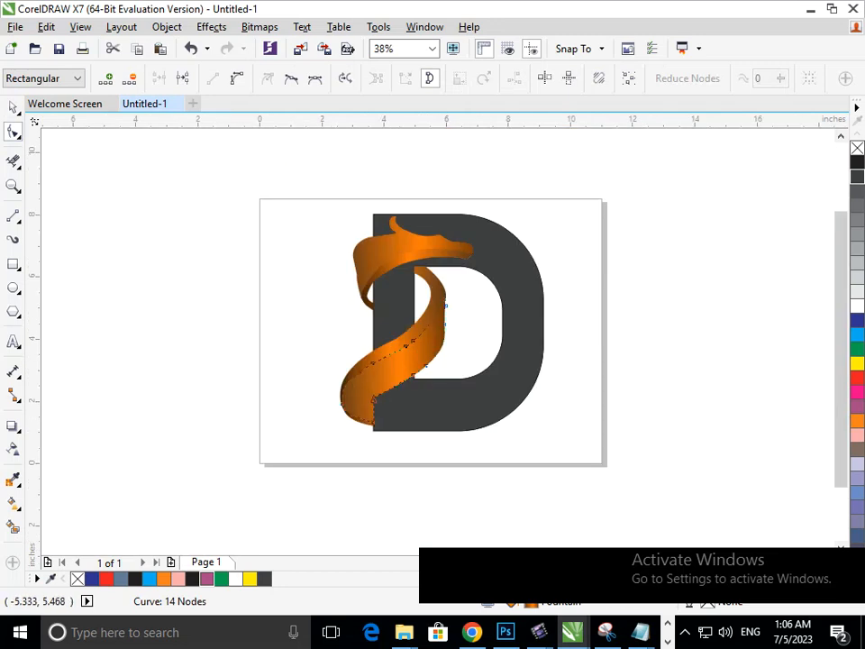
pyautogui.click(13, 107)
pyautogui.click(191, 242)
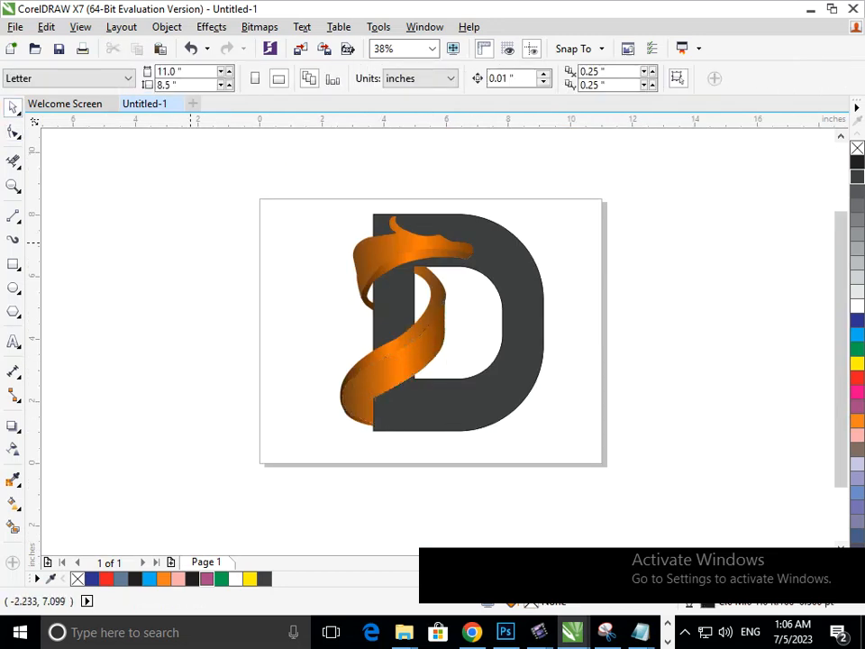
# - Select all shapes of the D logo and group them
pyautogui.moveTo(303, 167); pyautogui.dragTo(618, 474)
pyautogui.hotkey('ctrl', 'g')
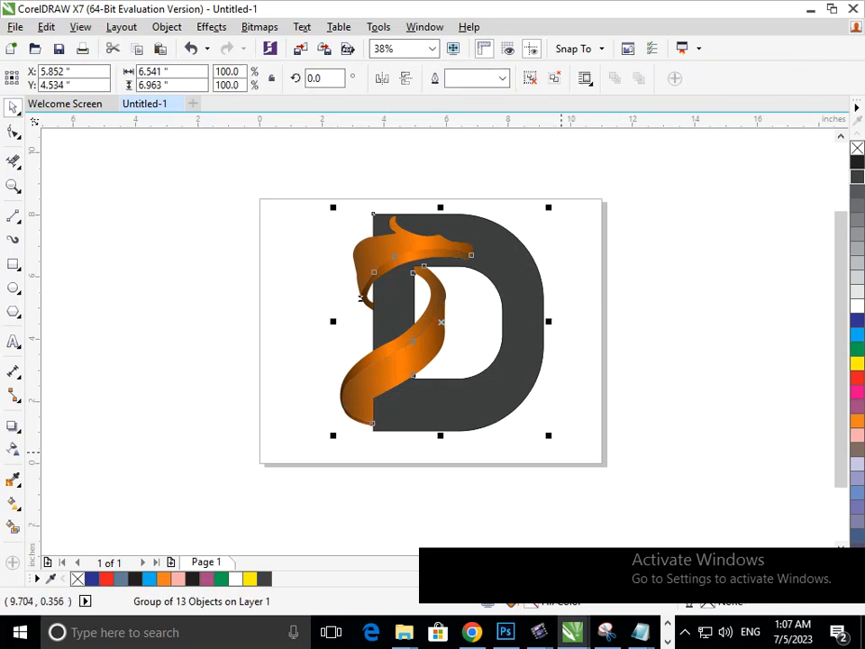